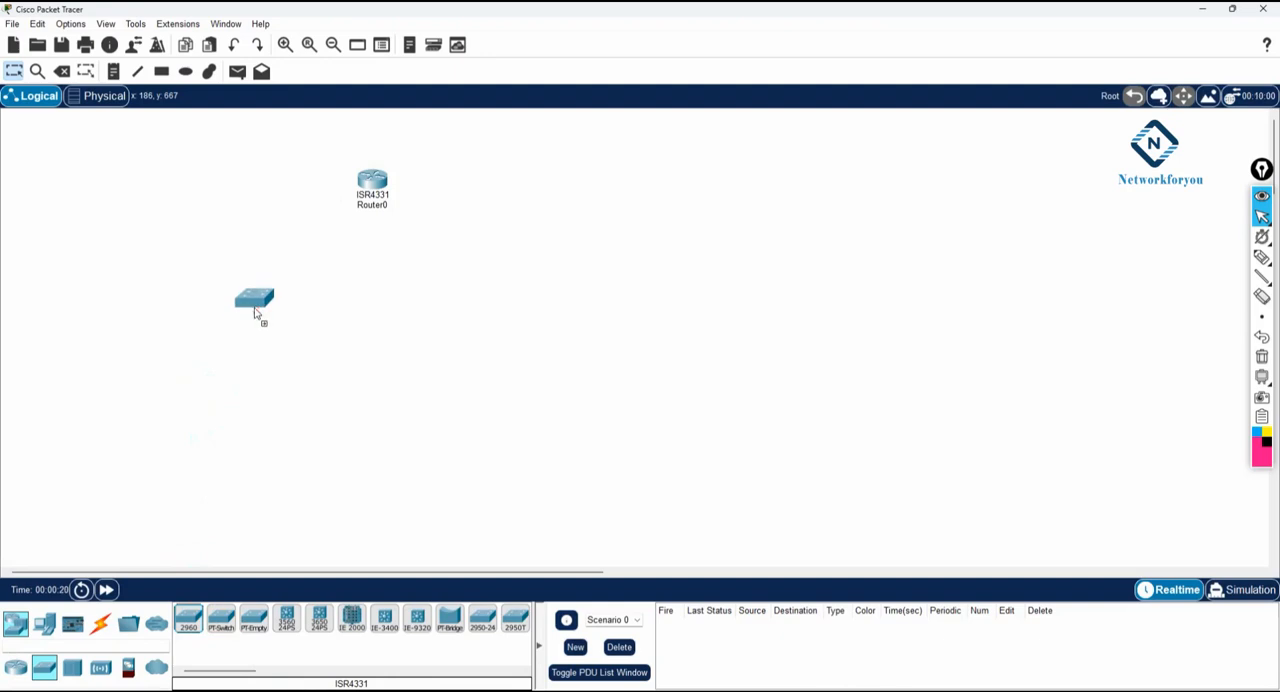
- Add two 2960 switches side by side below the router and place four PCs in a row under Switch0
left_click(188, 618)
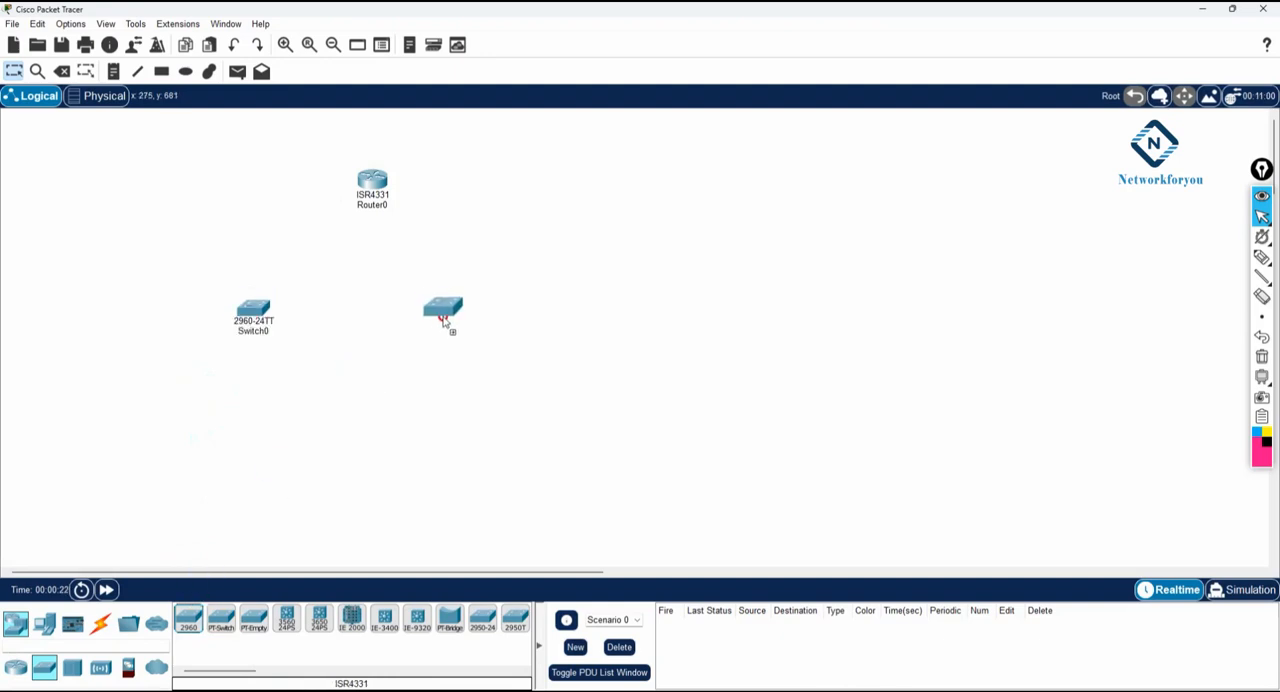
left_click(446, 326)
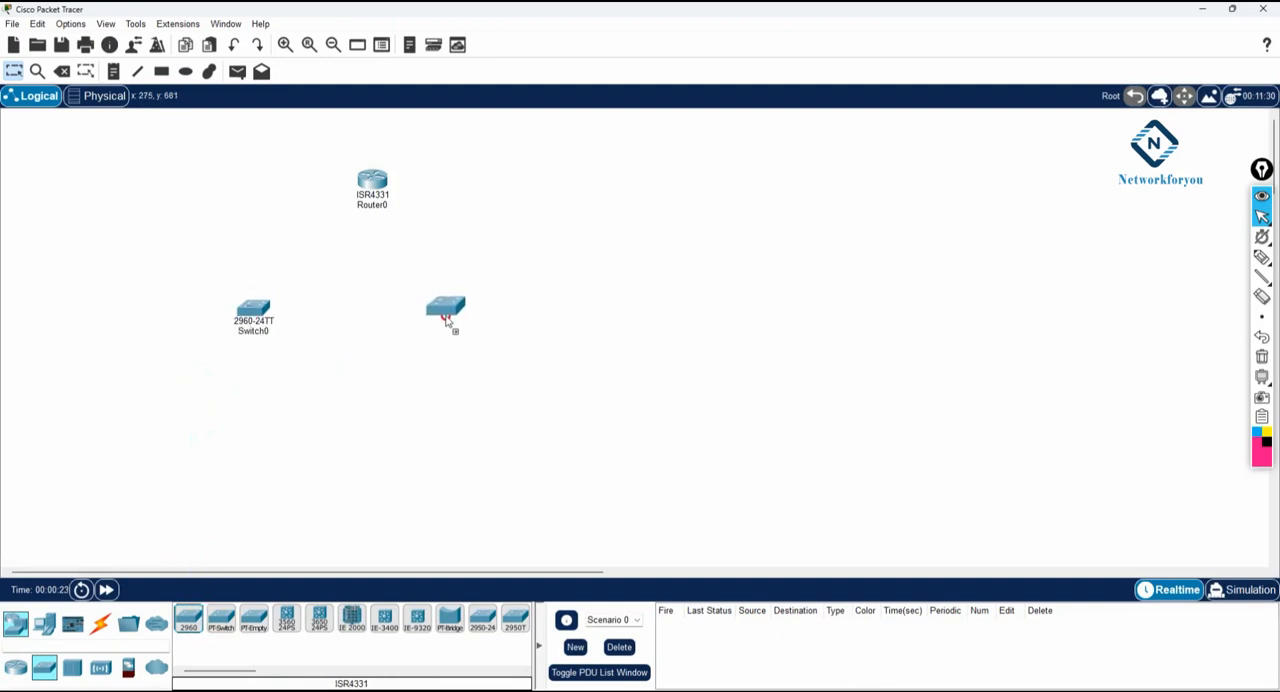
left_click(44, 622)
left_click(188, 618)
left_click(152, 438)
left_click(205, 437)
left_click(262, 438)
left_click(309, 438)
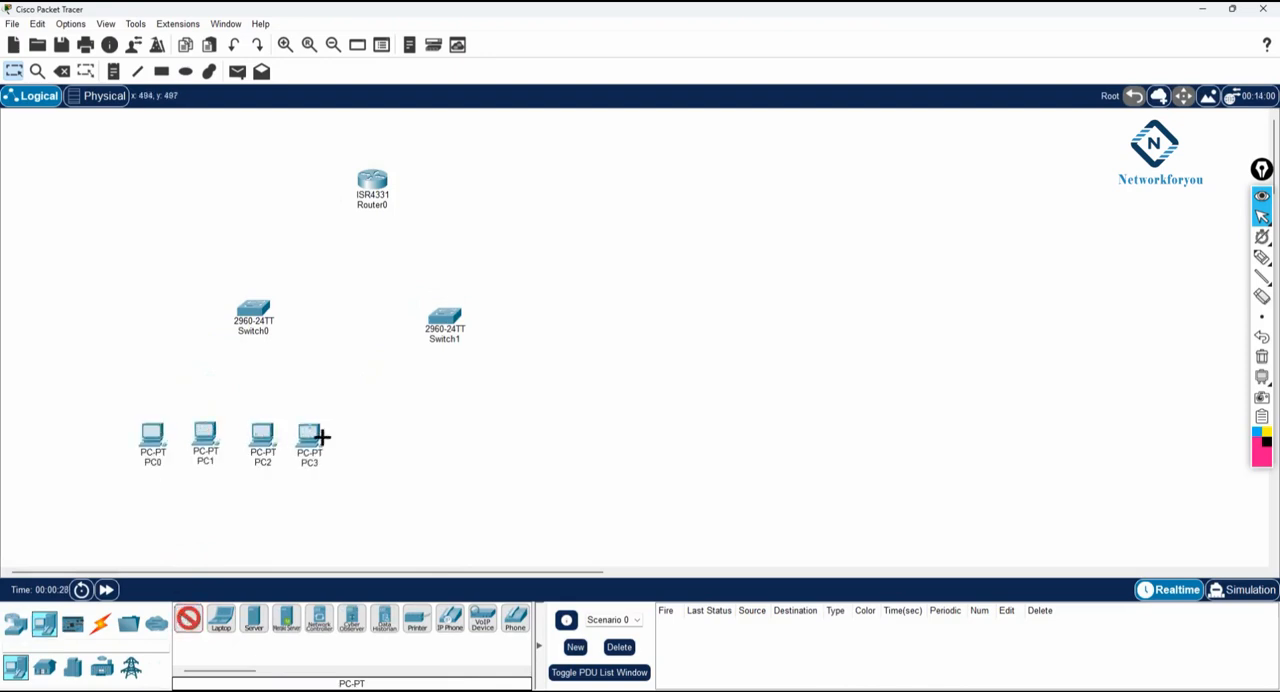
- Place four more PCs in a row under Switch1
left_click(422, 442)
left_click(464, 443)
left_click(517, 445)
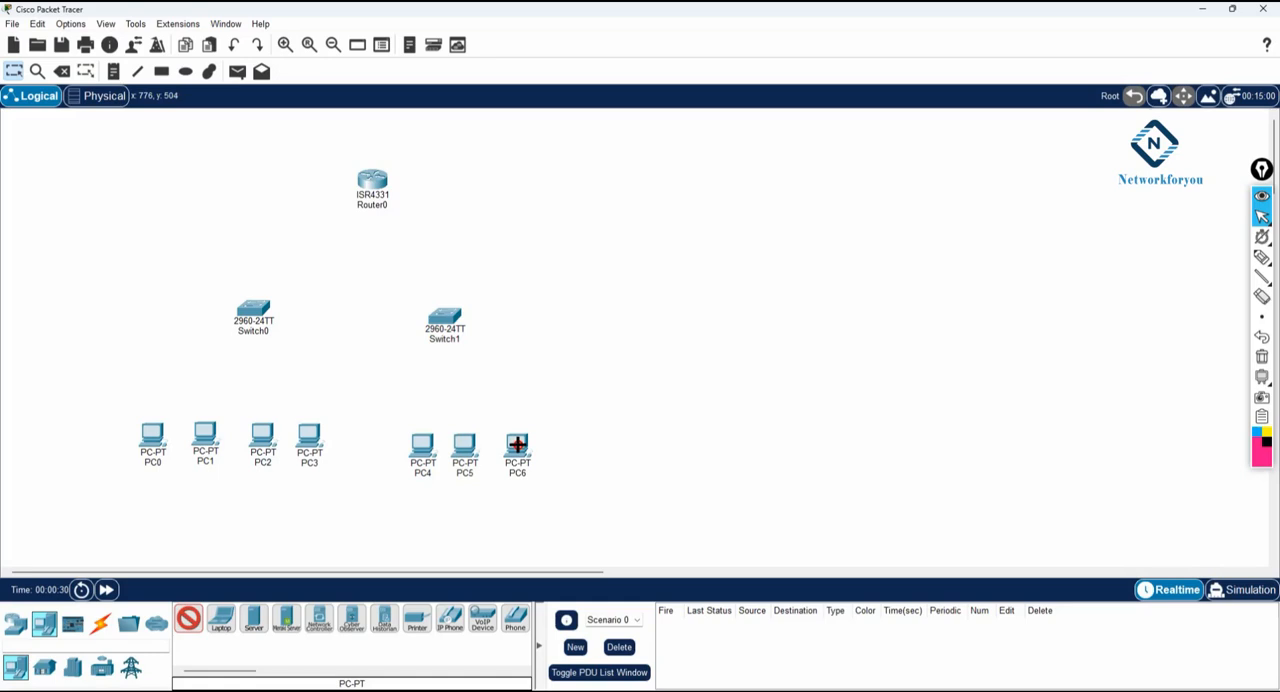
left_click(564, 446)
- Connect PC0 and PC1 to Switch0 using the automatic connection type
left_click(104, 623)
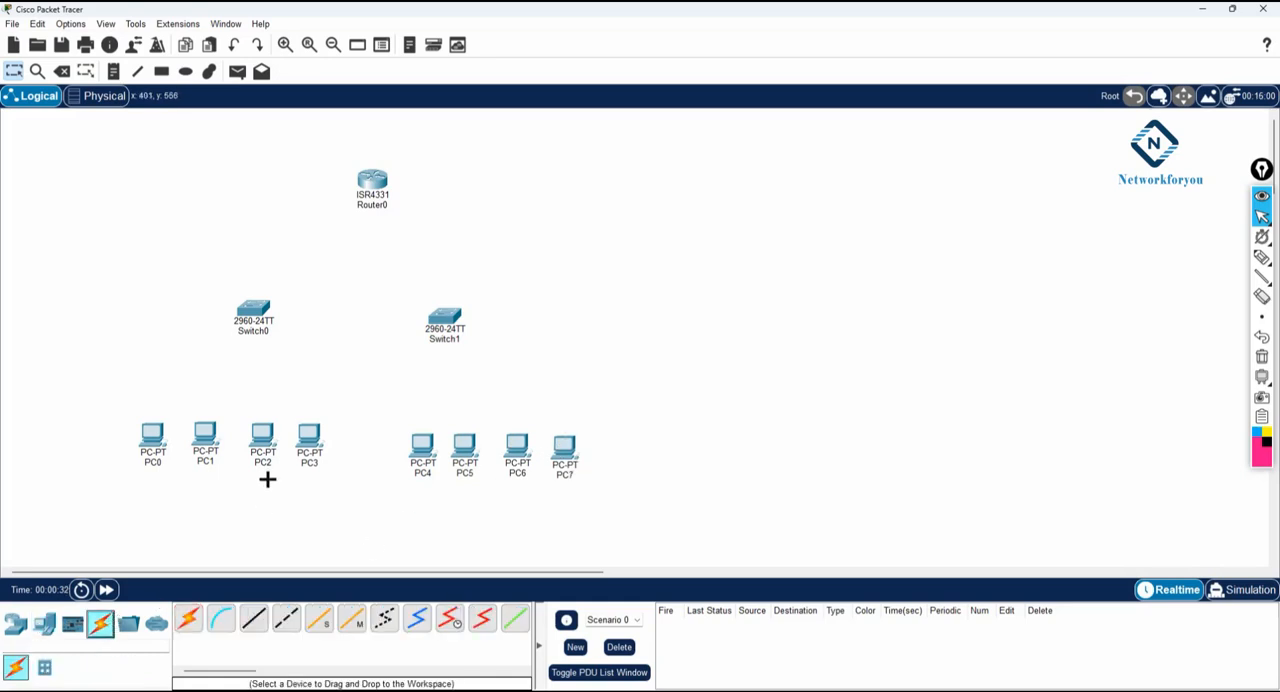
left_click(188, 618)
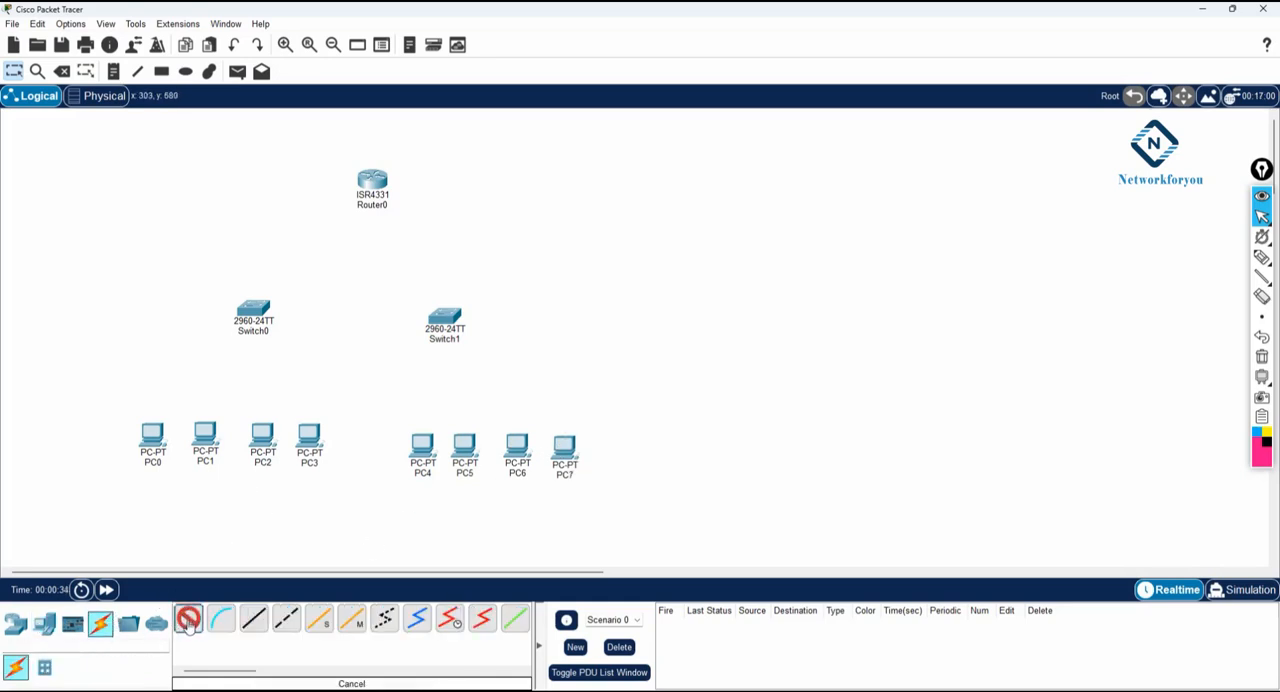
left_click(153, 437)
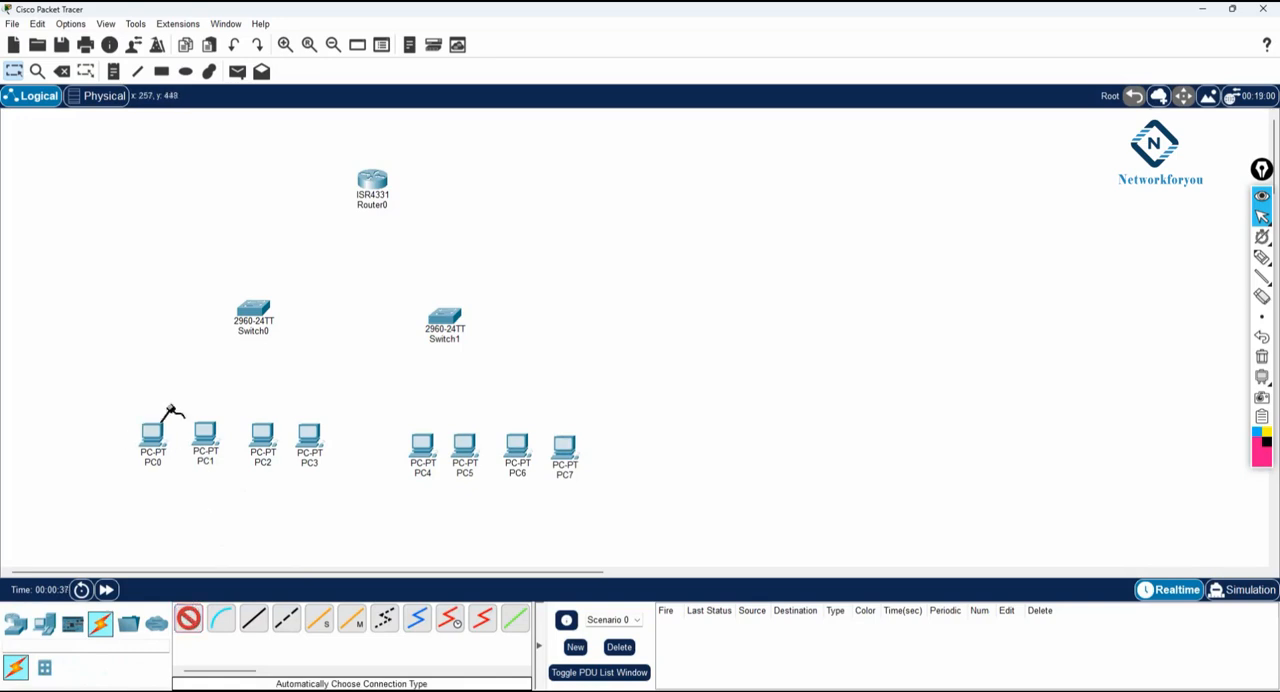
left_click(252, 311)
left_click(188, 618)
left_click(207, 434)
left_click(245, 333)
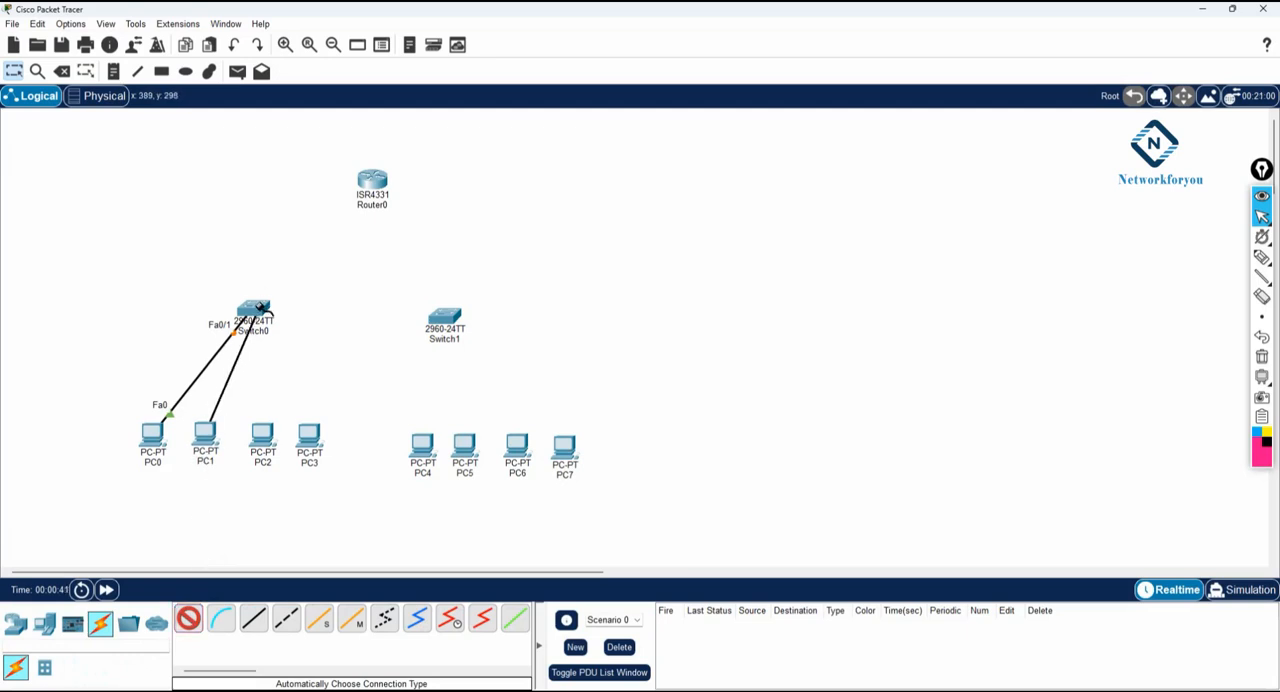
left_click(258, 312)
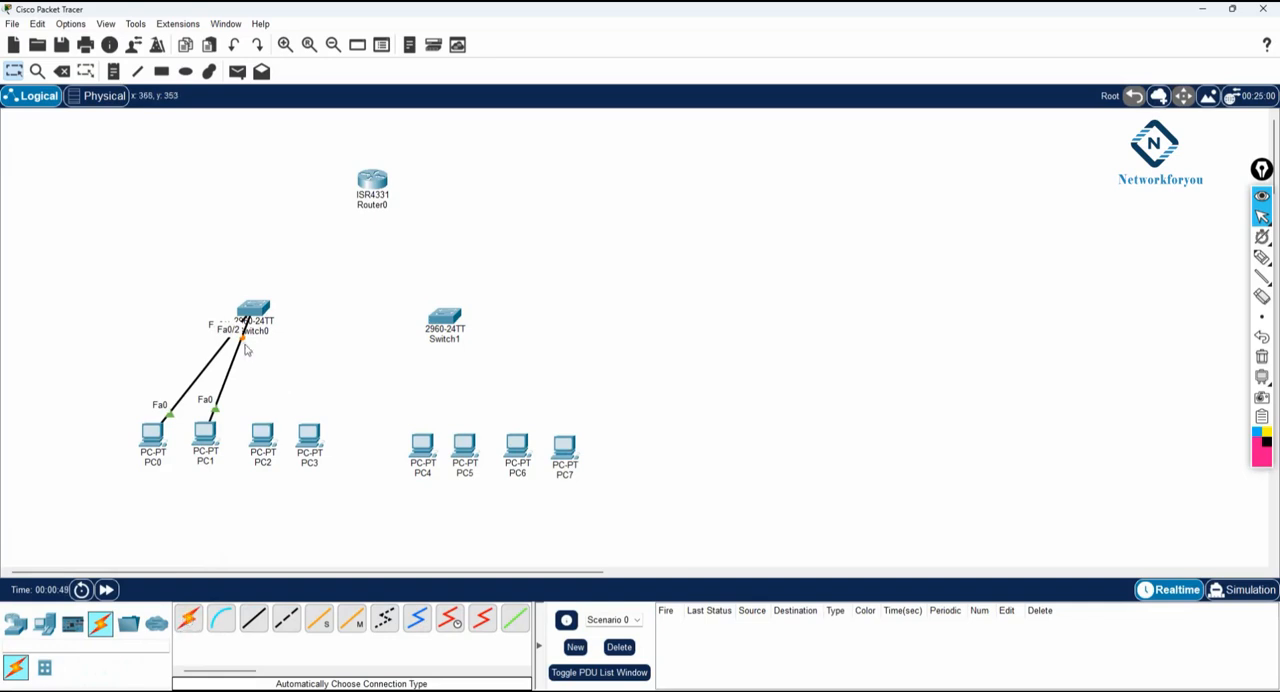
- Cable PC2 and PC3 to Switch0 with automatically chosen connections
left_click(188, 618)
left_click(263, 436)
left_click(263, 317)
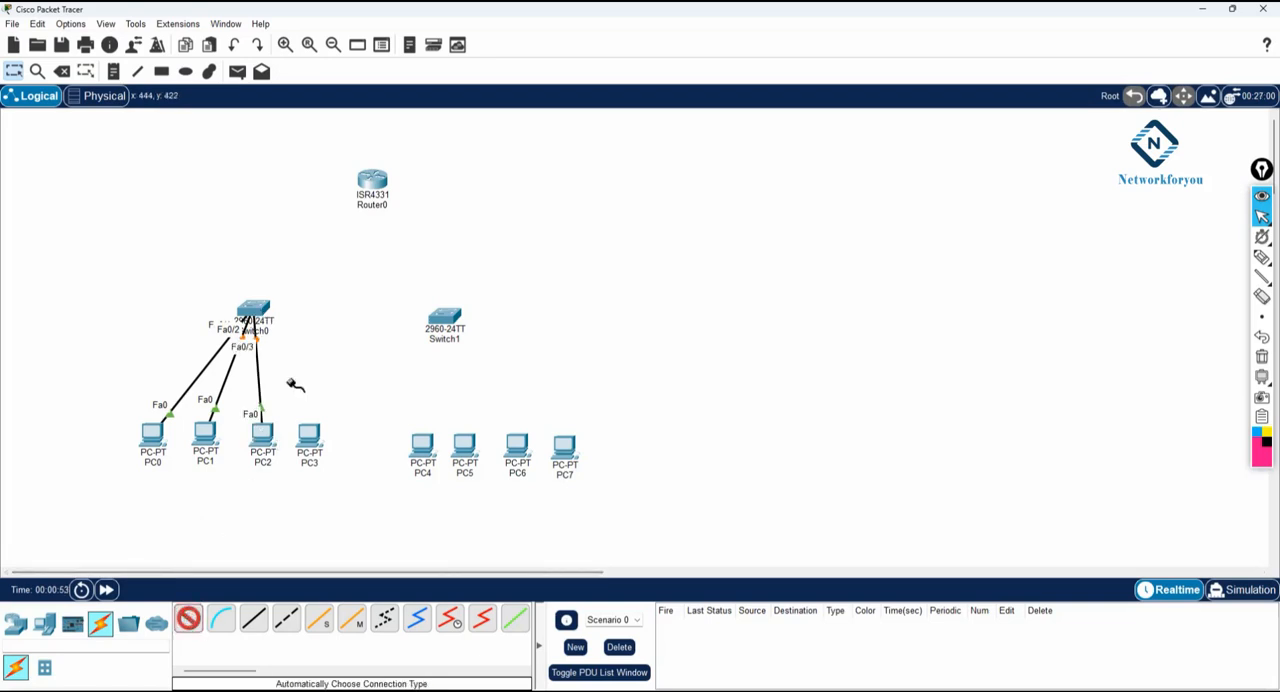
left_click(309, 437)
left_click(260, 312)
- Connect PC4, PC5, PC6 and PC7 to Switch1 with automatically chosen connections
left_click(423, 445)
left_click(446, 320)
left_click(447, 330)
left_click(464, 442)
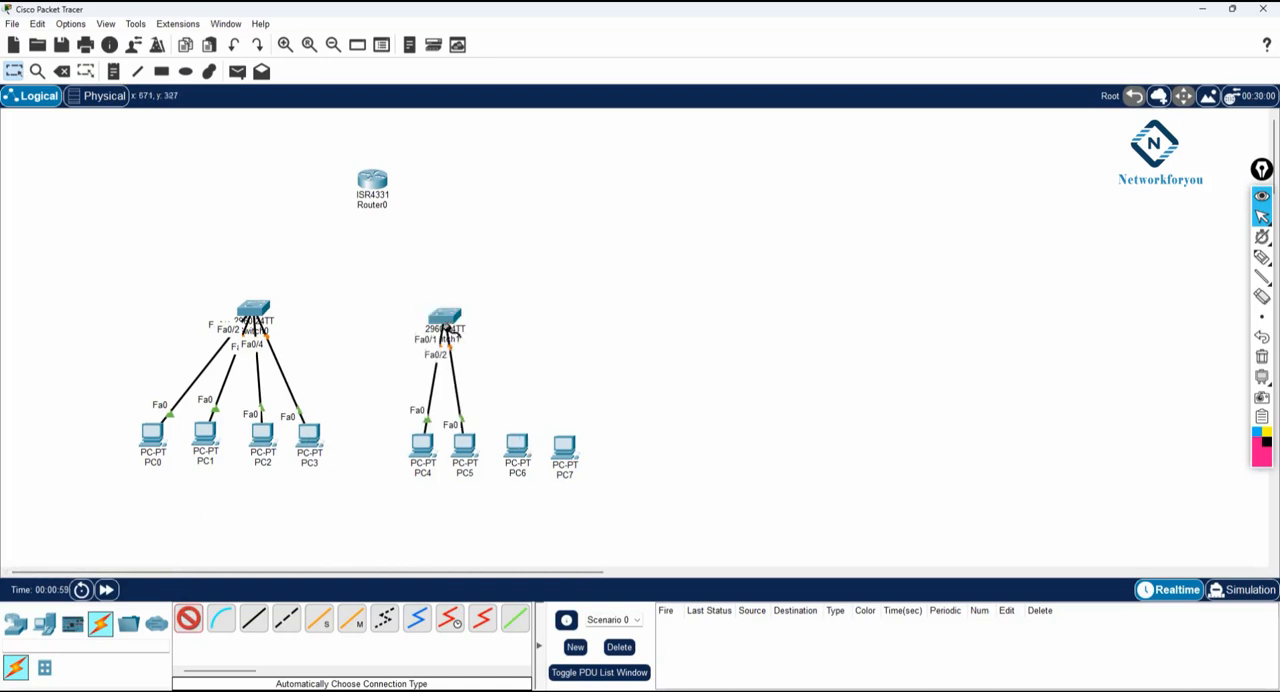
left_click(517, 444)
left_click(456, 320)
left_click(458, 322)
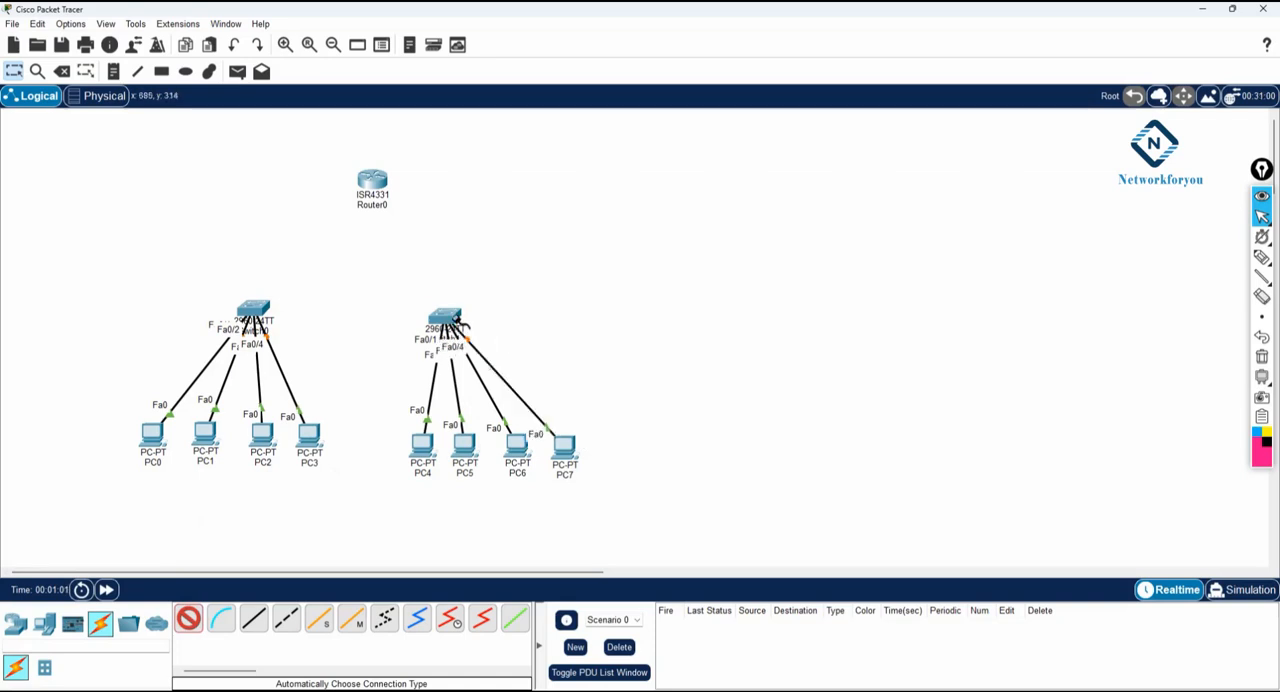
- Link Switch0 and Switch1 to the router with automatic connections, using Gig0/0/0 for Switch0 and Gig0/0/1 for Switch1
left_click(267, 316)
left_click(370, 181)
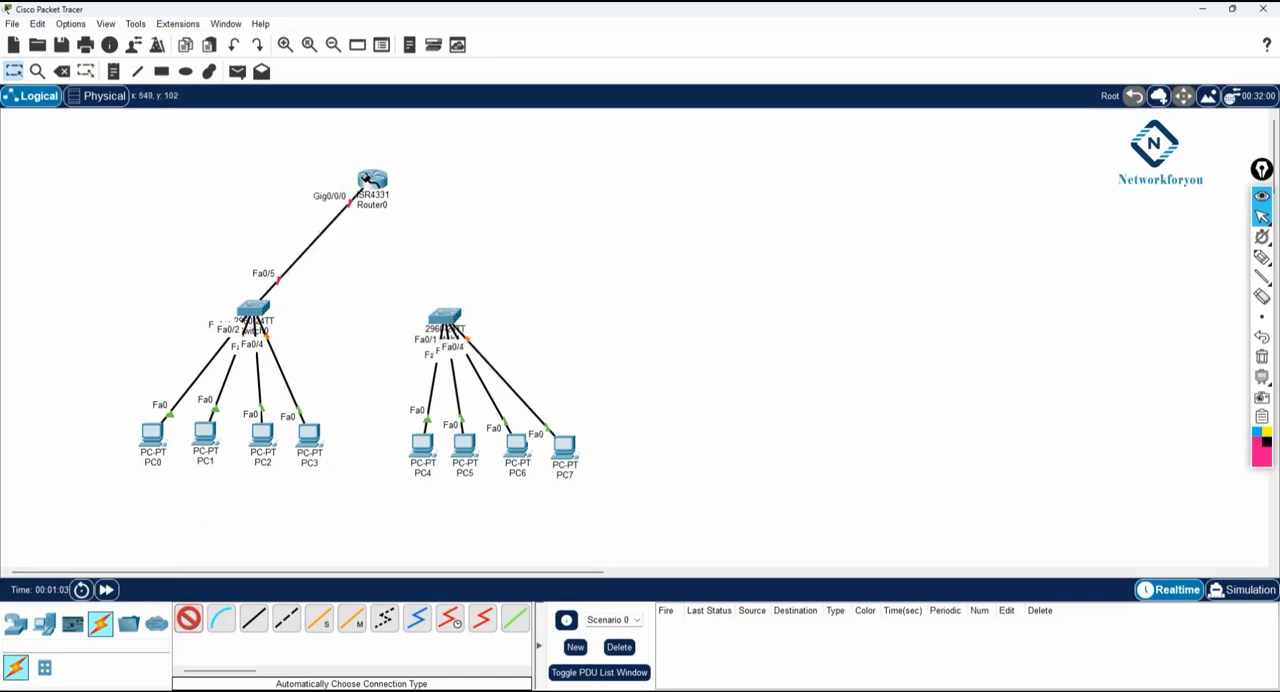
left_click(452, 318)
left_click(371, 180)
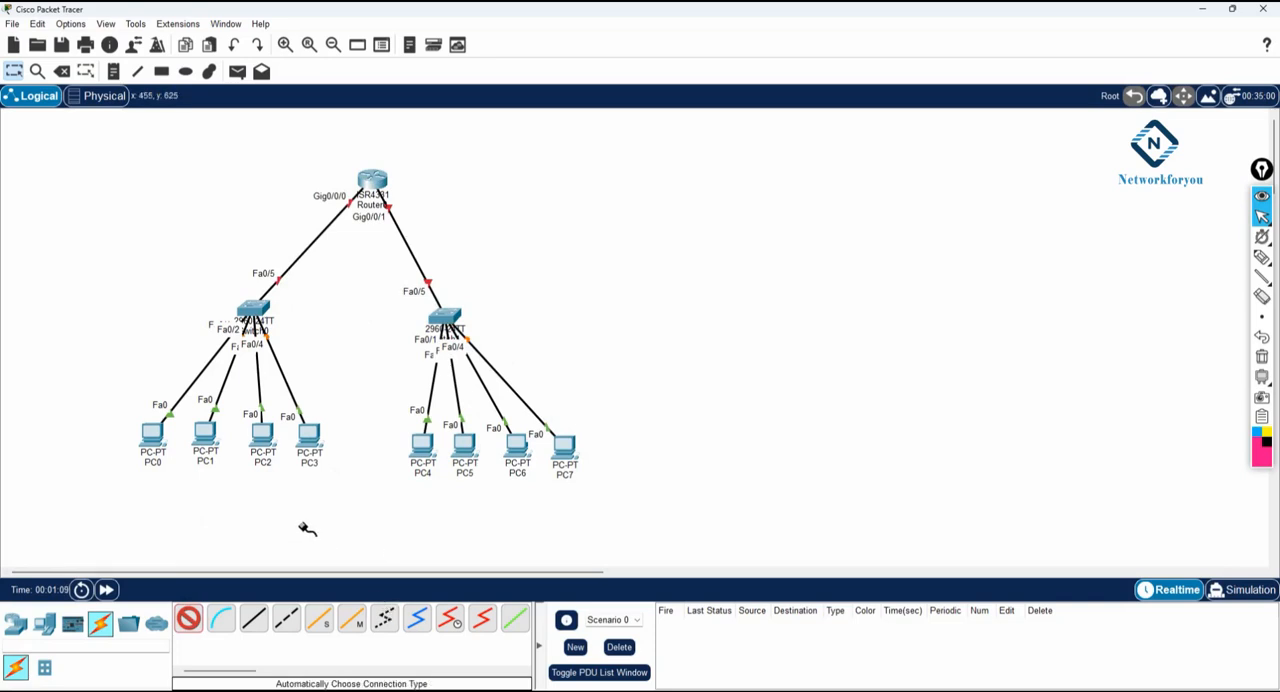
key("Escape")
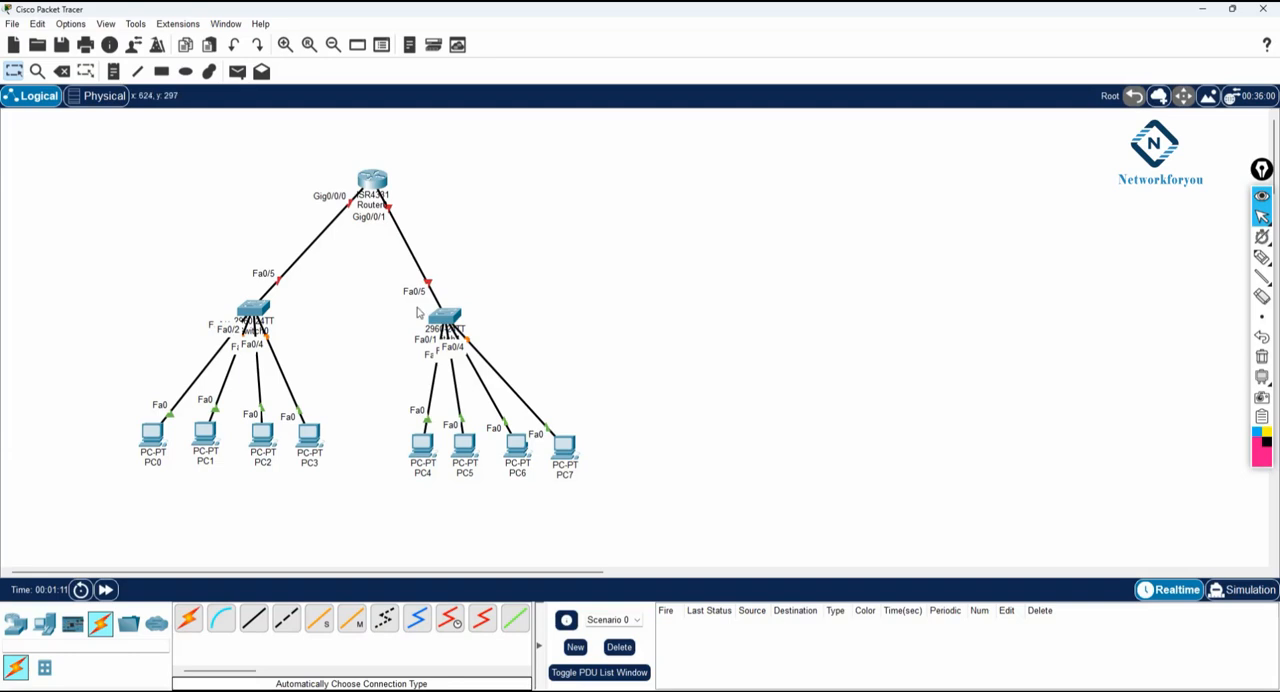
- Shift Switch1 slightly away from Switch0 and rename the router as R1
left_click_drag(448, 312, 467, 310)
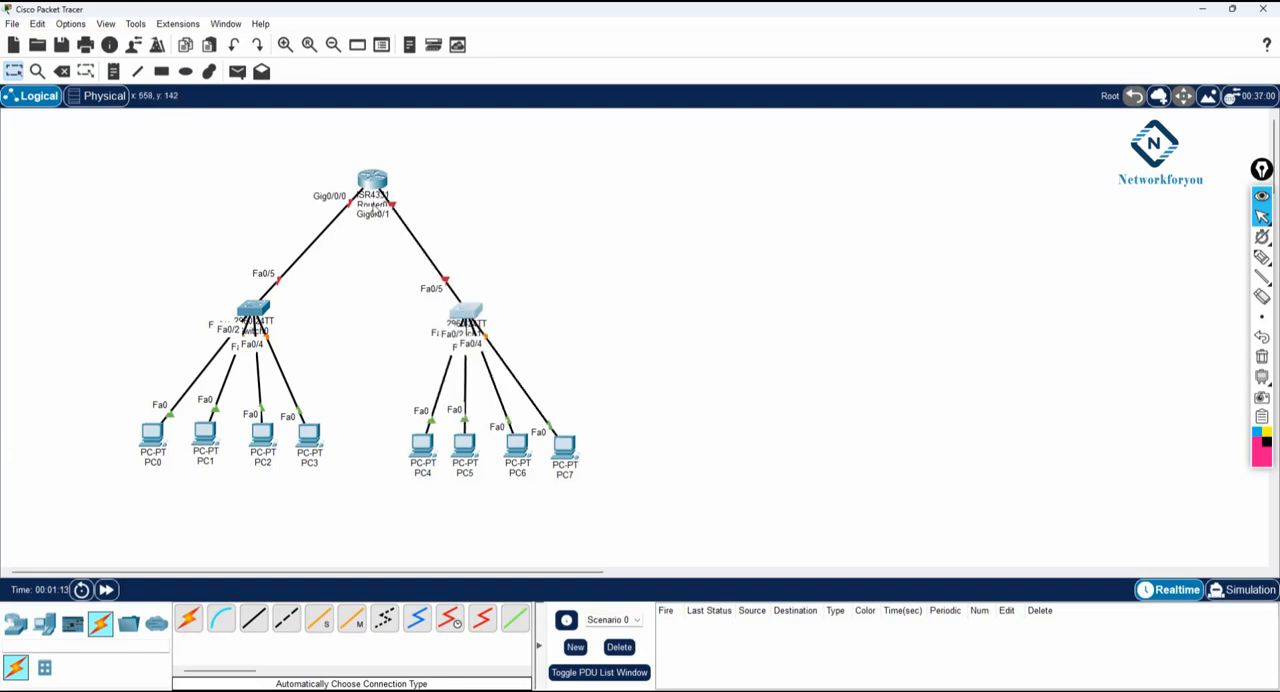
left_click(372, 204)
type("R1")
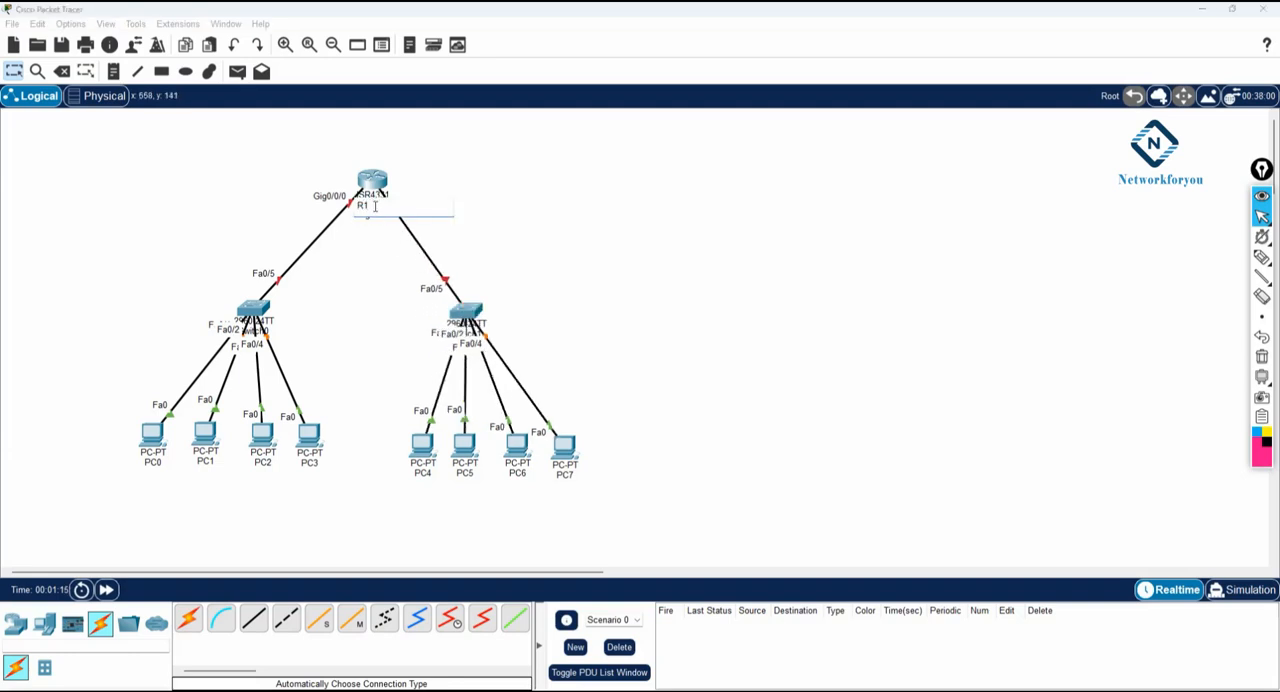
key("Return")
- Rename Switch0 as SW1
left_click(252, 331)
type("SW1")
key("Return")
- Rename Switch1 as SW2, position it above its four PCs, and move R1 up slightly
left_click_drag(469, 313, 705, 392)
left_click(704, 413)
type("SW2")
left_click(850, 418)
left_click_drag(703, 391, 508, 346)
left_click_drag(377, 183, 375, 169)
- Add the text note 192.168.1.1/24 beside R1's Gig0/0/0 interface
left_click(113, 71)
left_click(256, 167)
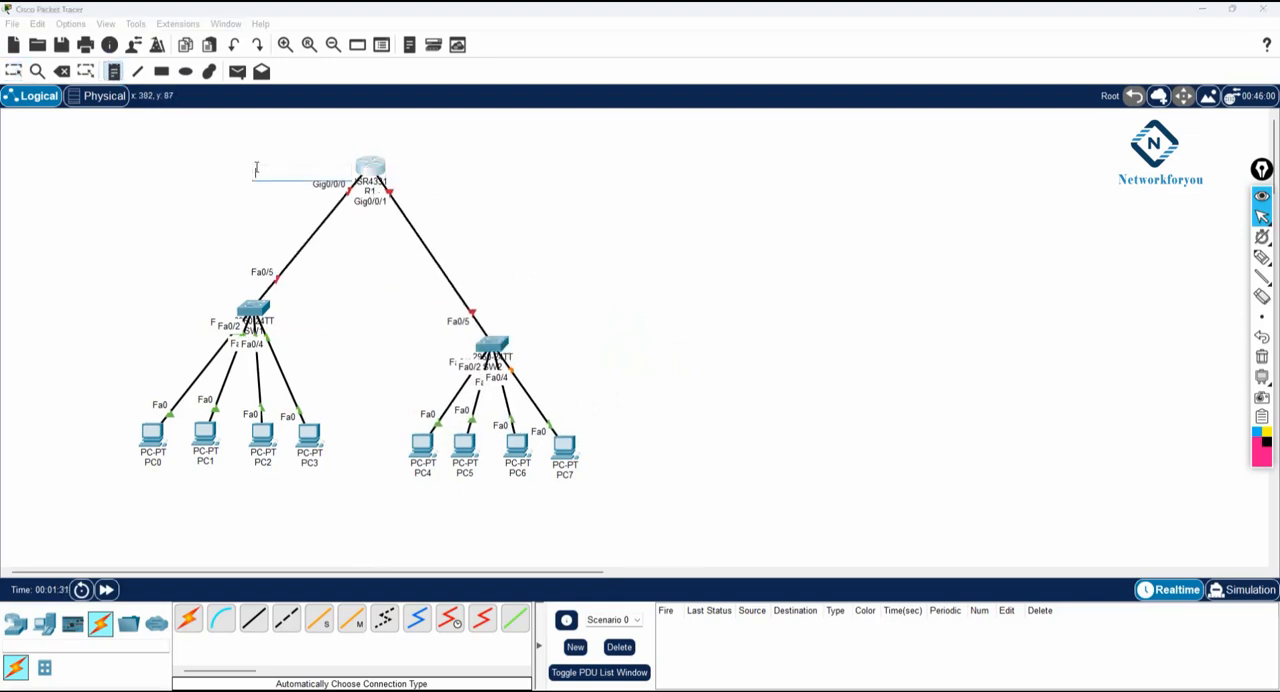
type("192.168.1.1/24")
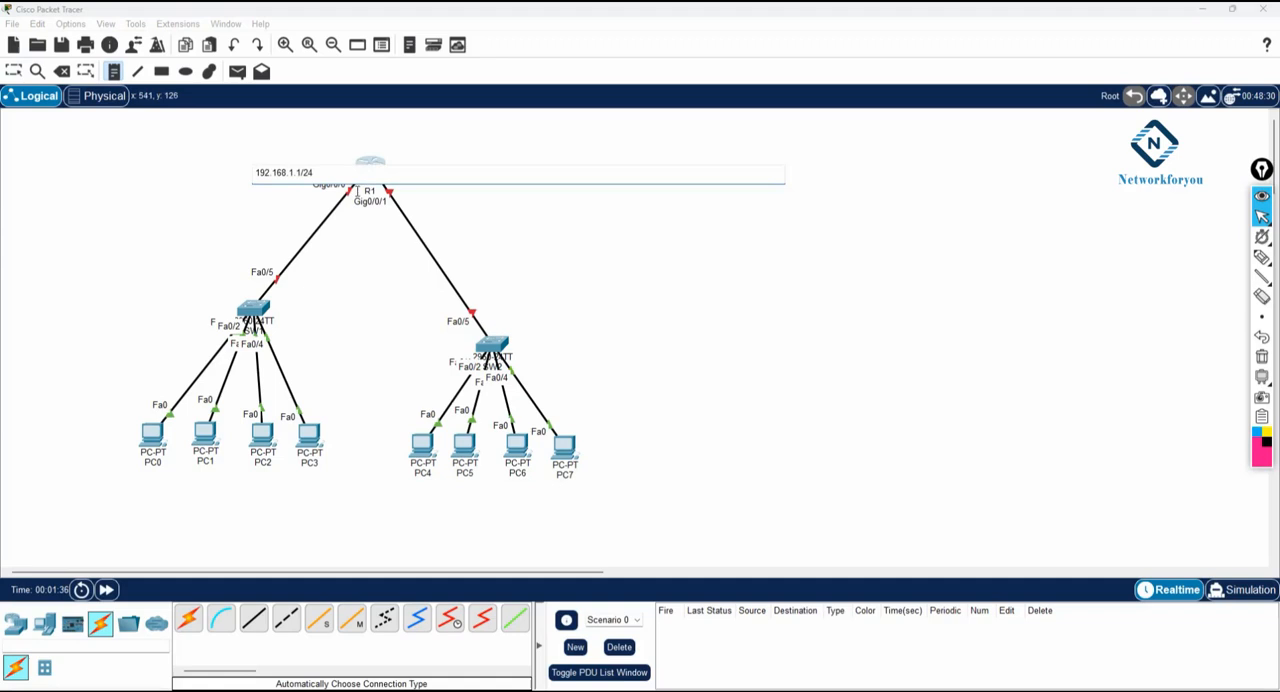
left_click(441, 204)
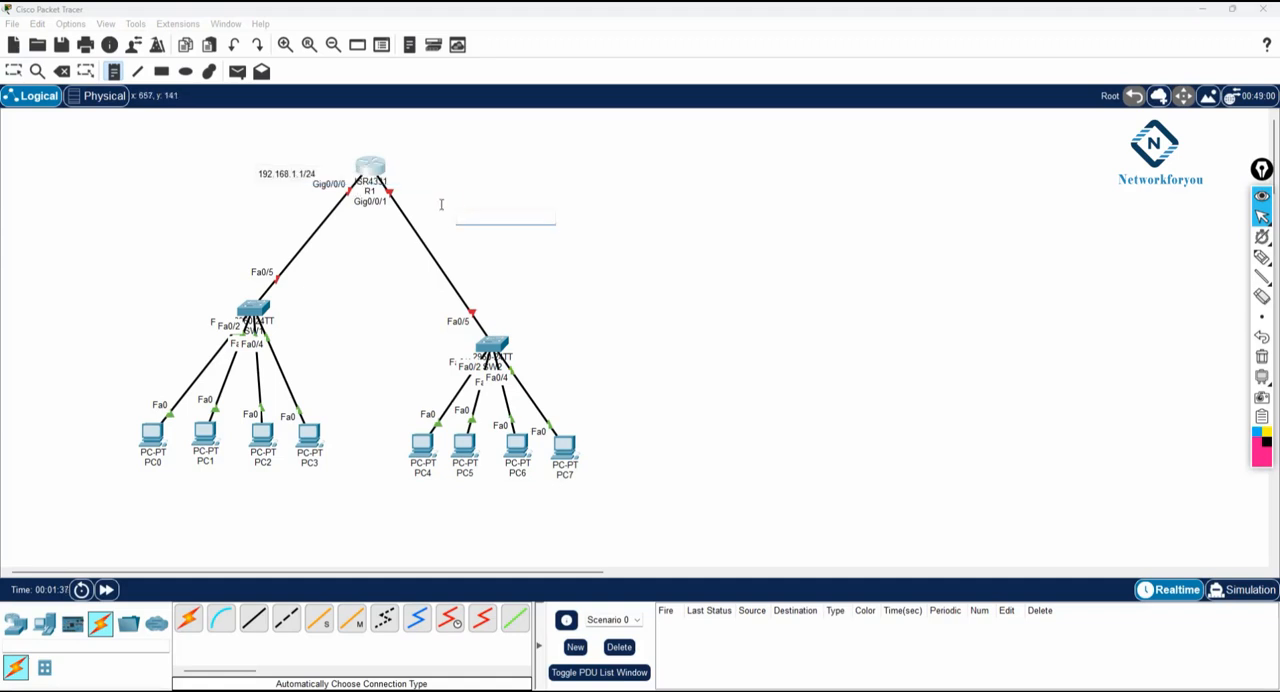
- Add the text note 192.168.2.1/24 beside R1's Gig0/0/1 interface and adjust the positions of both address notes
left_click(408, 178)
type("192.168.2.1/24")
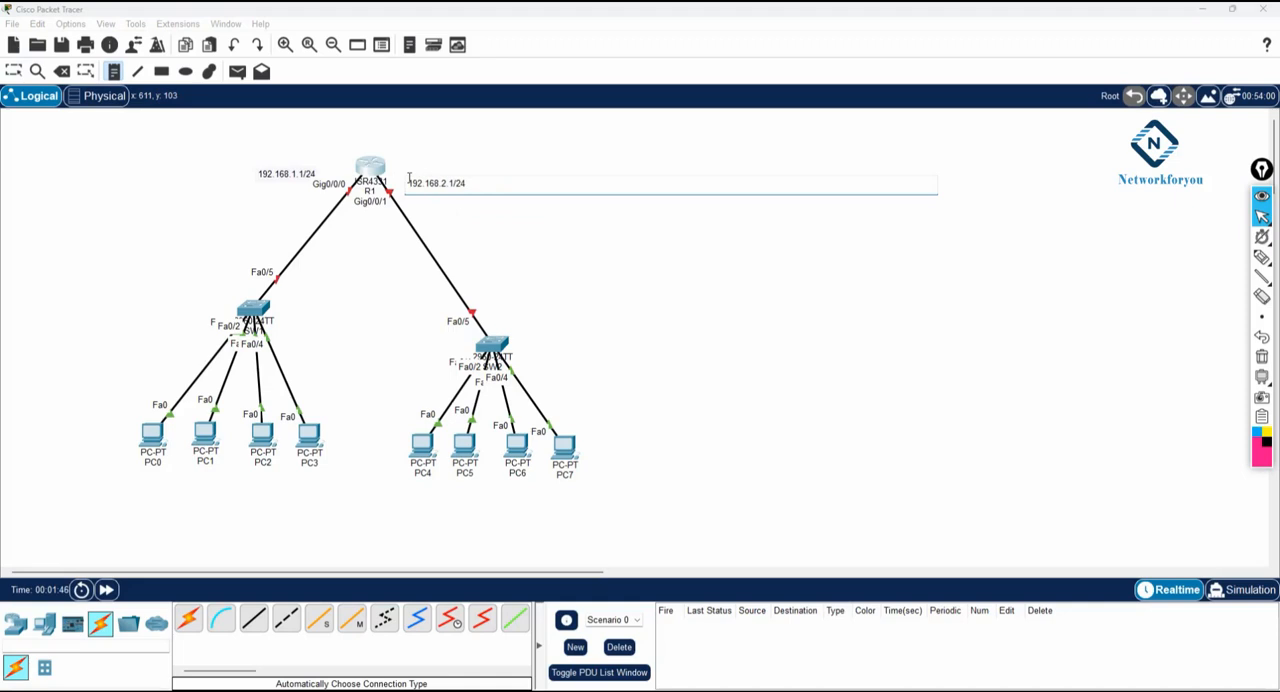
left_click(212, 186)
left_click(14, 72)
left_click_drag(283, 180, 268, 189)
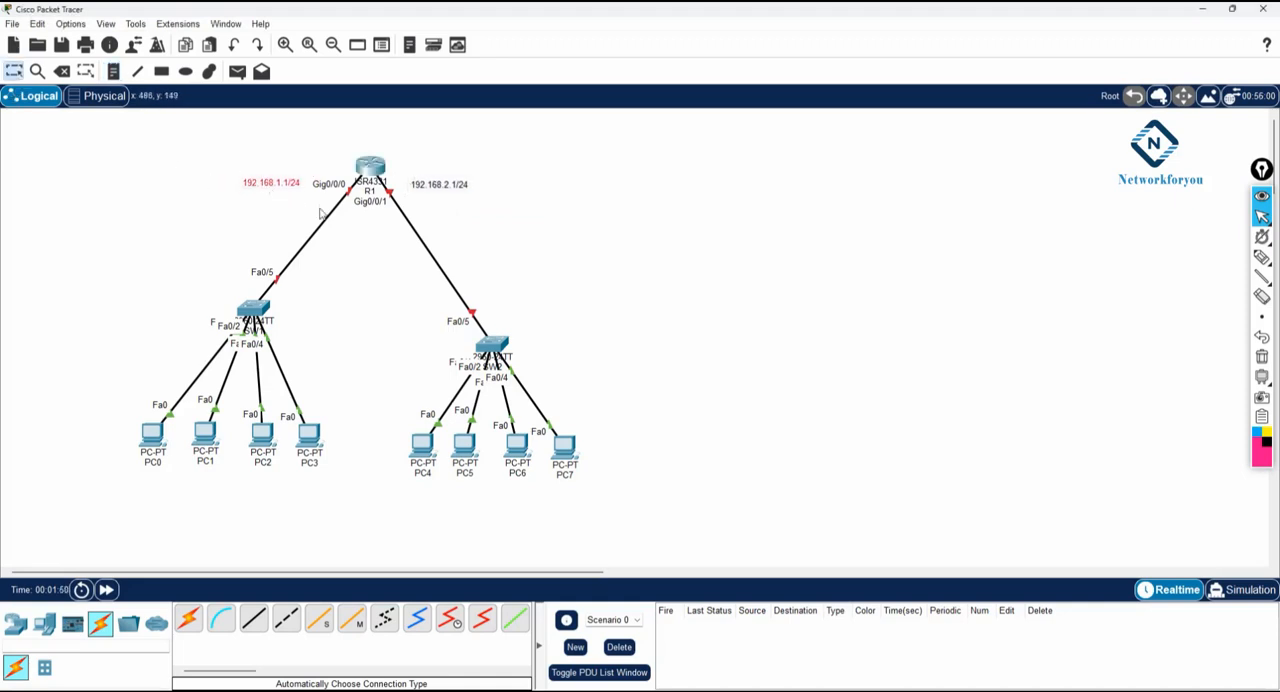
left_click_drag(442, 186, 447, 190)
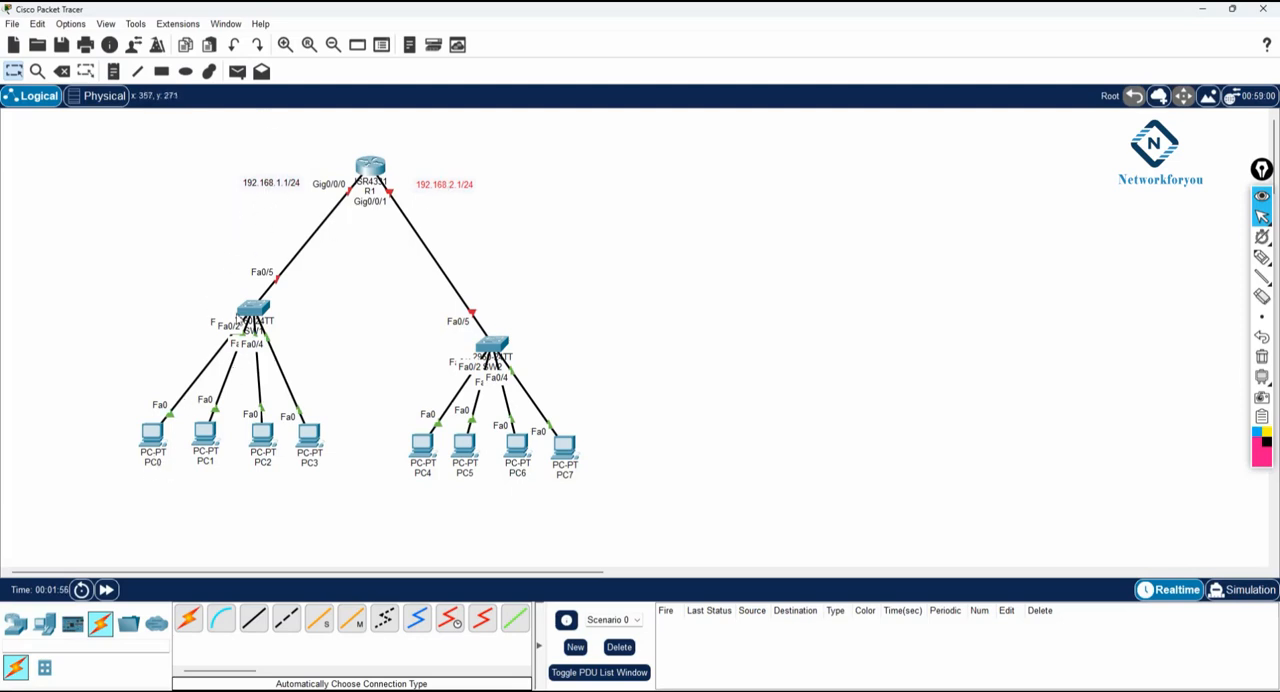
- Mark R1 and outline its two connected networks with freehand annotations, and clear the drawings
left_click(285, 45)
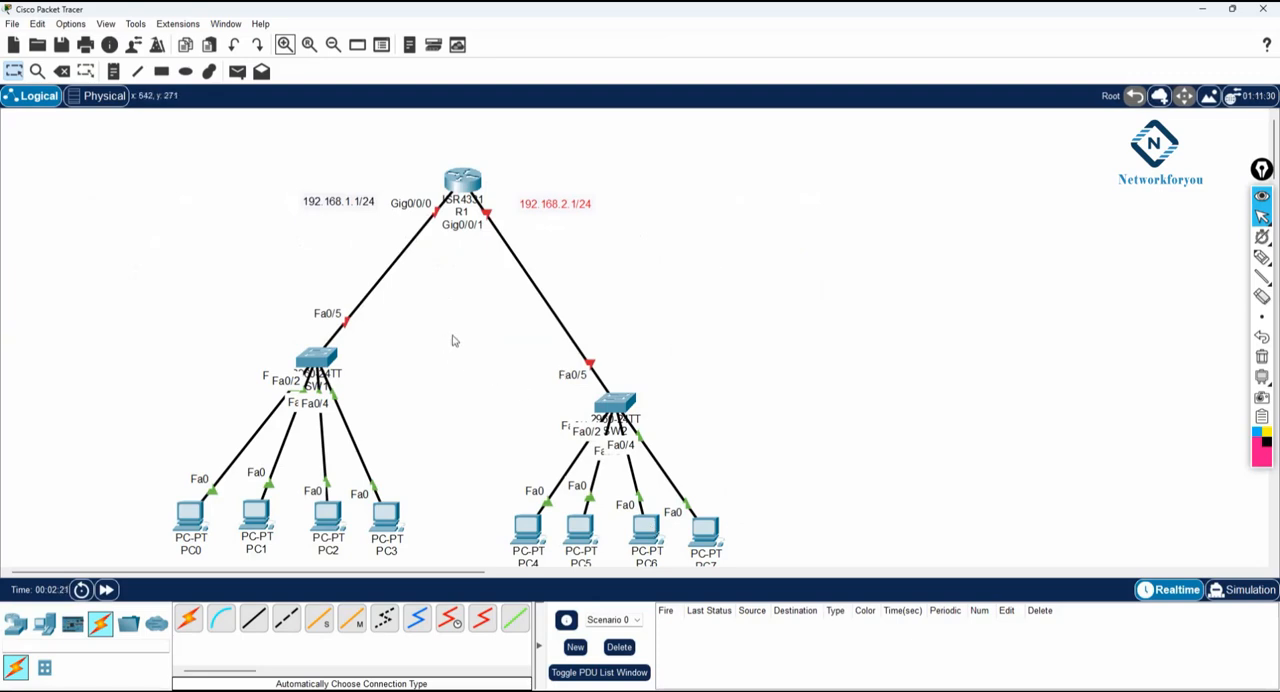
left_click(1262, 257)
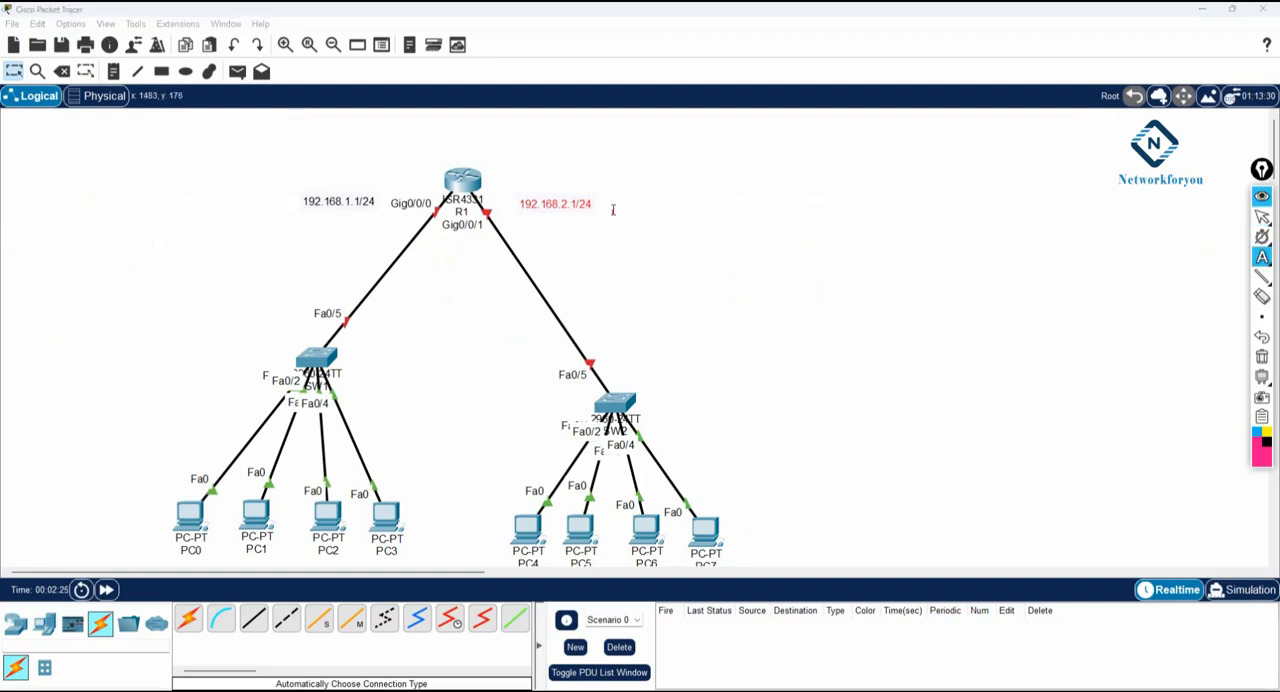
mouse_move(1260, 261)
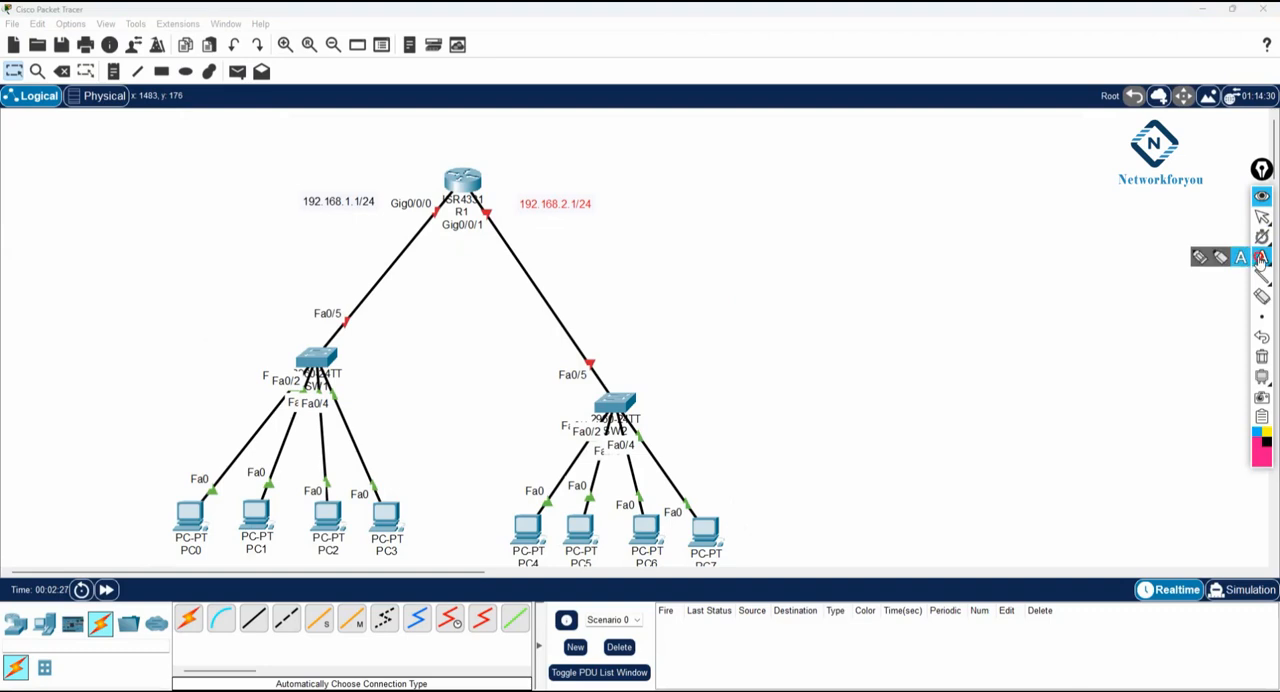
left_click(1201, 258)
left_click_drag(460, 130, 461, 159)
mouse_move(455, 155)
left_mouse_down()
mouse_move(466, 156)
mouse_move(323, 234)
mouse_move(149, 434)
mouse_move(190, 552)
mouse_move(413, 562)
mouse_move(457, 184)
mouse_move(489, 252)
mouse_move(502, 550)
left_mouse_up()
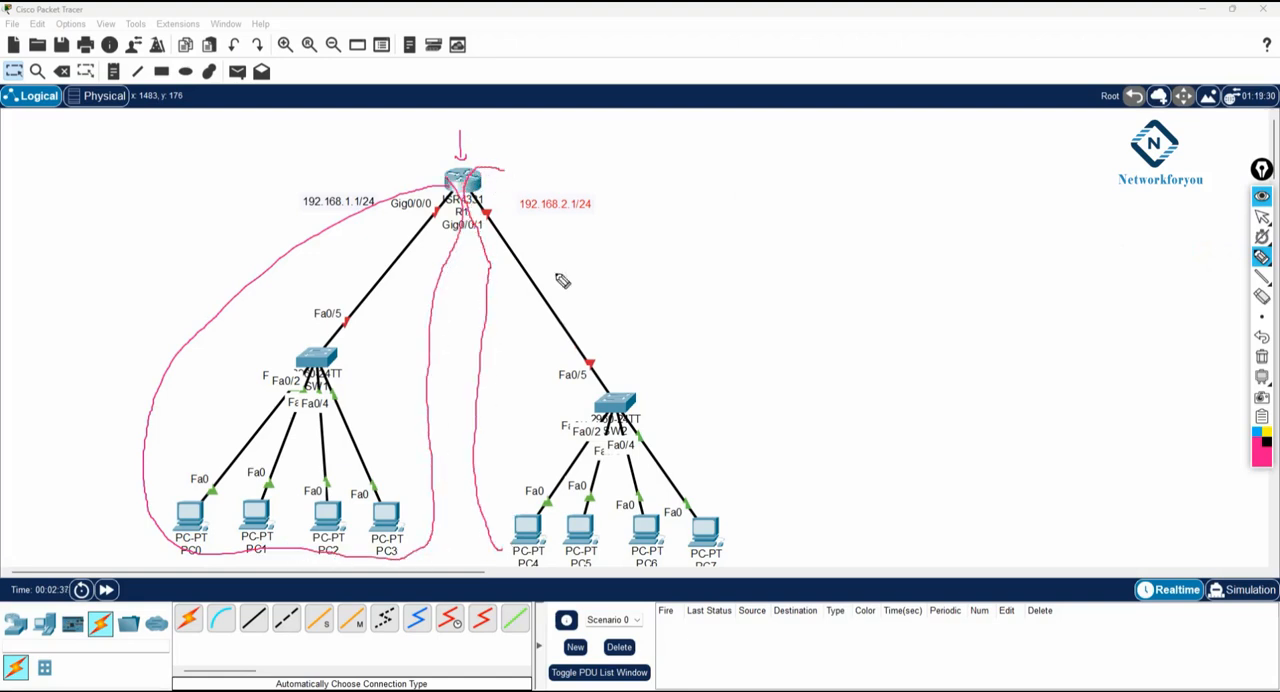
left_click_drag(517, 217, 590, 223)
mouse_move(480, 168)
left_mouse_down()
mouse_move(571, 163)
mouse_move(774, 434)
mouse_move(754, 563)
mouse_move(548, 570)
mouse_move(482, 548)
left_mouse_up()
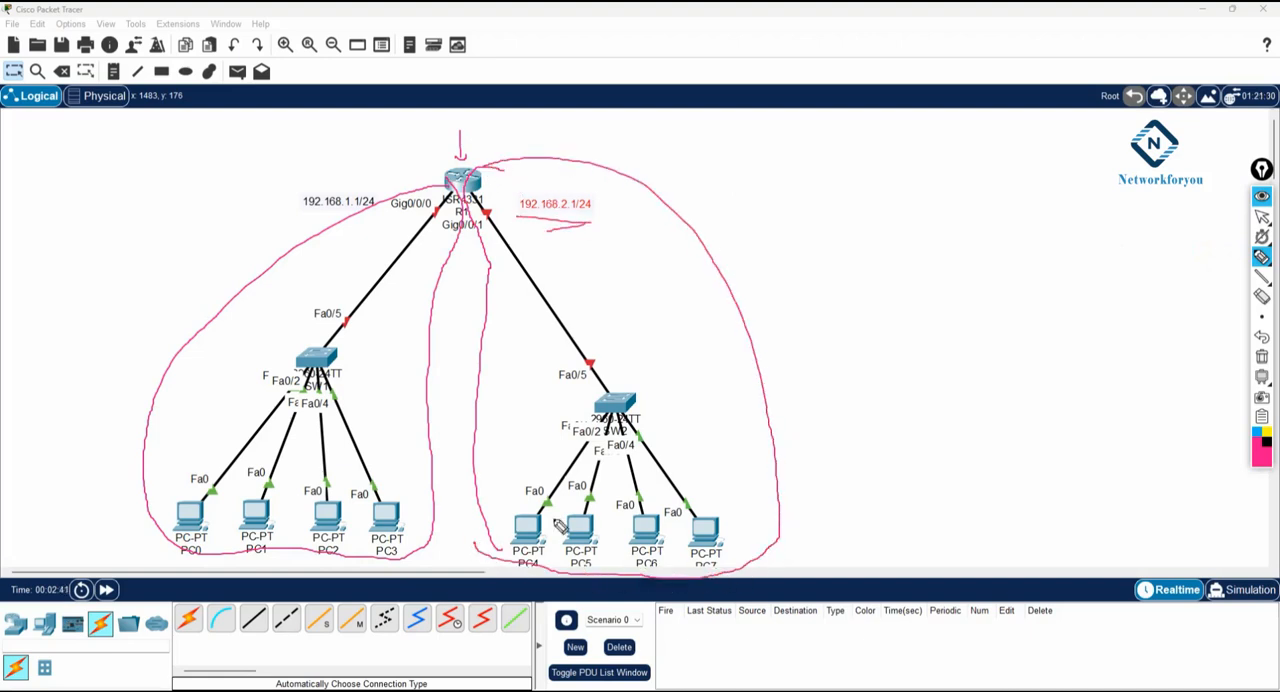
left_click(1262, 359)
left_click(1262, 216)
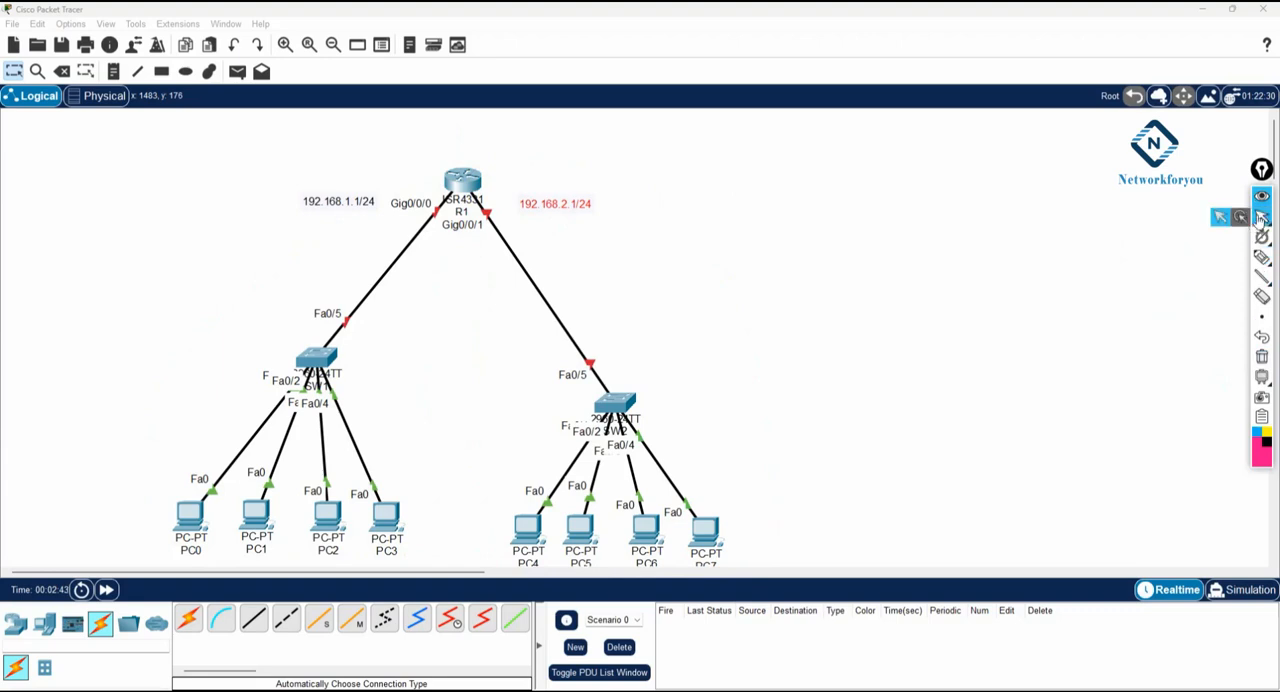
- Open R1's command line, decline the initial configuration dialog, and enter global configuration mode with en and config t
left_click_drag(315, 578, 364, 572)
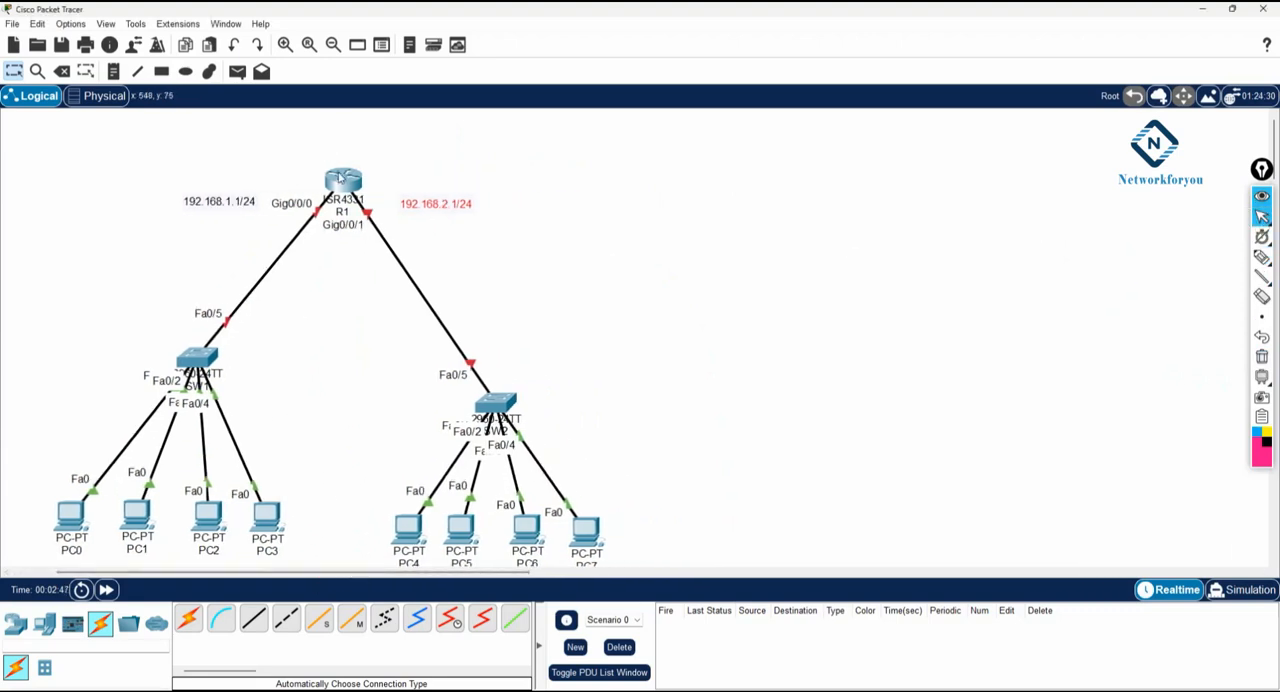
left_click(341, 178)
left_click(497, 139)
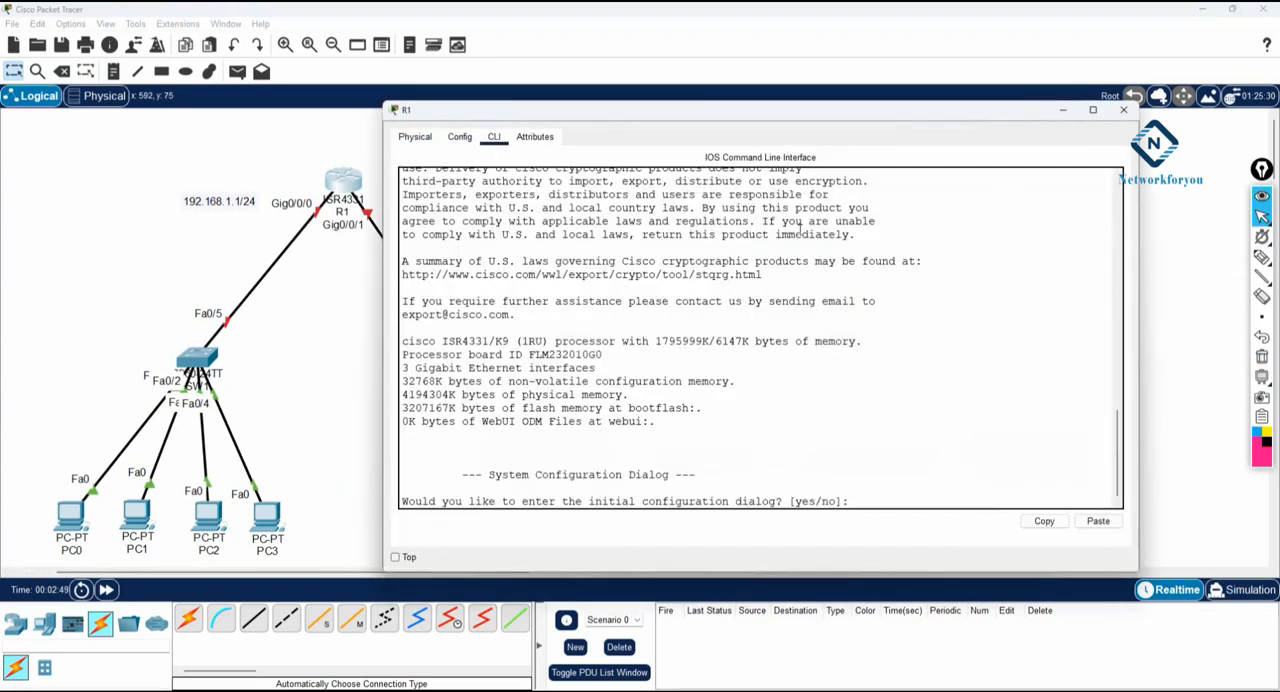
type("no")
key("Return")
key("Return")
type("en")
key("Return")
type("c")
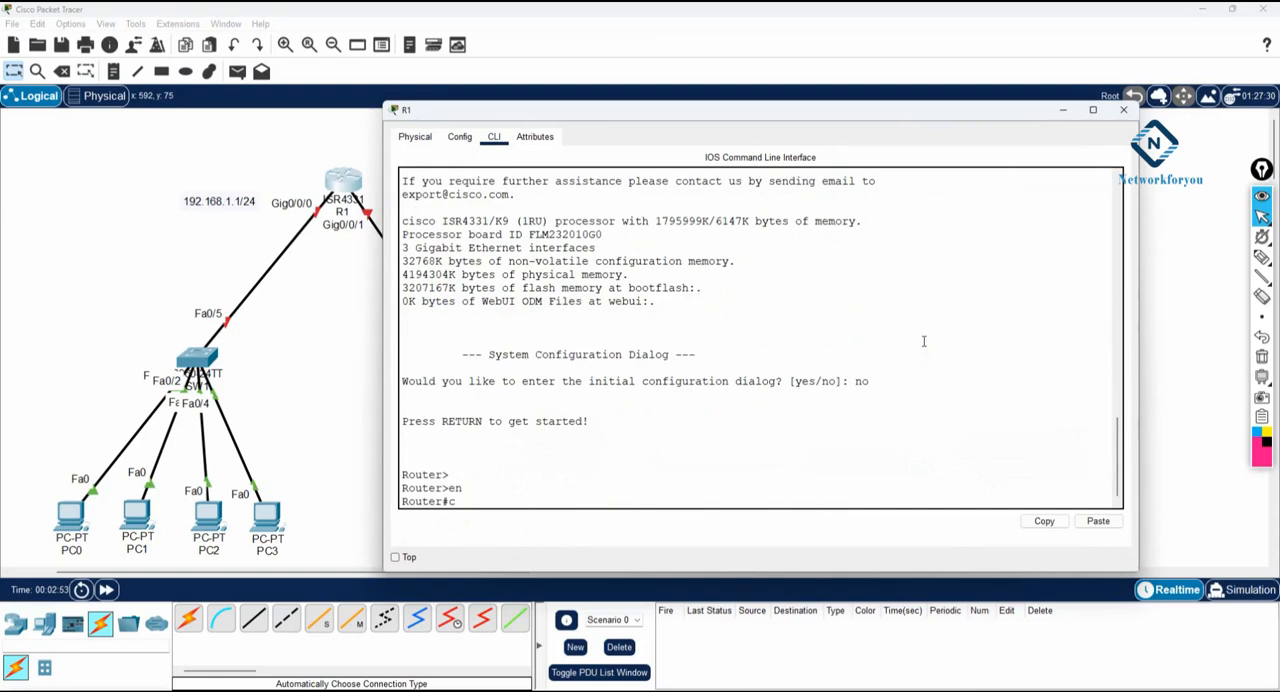
type("onfig t")
key("Return")
- Set the router's hostname to R1 in global configuration mode
type("host")
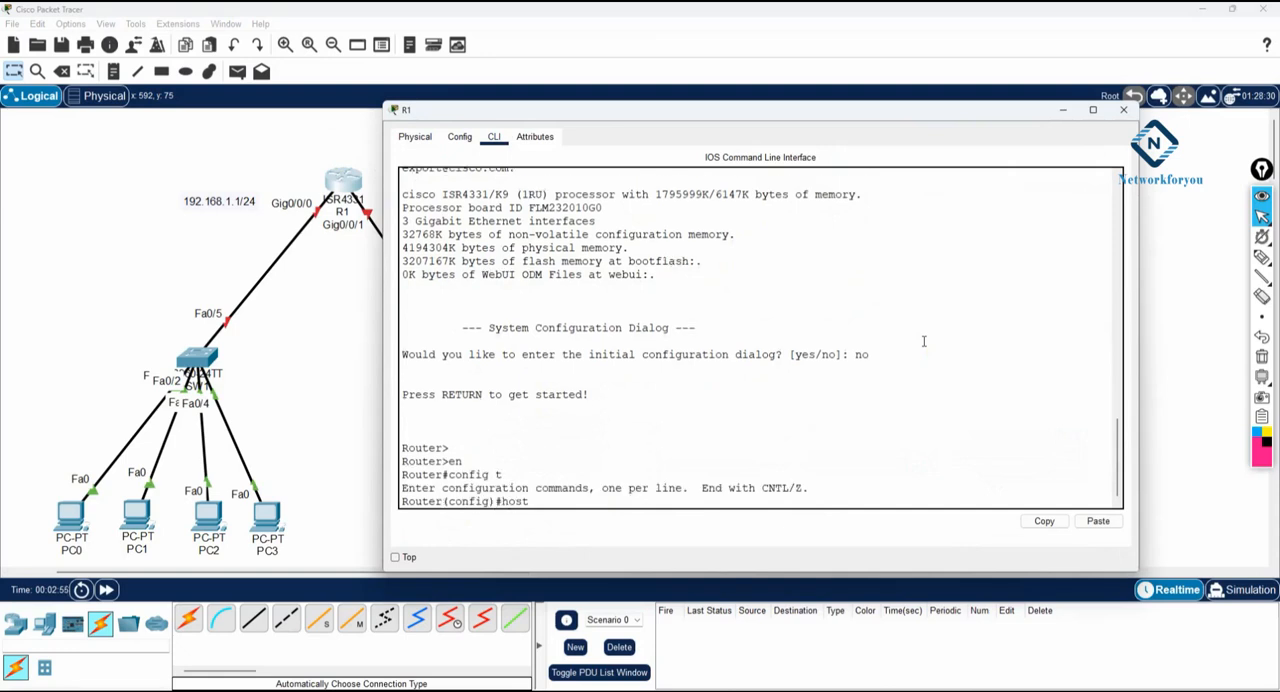
key("Tab")
type("R1")
key("Return")
key("Return")
key("Return")
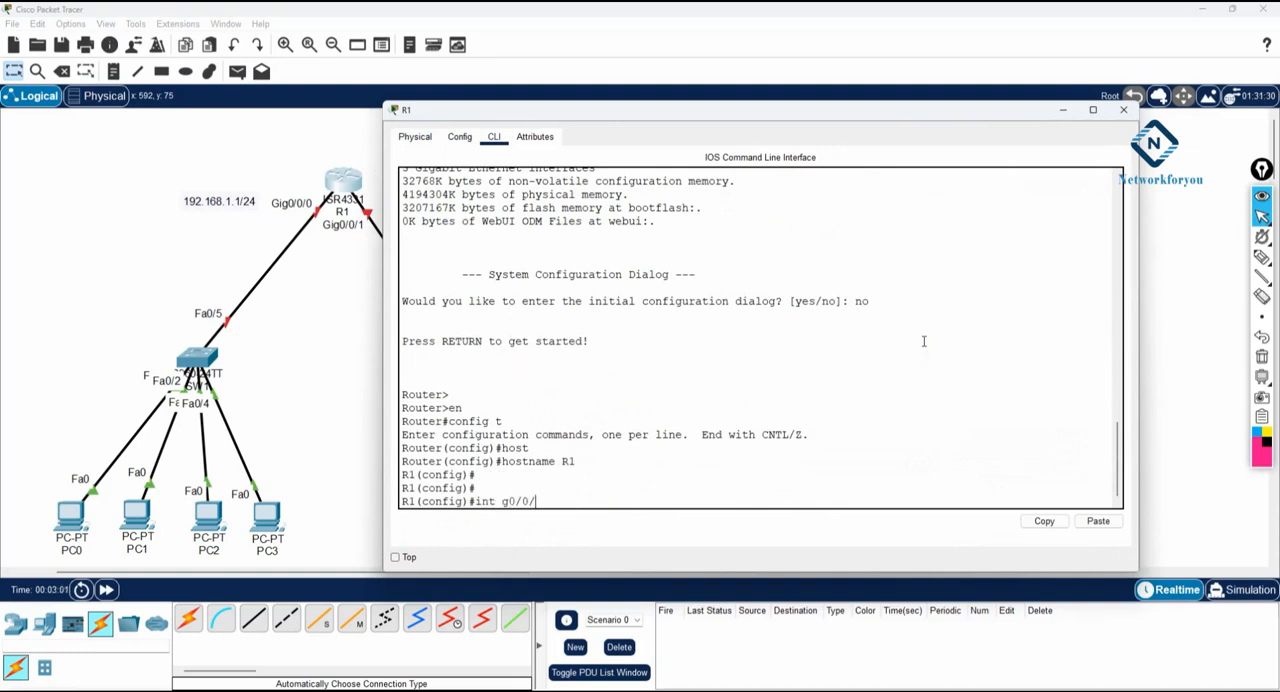
- Configure R1's interface g0/0/0 with IP address 192.168.1.1 and mask 255.255.255.0, and enable it with no sh
type("int g0/0/0")
key("Return")
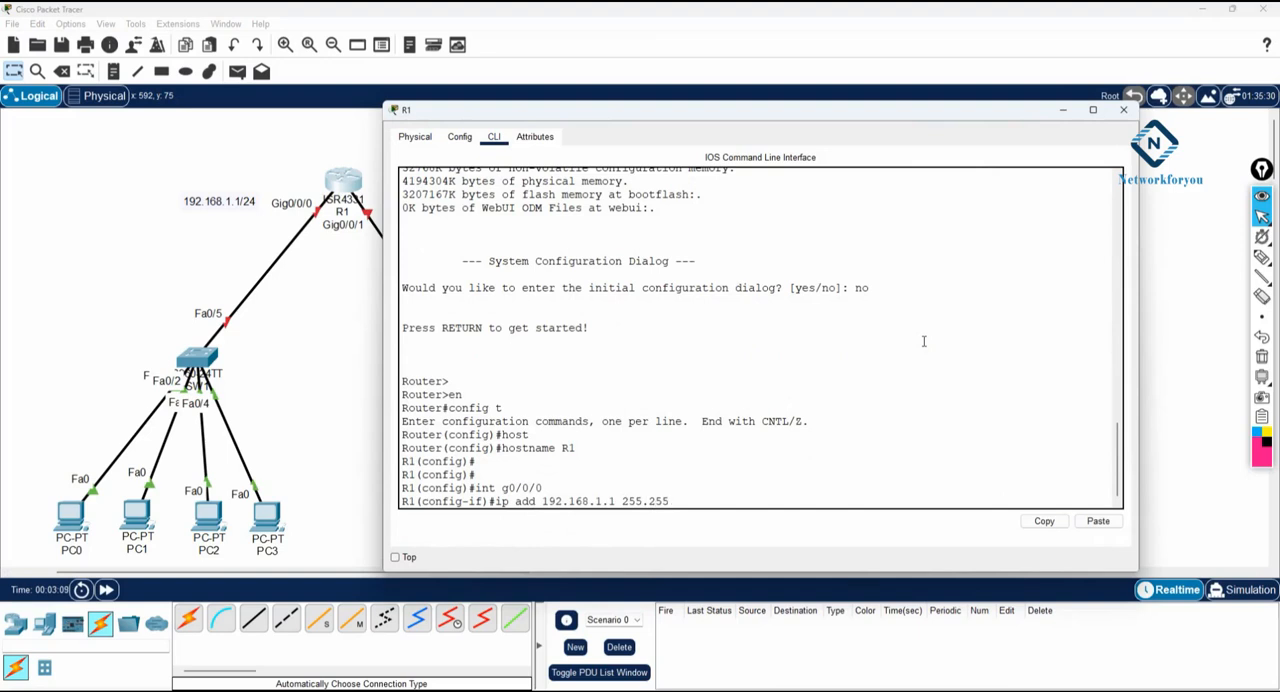
type("0")
key("Return")
type("no sh")
key("Return")
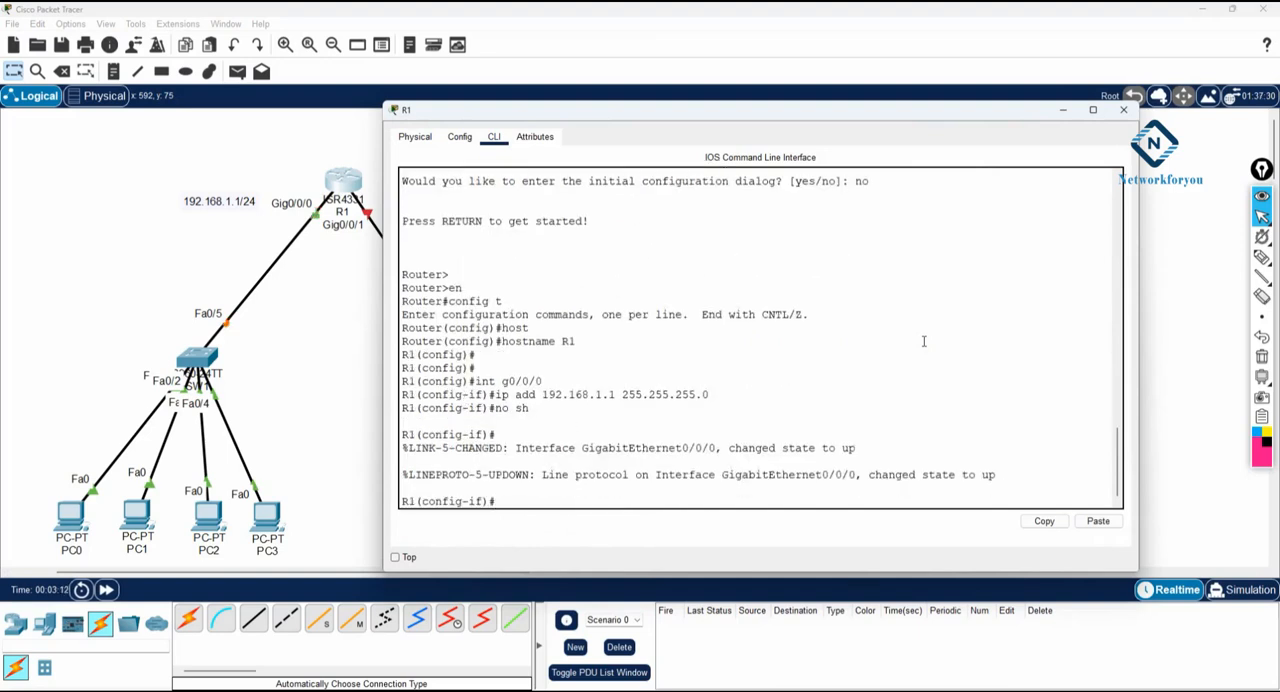
- Configure R1's interface g0/0/1 with IP address 192.168.2.1 and mask 255.255.255.0, and enable it with no sh
type("exit")
key("Return")
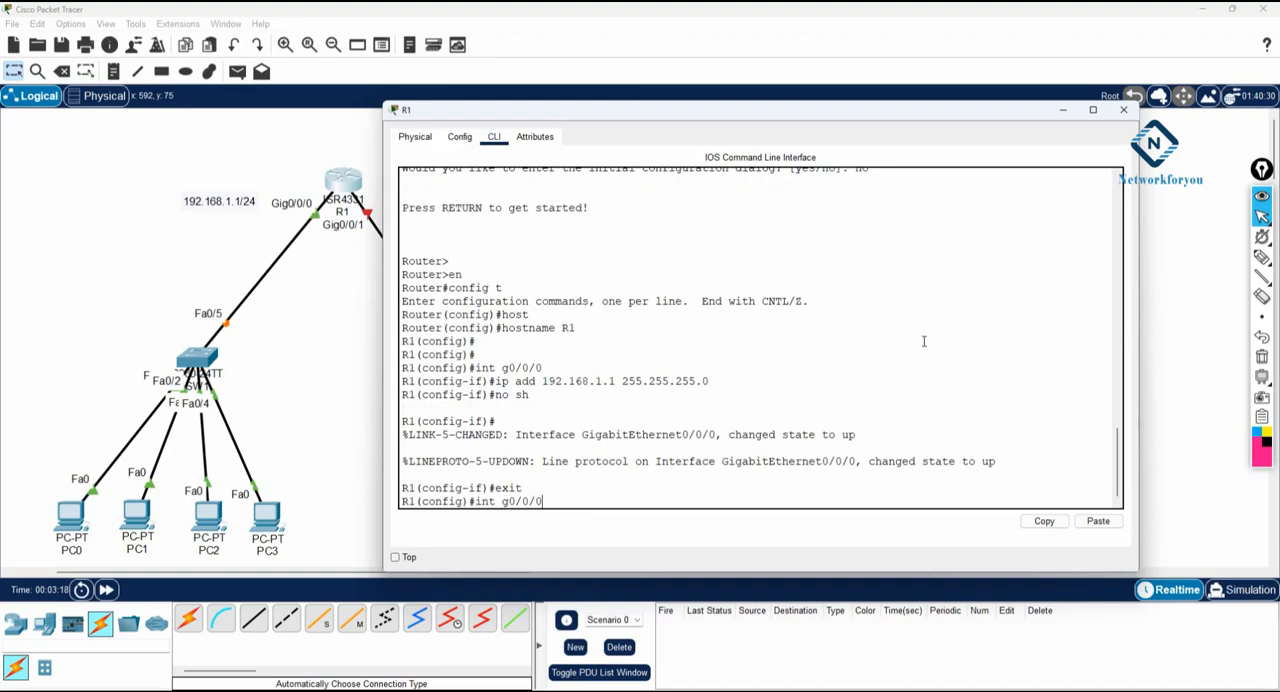
type("int g0/0/1")
key("Return")
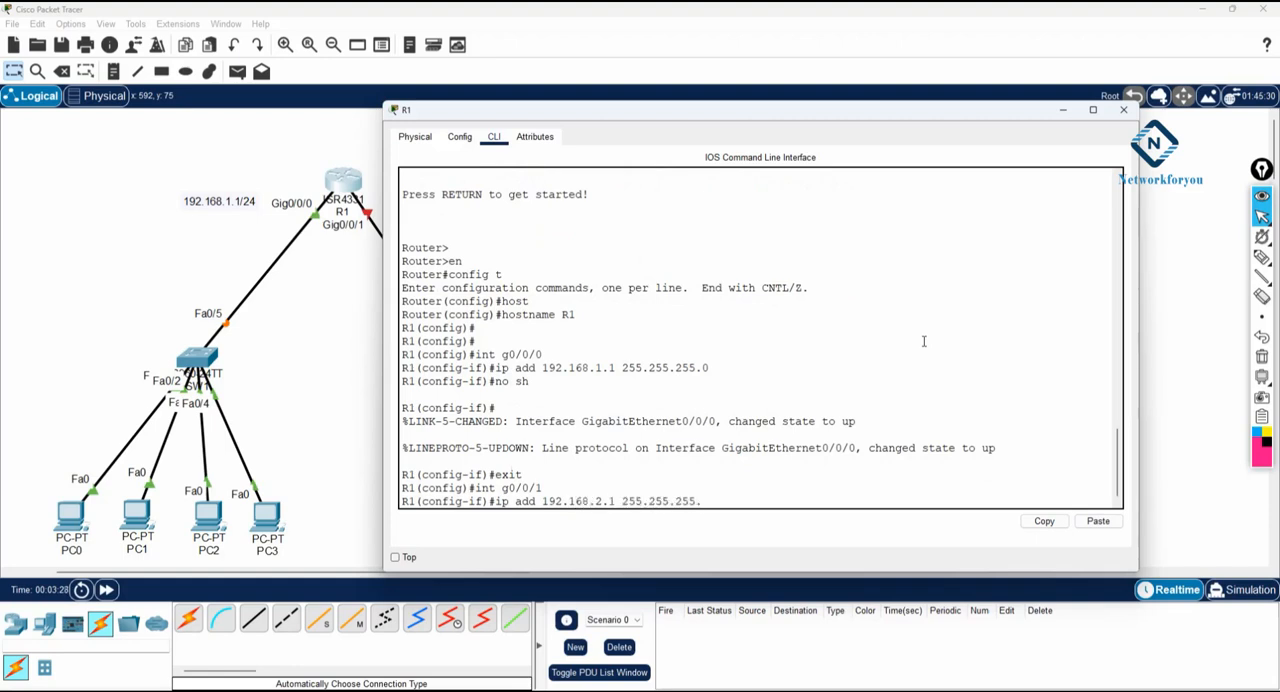
type("0")
key("Return")
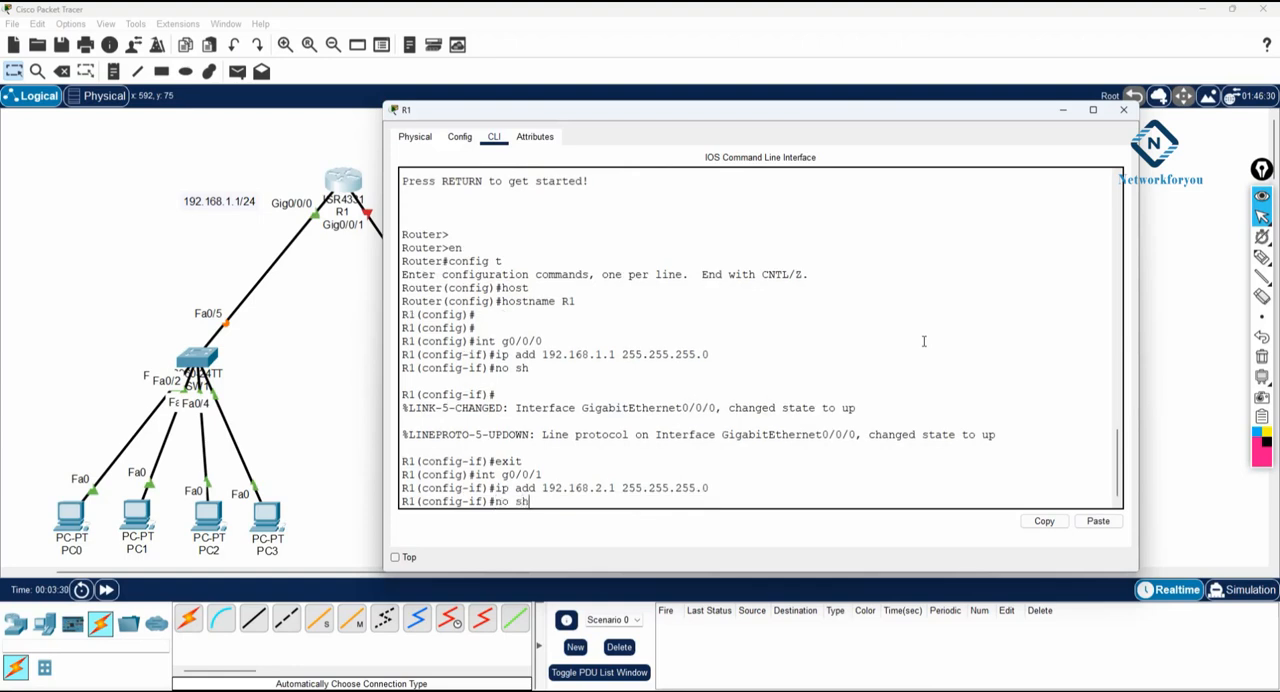
type("no sh")
key("Return")
key("Return")
key("Return")
key("Return")
key("Return")
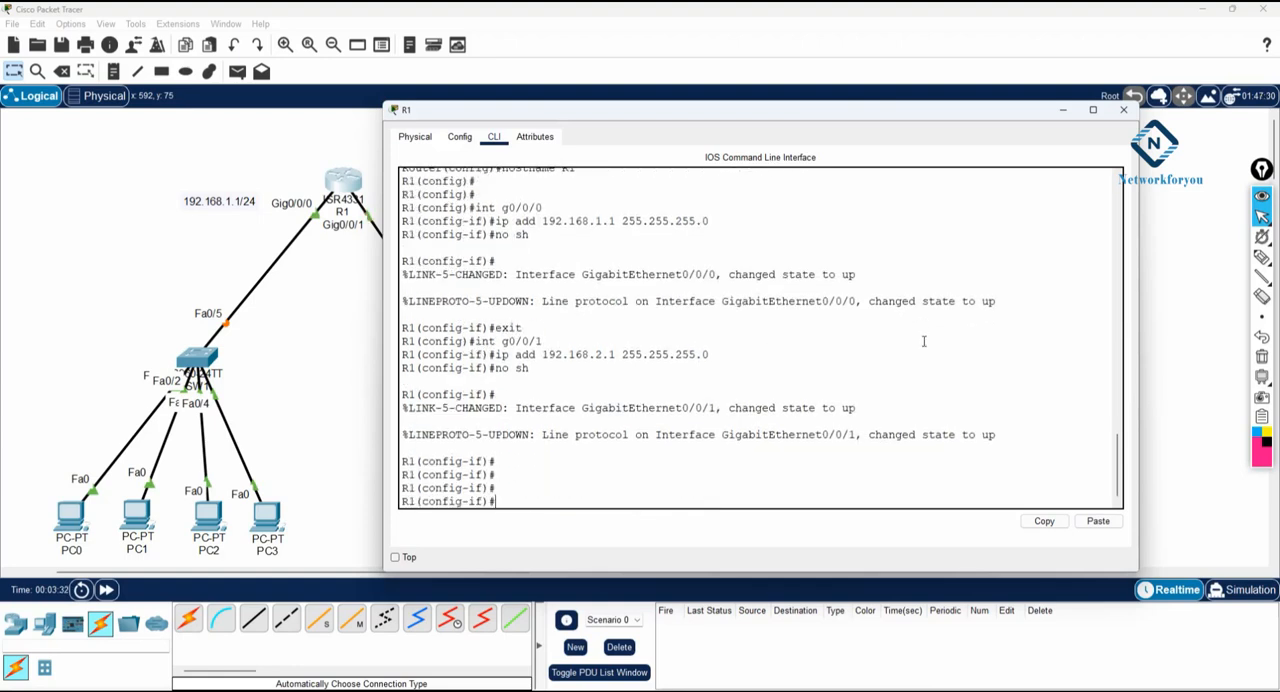
left_click(1062, 110)
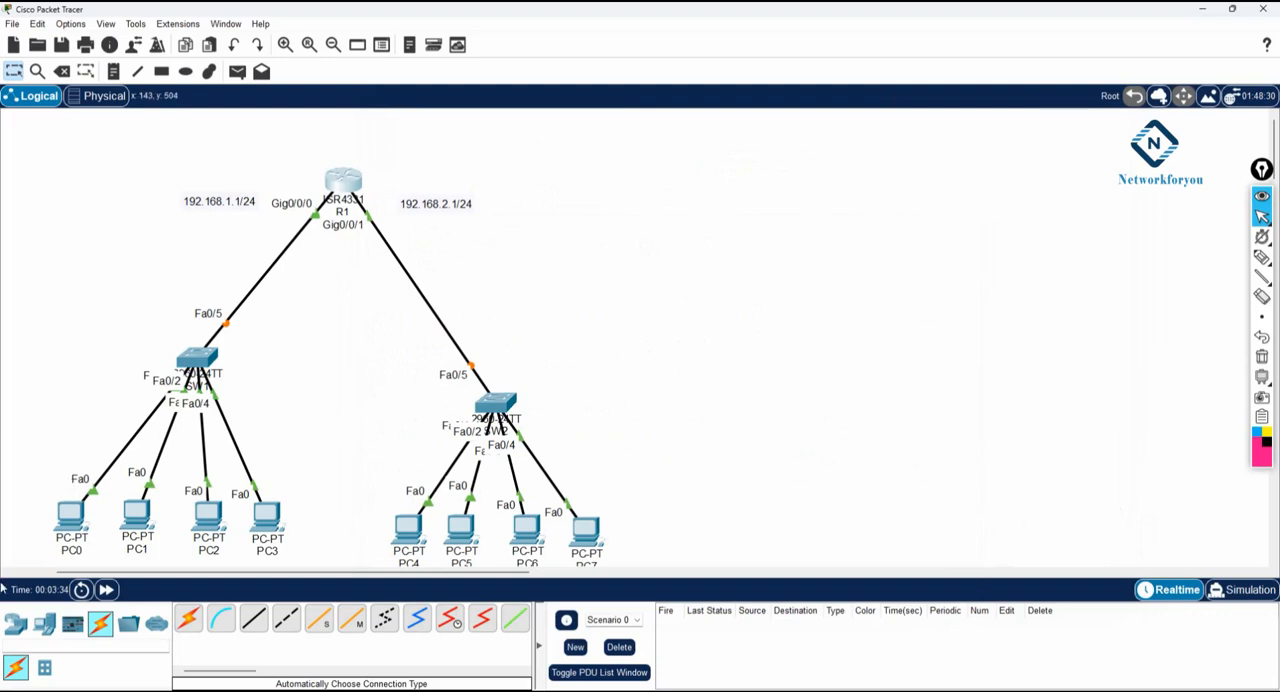
- Give PC0 the static IPv4 address 192.168.1.2, subnet mask 255.255.255.0 and default gateway 192.168.1.1
left_click(71, 516)
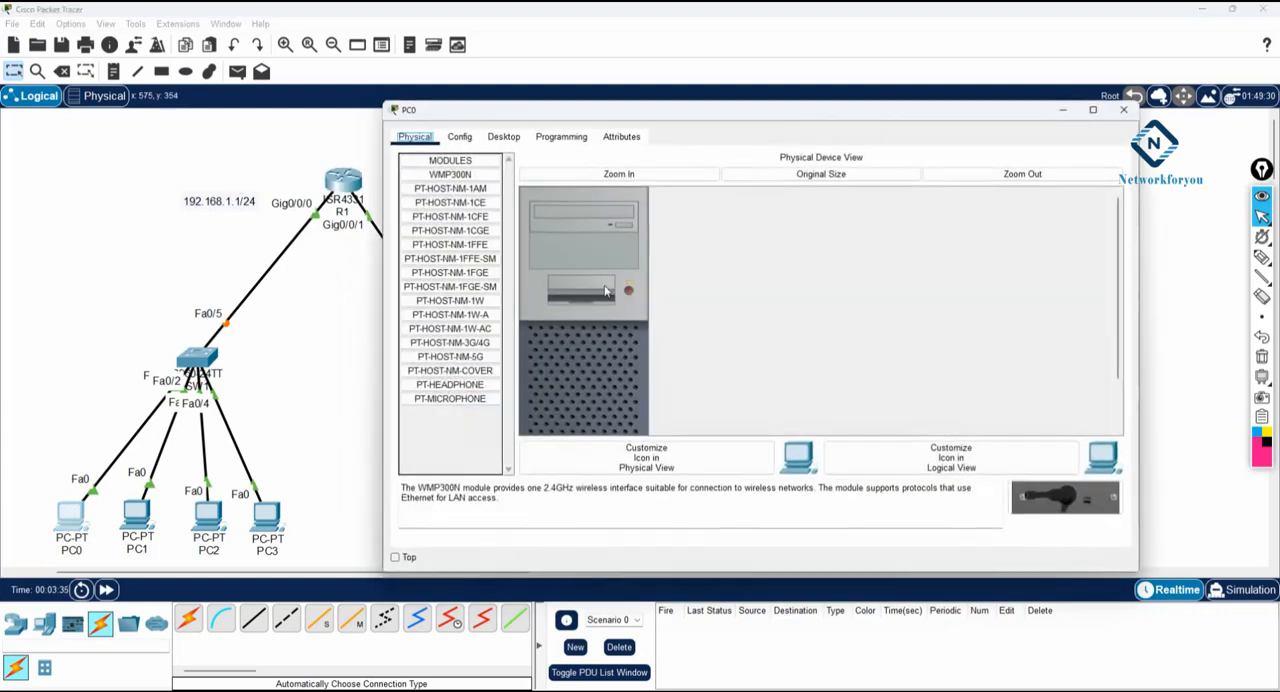
left_click(503, 136)
left_click(468, 188)
left_click(686, 234)
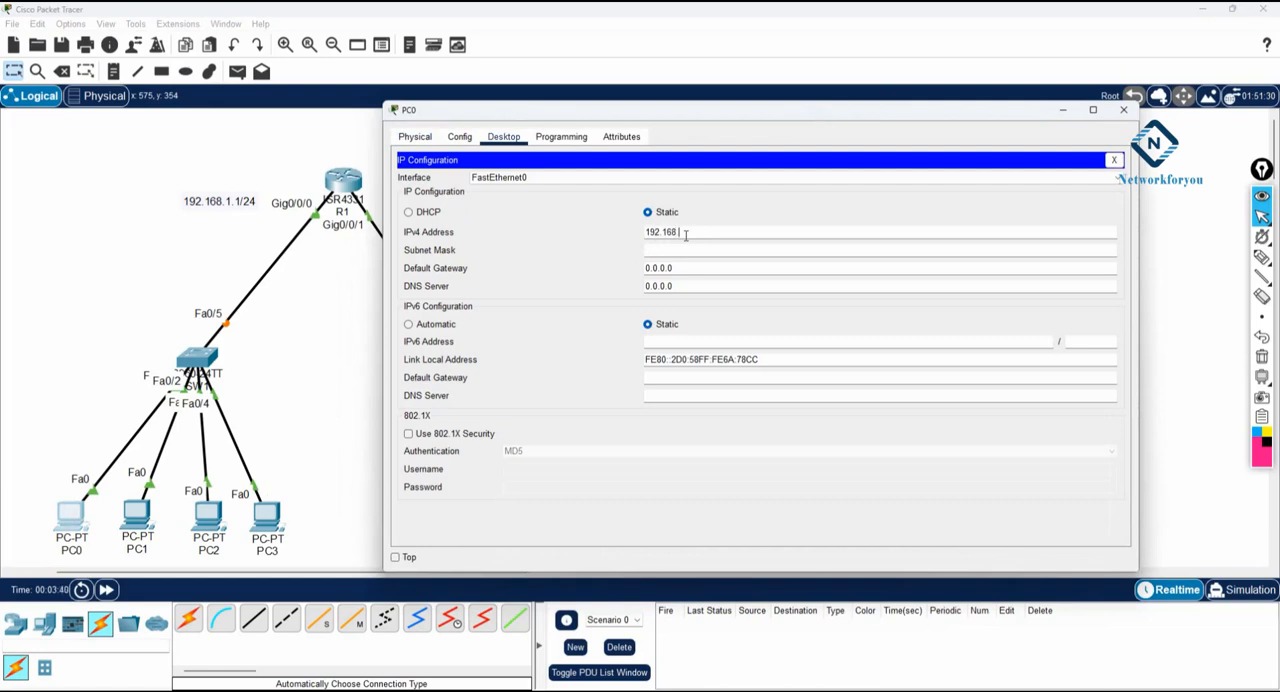
key("Tab")
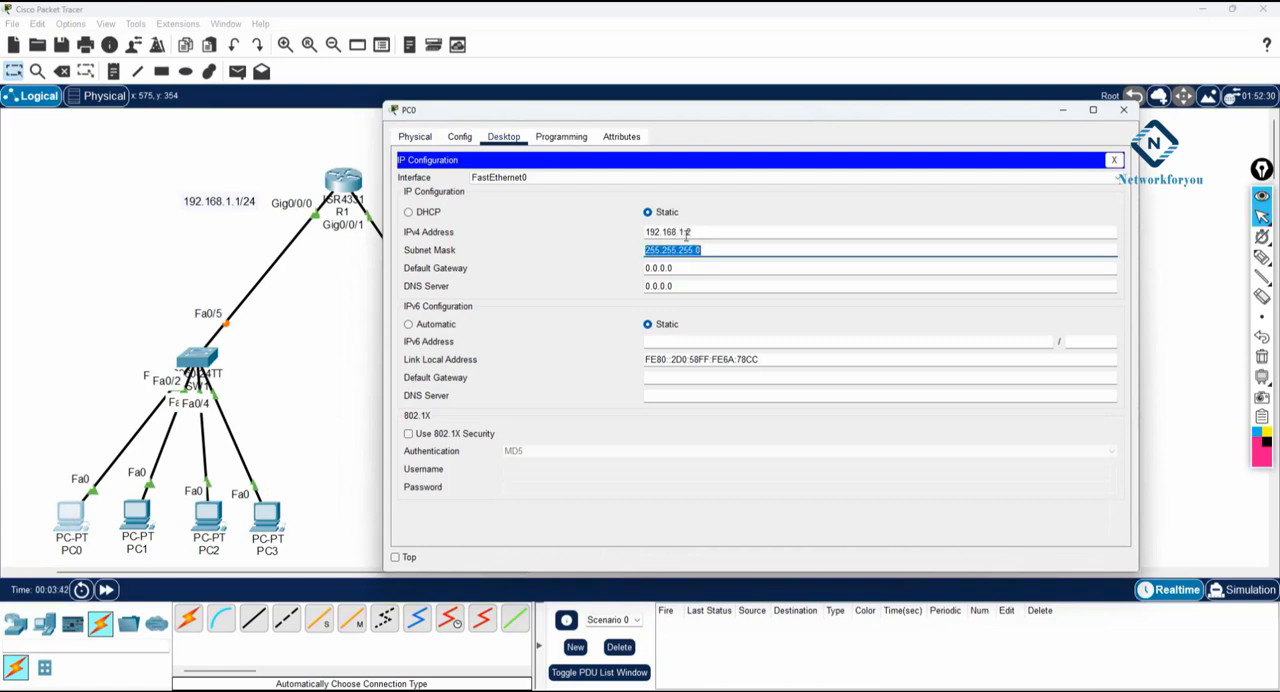
key("Tab")
type("192.16")
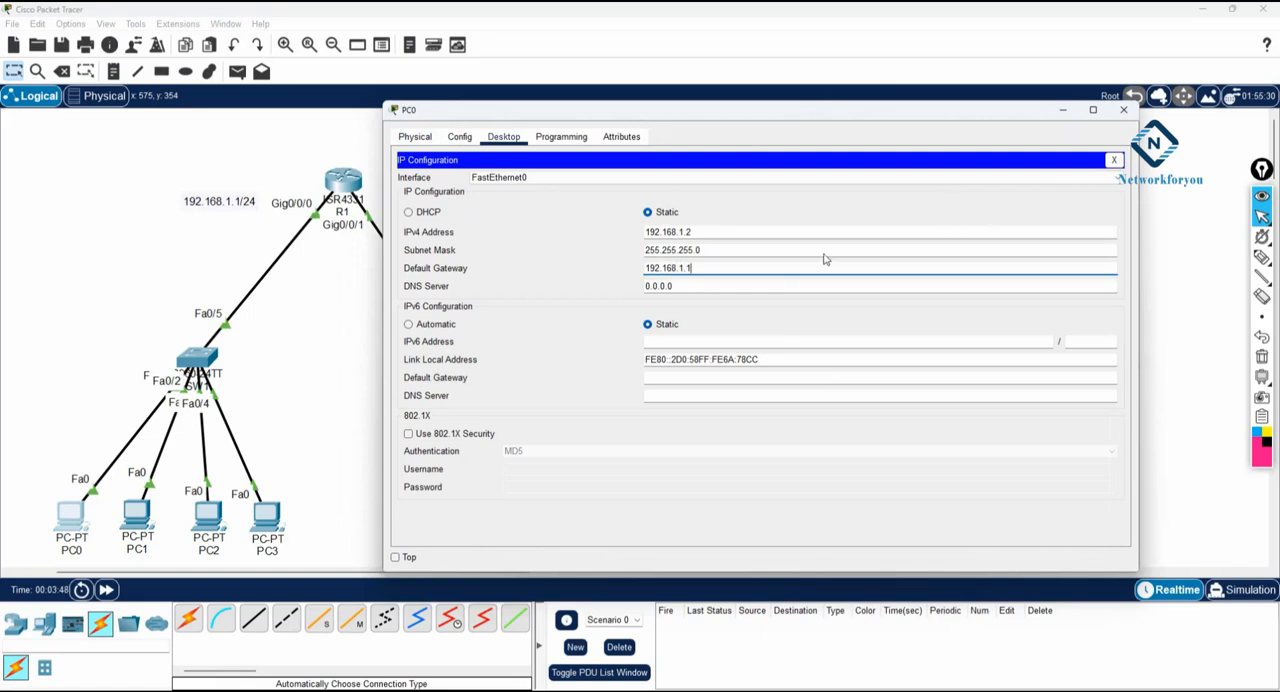
left_click(1123, 109)
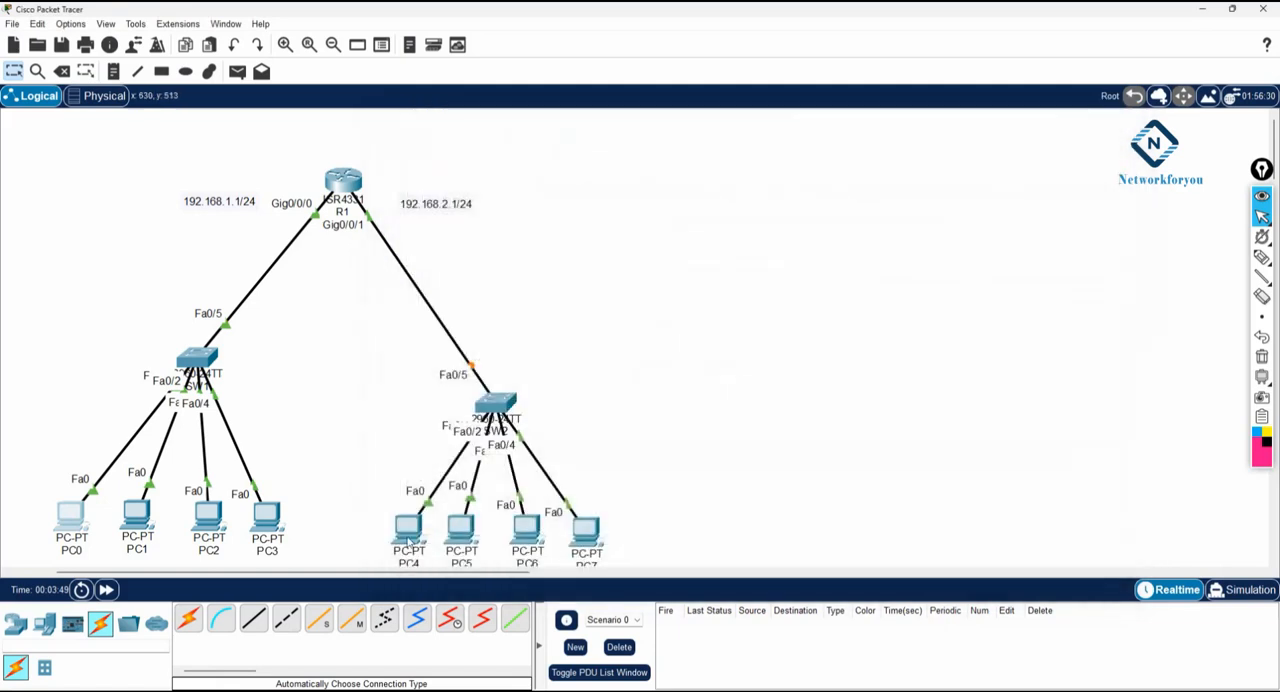
- Give PC4 the static IPv4 address 192.168.2.2, subnet mask 255.255.255.0 and default gateway 192.168.2.1
left_click(408, 528)
left_click(513, 146)
left_click(455, 185)
left_click(695, 232)
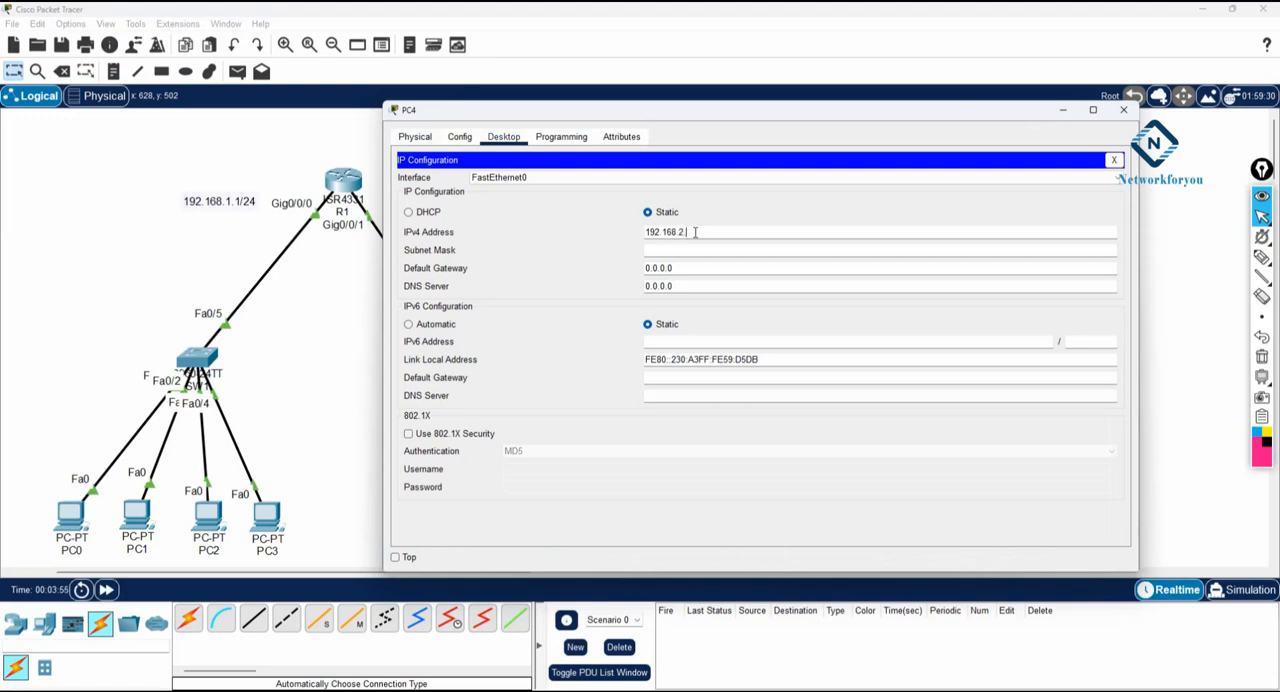
type("192.168.2.2")
key("Tab")
key("Tab")
type("19")
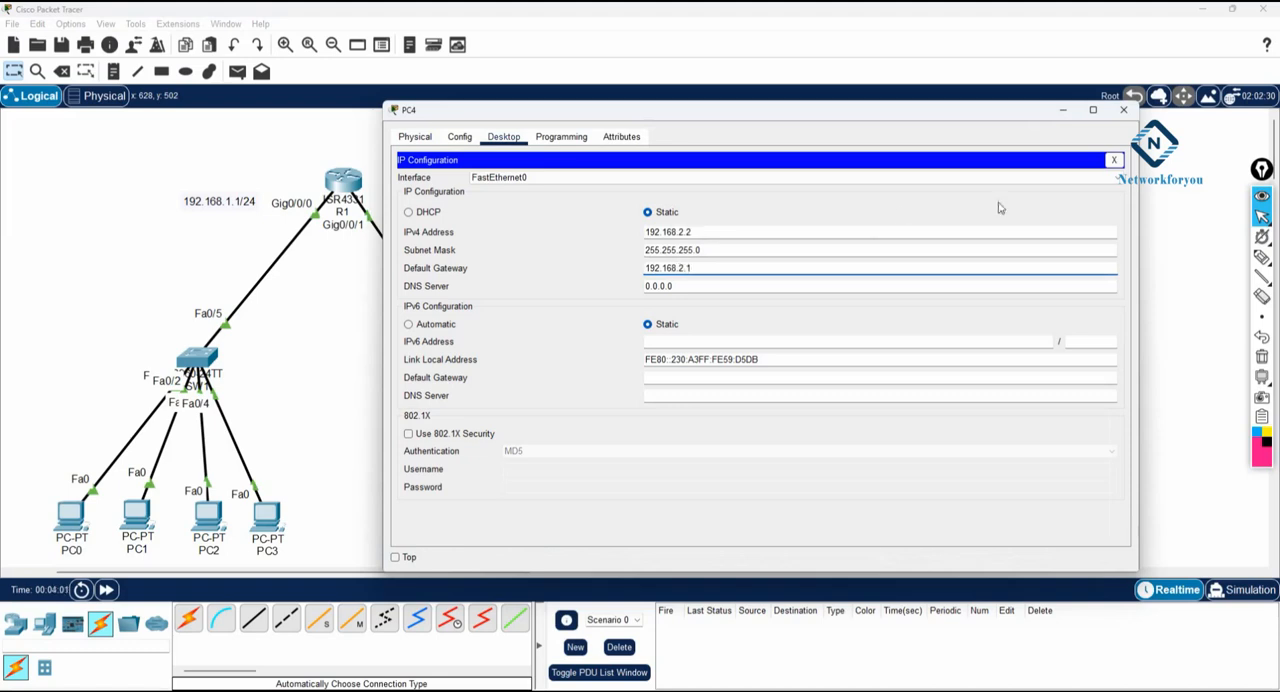
left_click(1113, 160)
- Ping 192.168.1.2 from PC4's command prompt, keeping the topology in view beside its window
left_click_drag(813, 116, 851, 108)
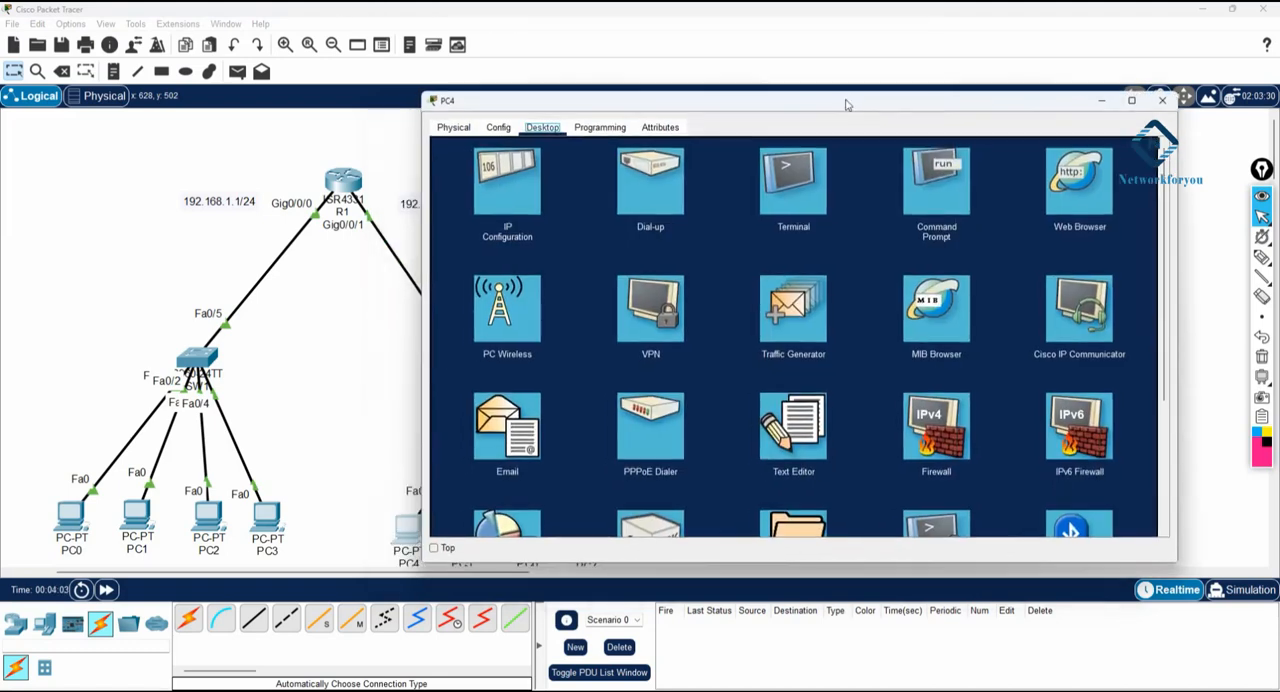
left_click(935, 182)
left_click(591, 326)
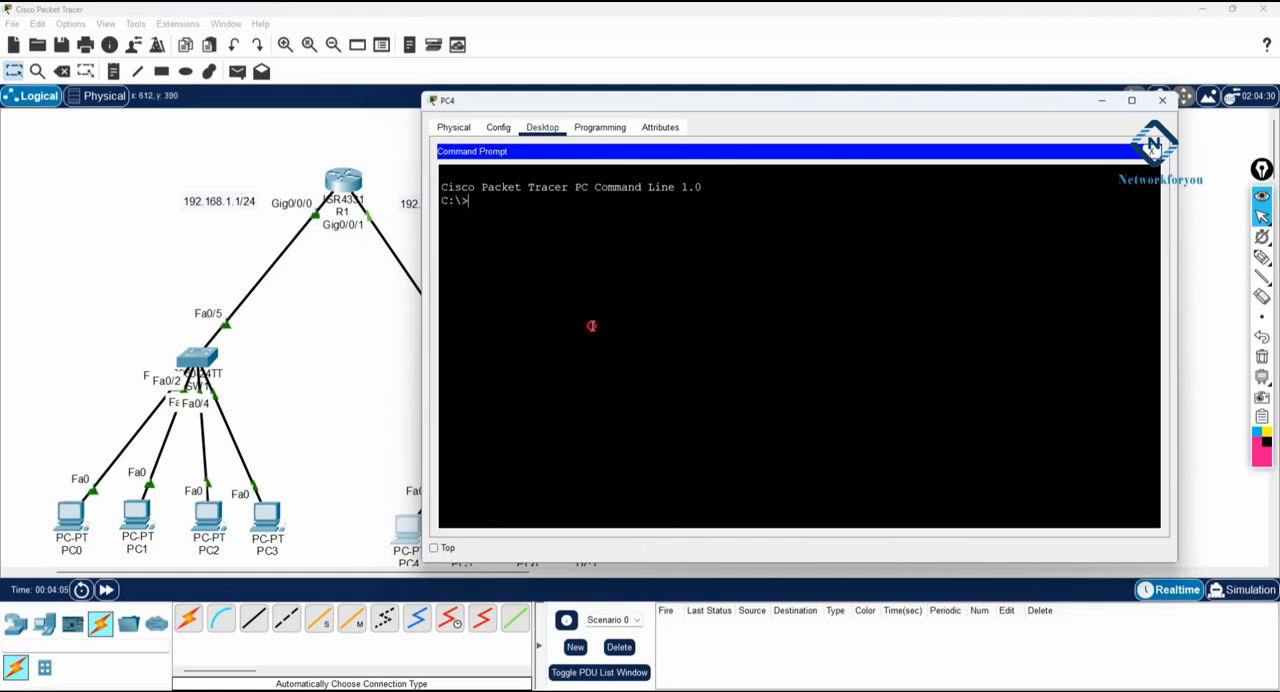
type("ping 192.168.1.2")
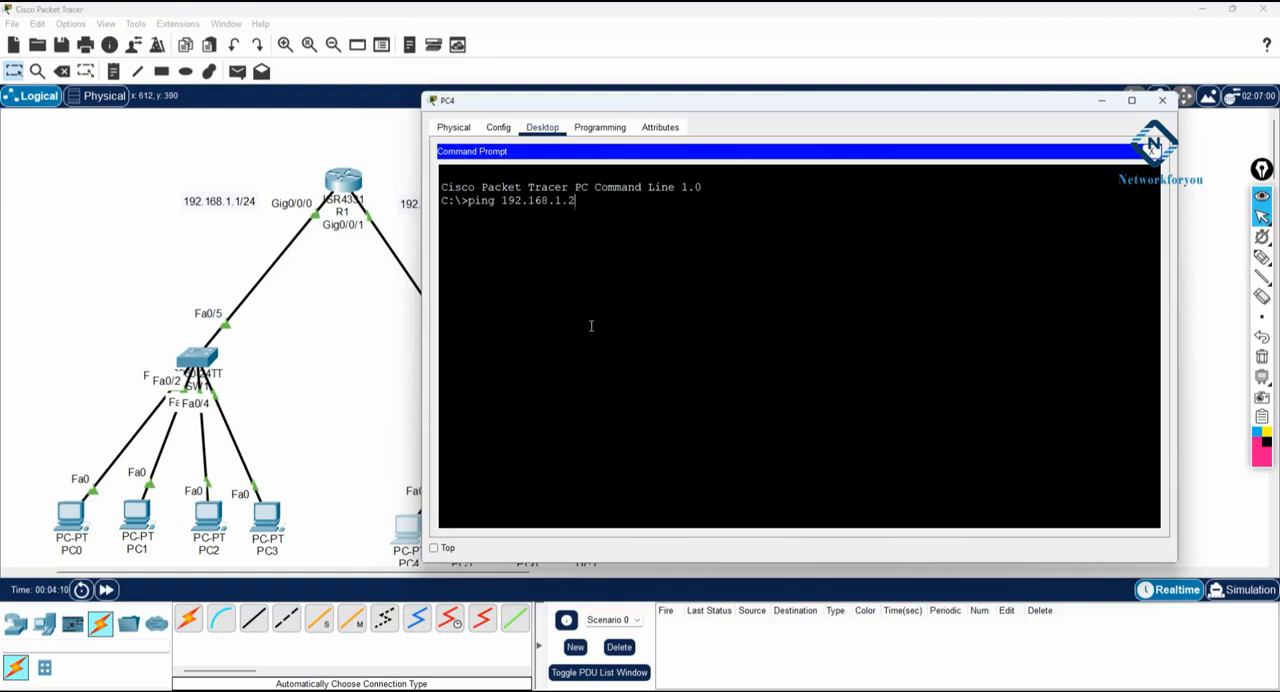
key("Return")
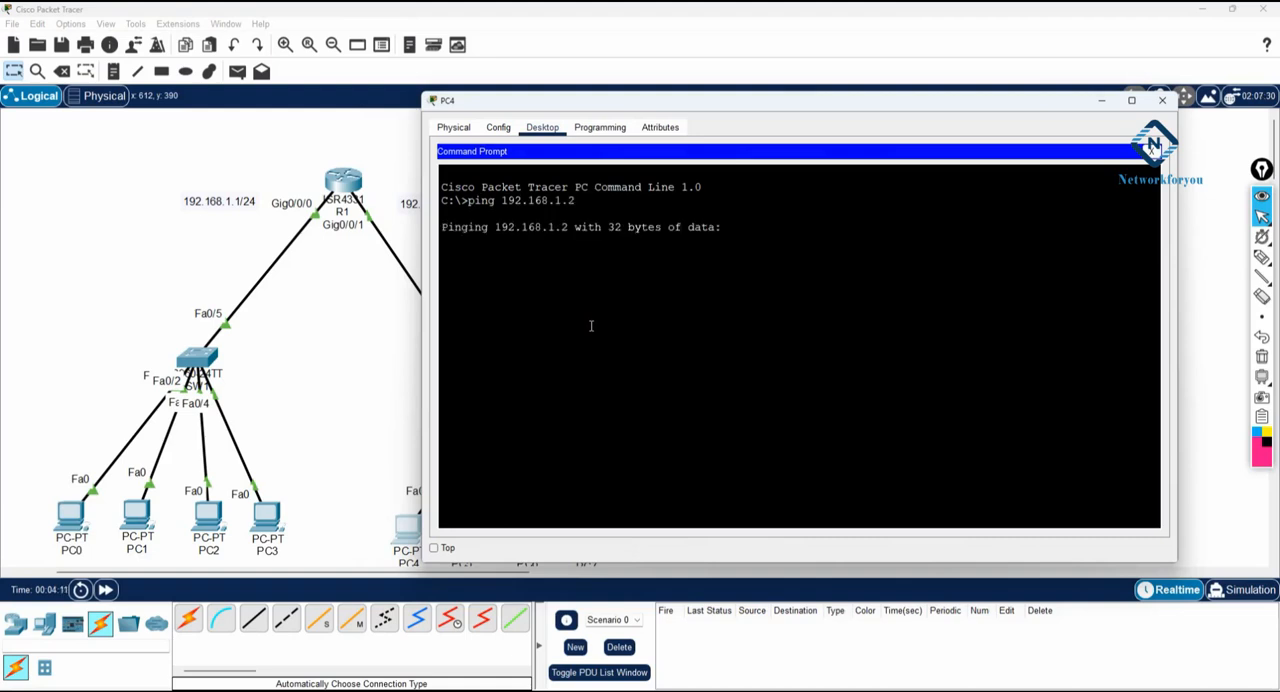
left_click_drag(606, 104, 709, 97)
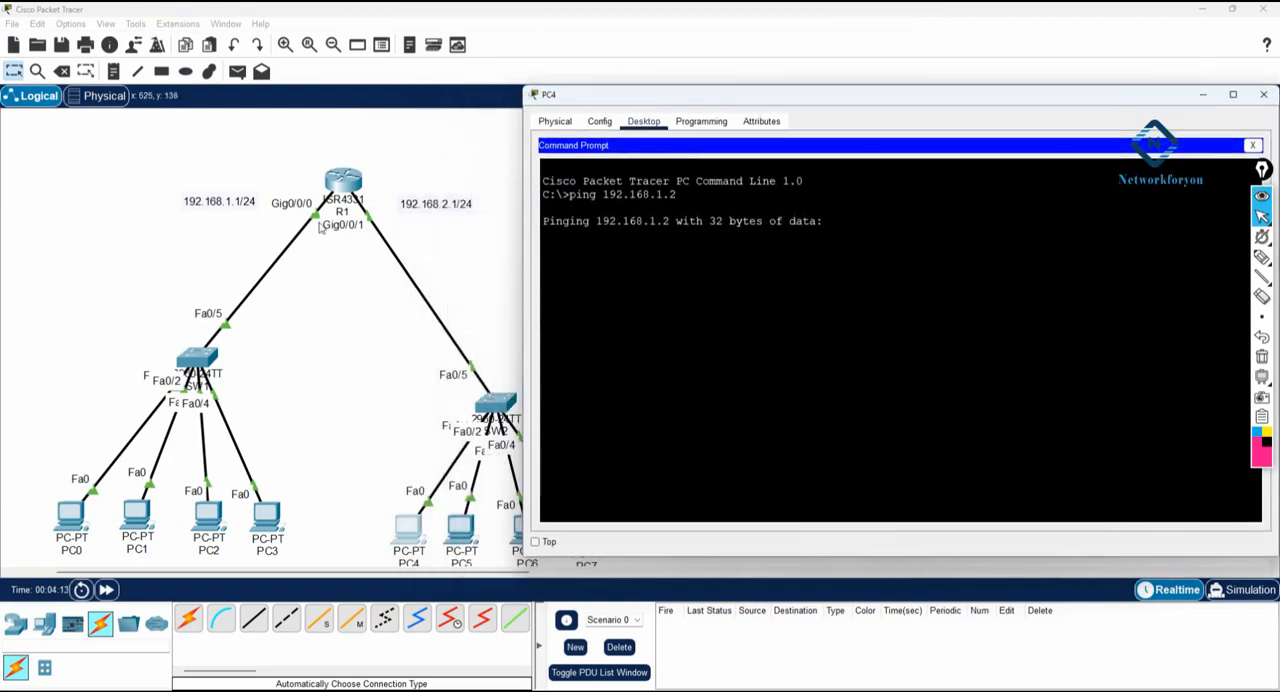
- Rename PC0's label in the topology as 192.168.1.2/24
left_click(68, 552)
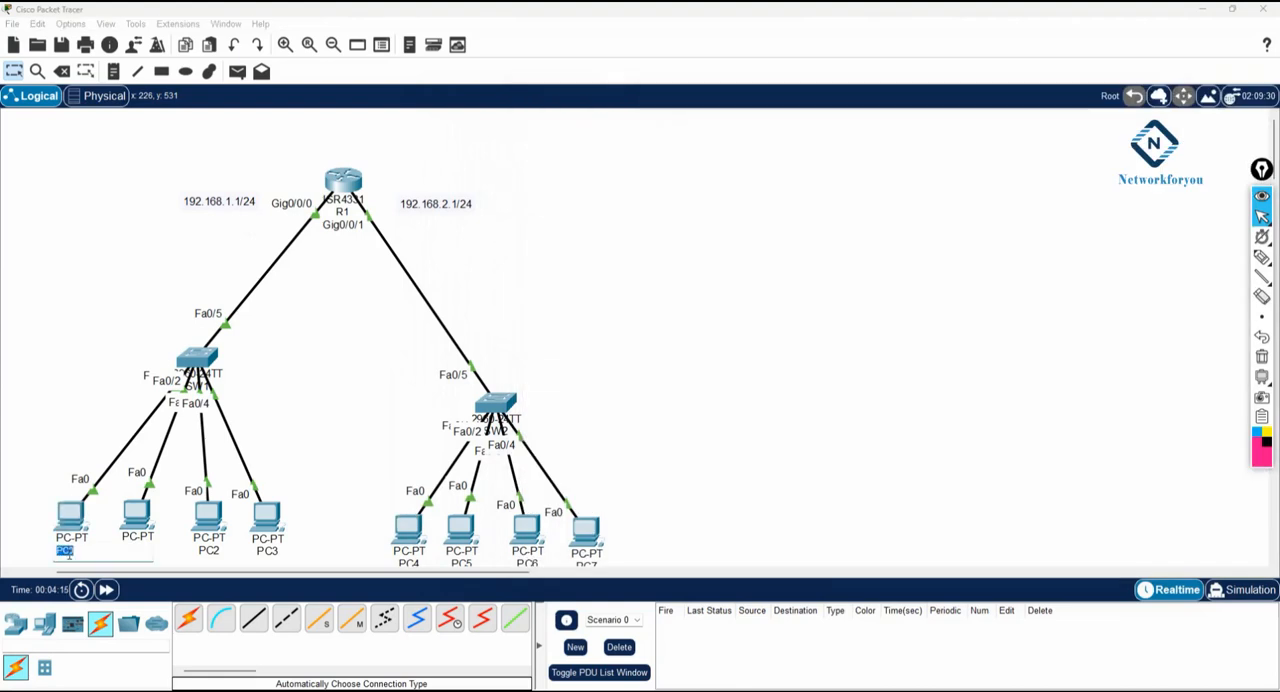
type("192.168.1.2/24")
key("Return")
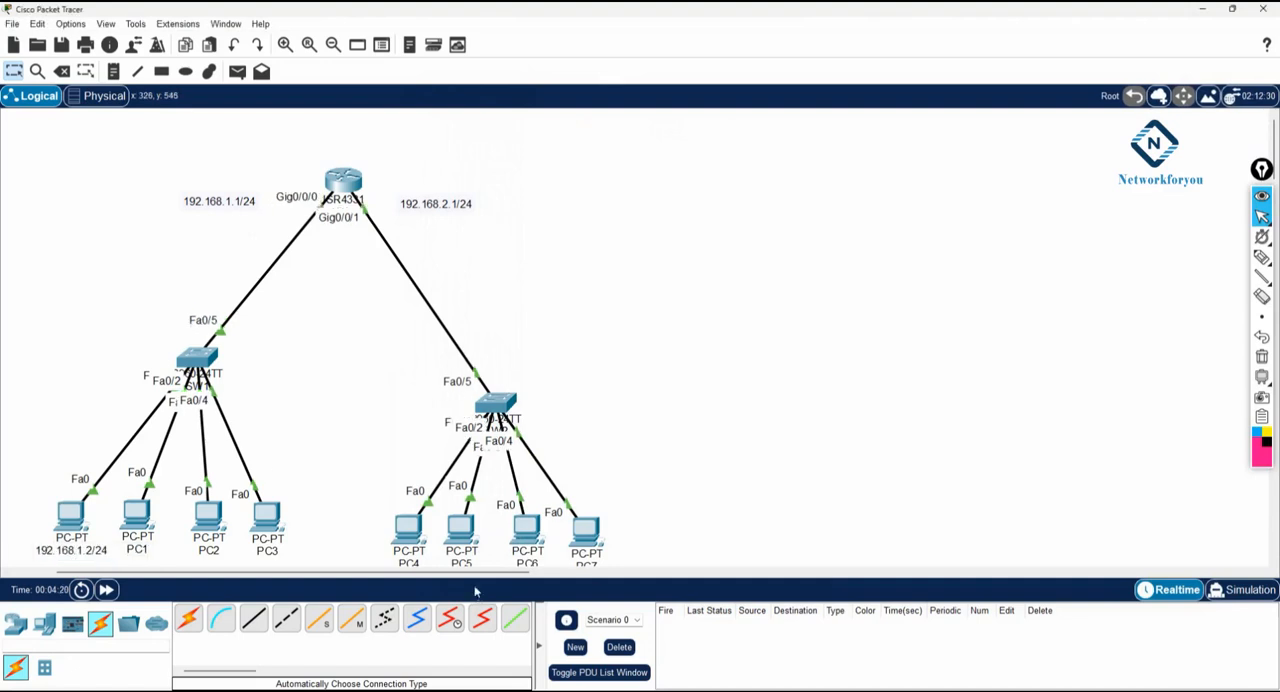
- Move PC4 slightly upward in the topology and rename its label as 192.168.2.2/24
left_click_drag(407, 535, 404, 514)
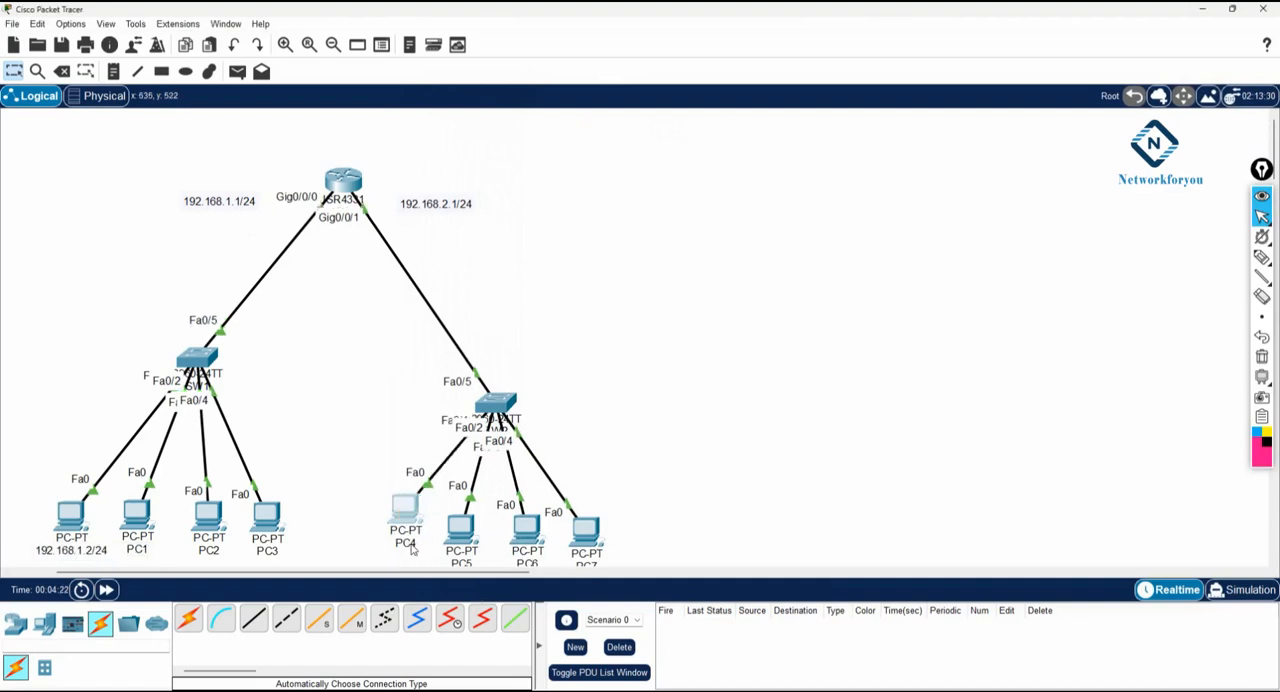
left_click(412, 546)
type("192.168.2.2/24")
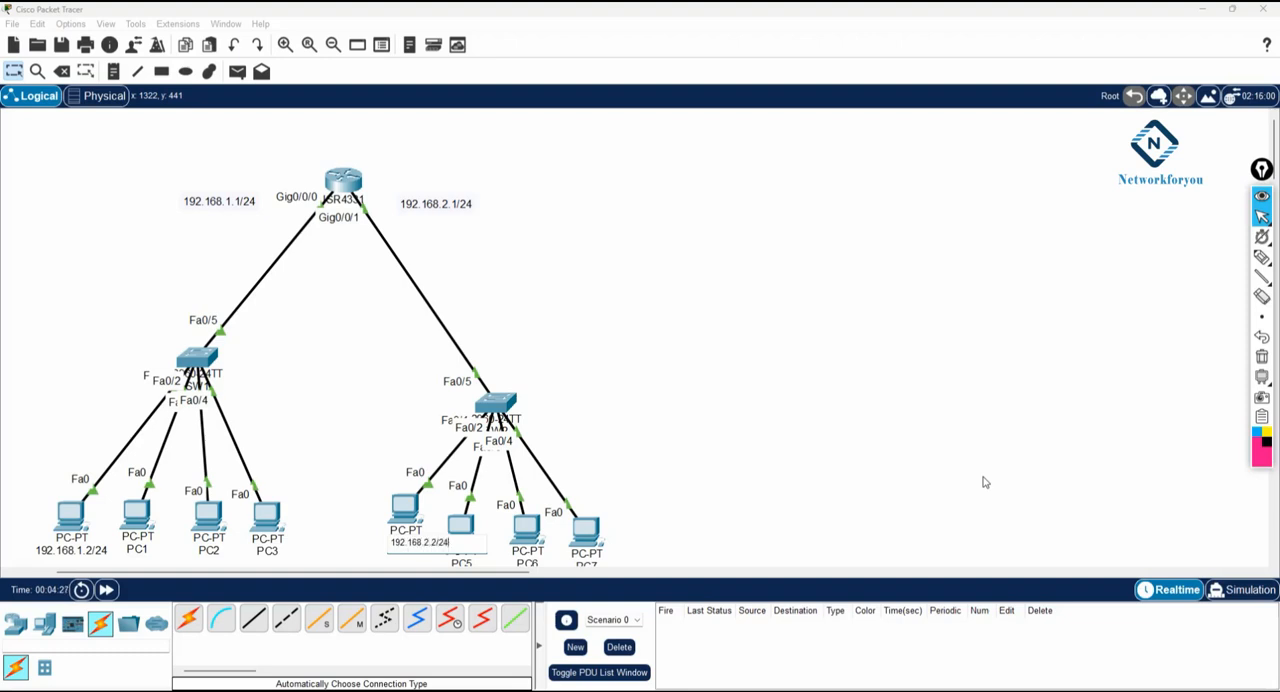
key("Return")
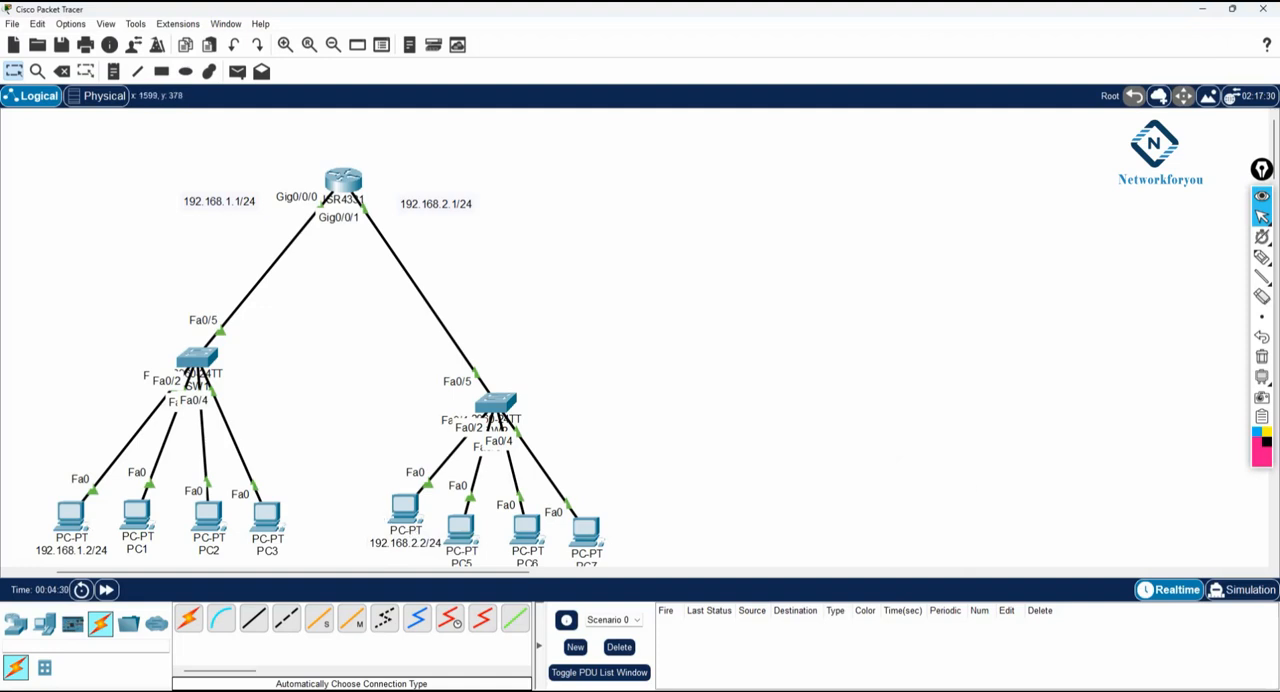
- Mark the network and host octets under both PC addresses, circle their third octets and R1 freehand, and clear the drawings
left_click(1262, 258)
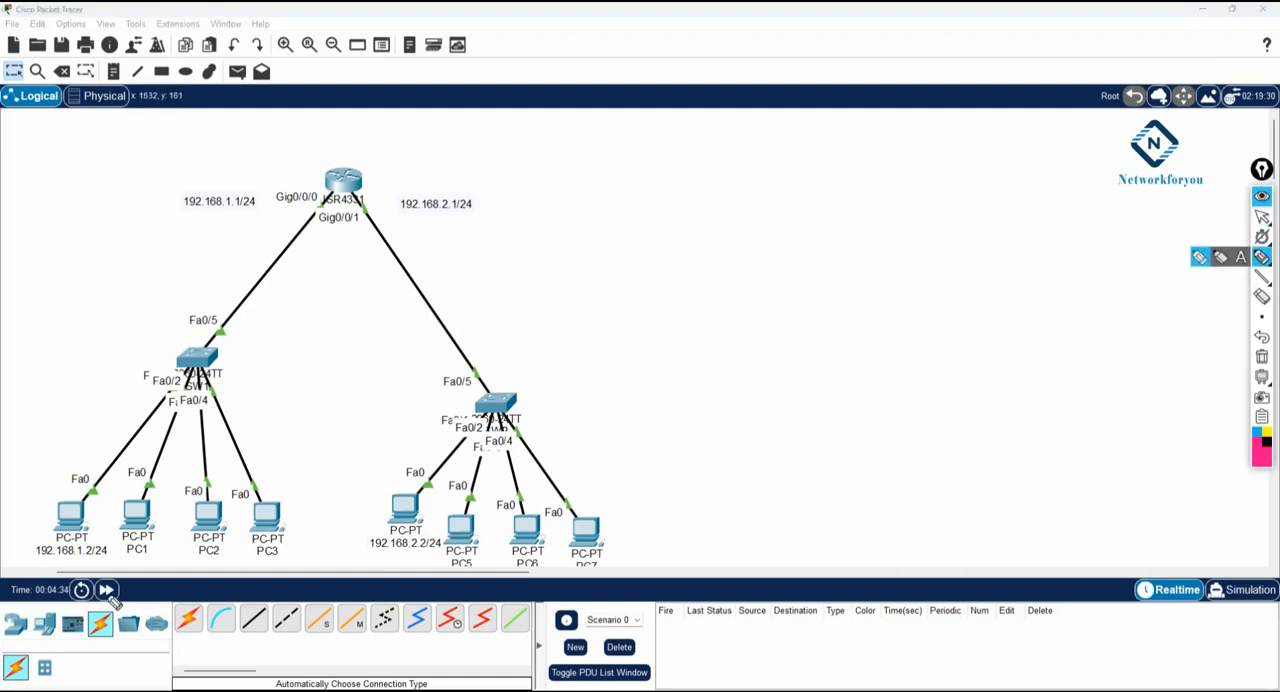
left_click_drag(44, 563, 93, 562)
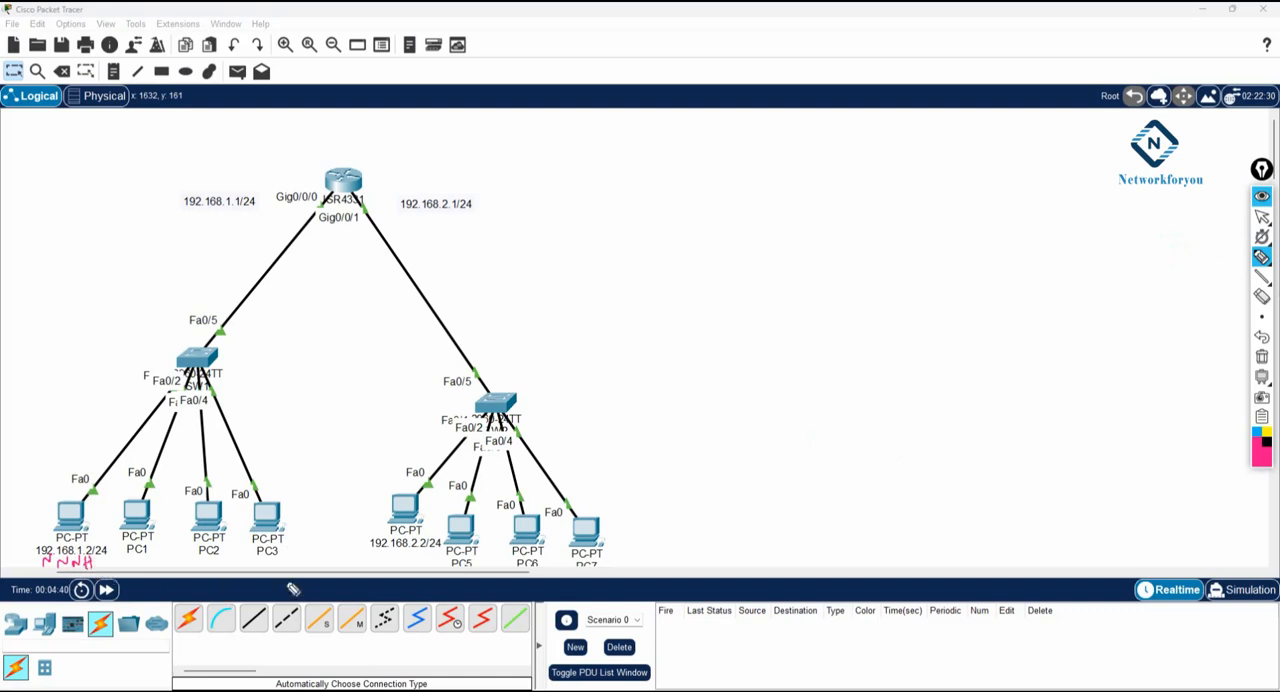
mouse_move(378, 555)
left_mouse_down()
mouse_move(414, 563)
mouse_move(429, 554)
mouse_move(421, 538)
left_mouse_up()
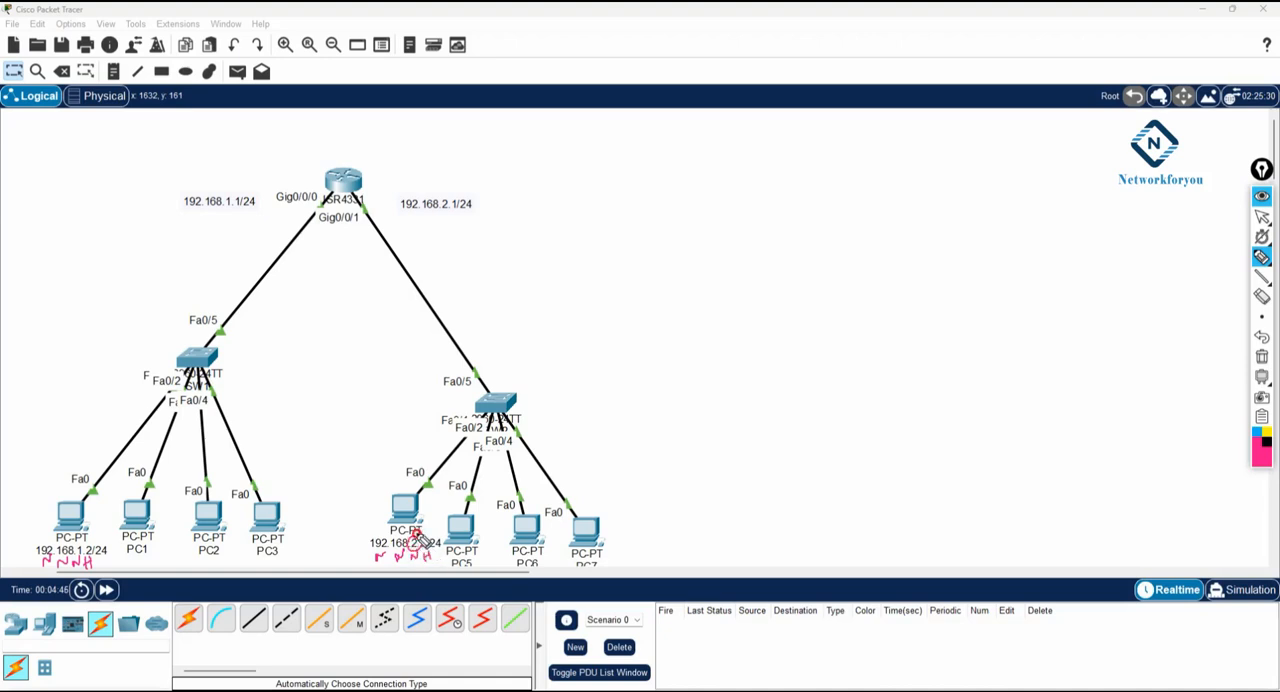
left_click_drag(85, 548, 106, 576)
mouse_move(333, 148)
left_mouse_down()
mouse_move(352, 136)
mouse_move(282, 200)
mouse_move(352, 142)
left_mouse_up()
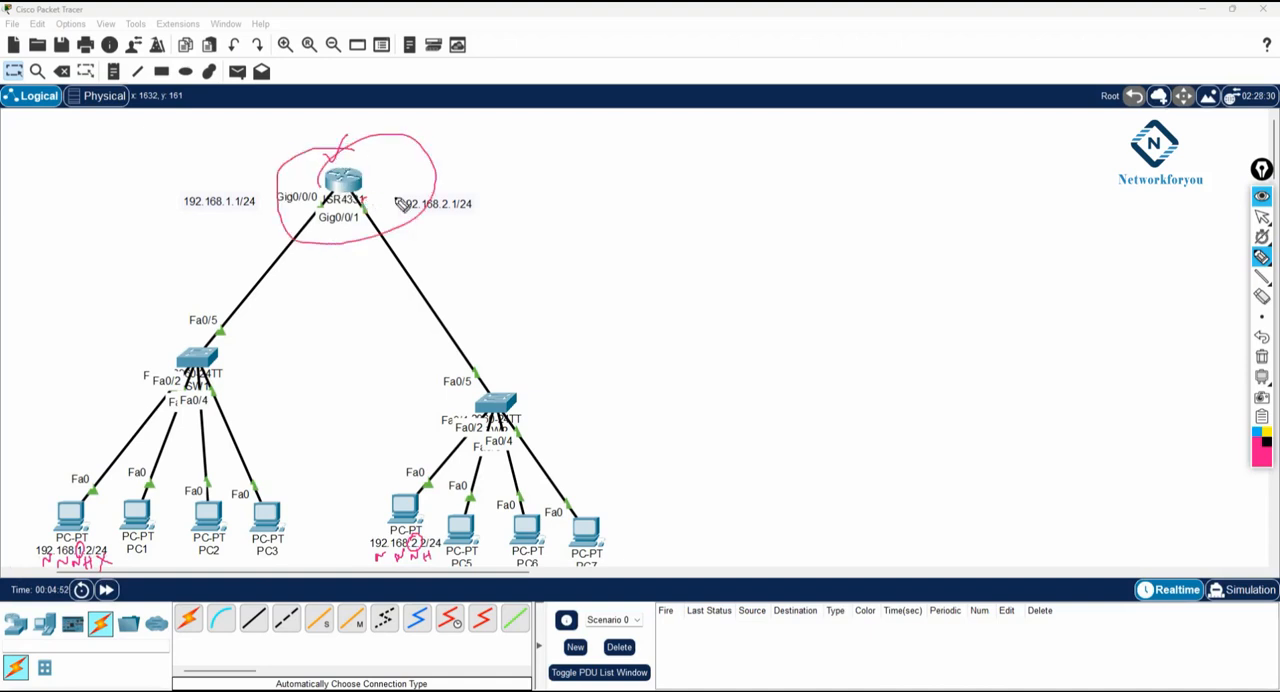
left_click(1262, 356)
left_click(1262, 217)
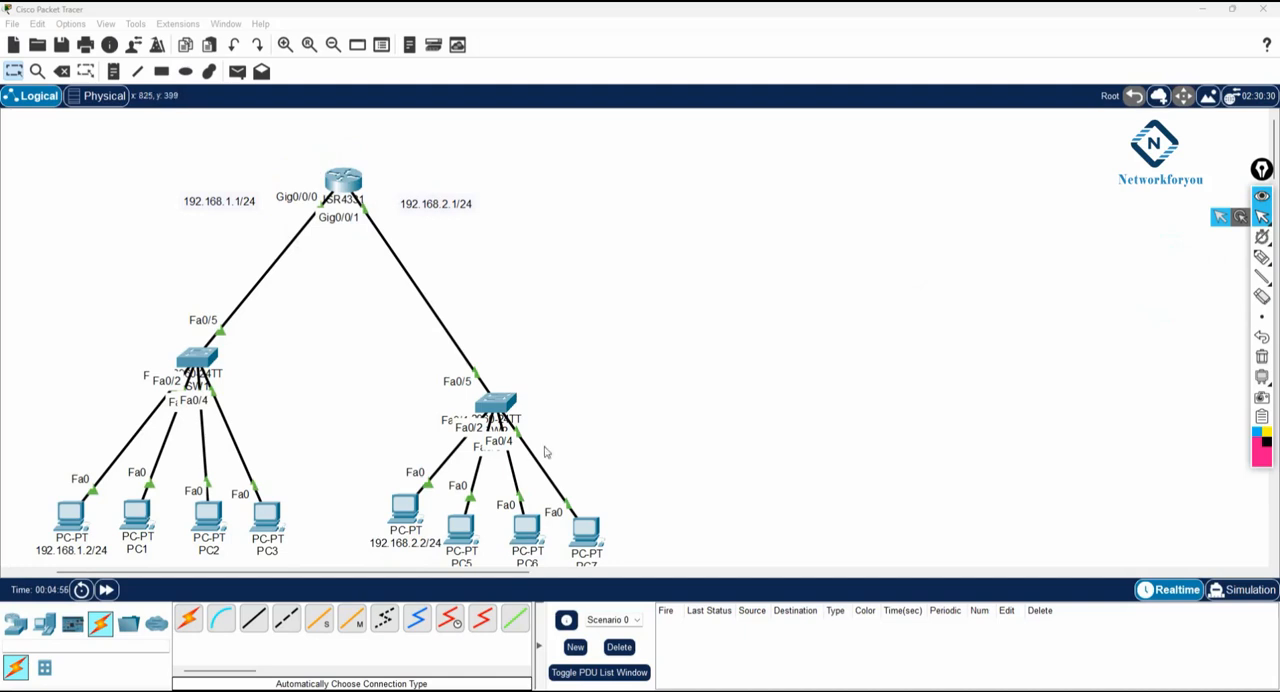
- Repeat the ping to 192.168.1.2 from the command prompt of the 192.168.2.2/24 PC, and close its window
left_click(406, 508)
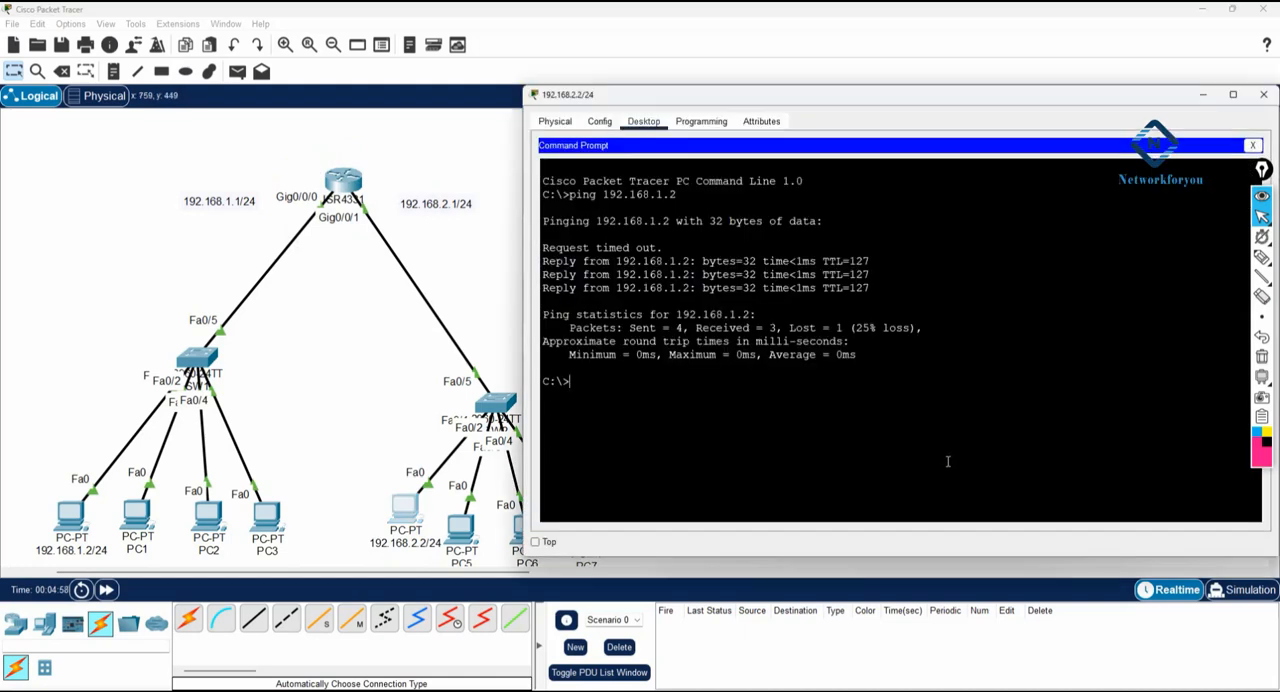
key("Up")
key("Return")
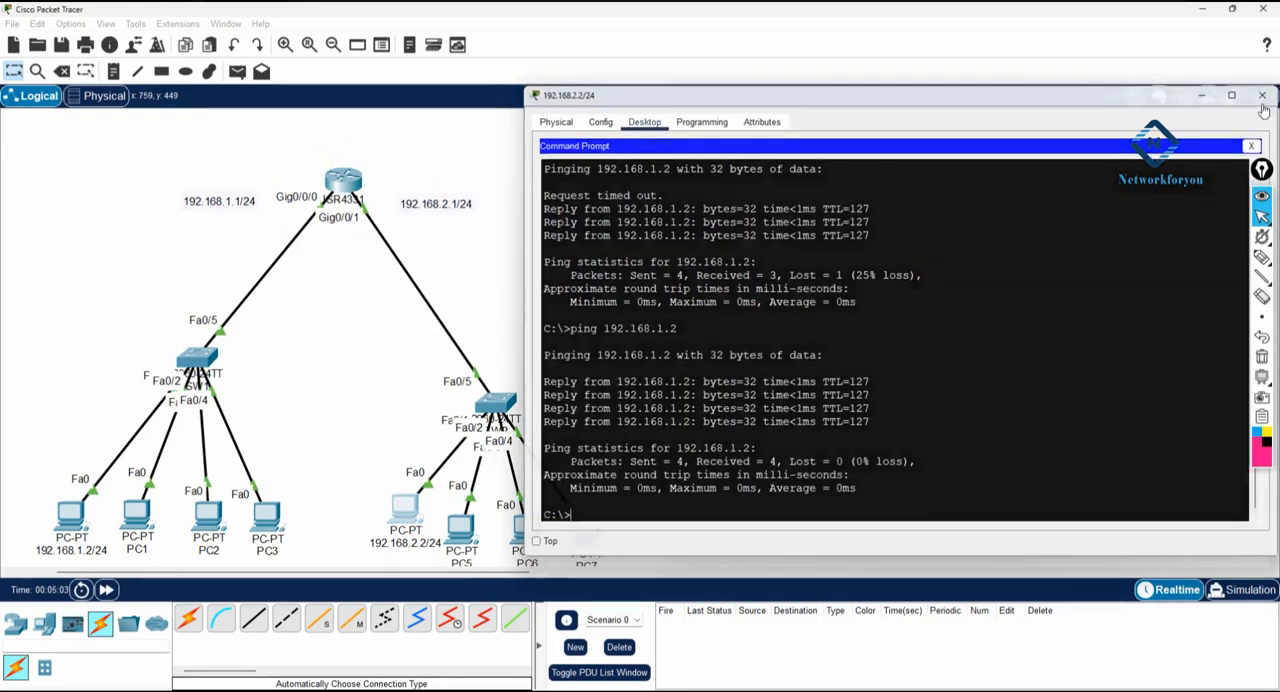
left_click(1262, 95)
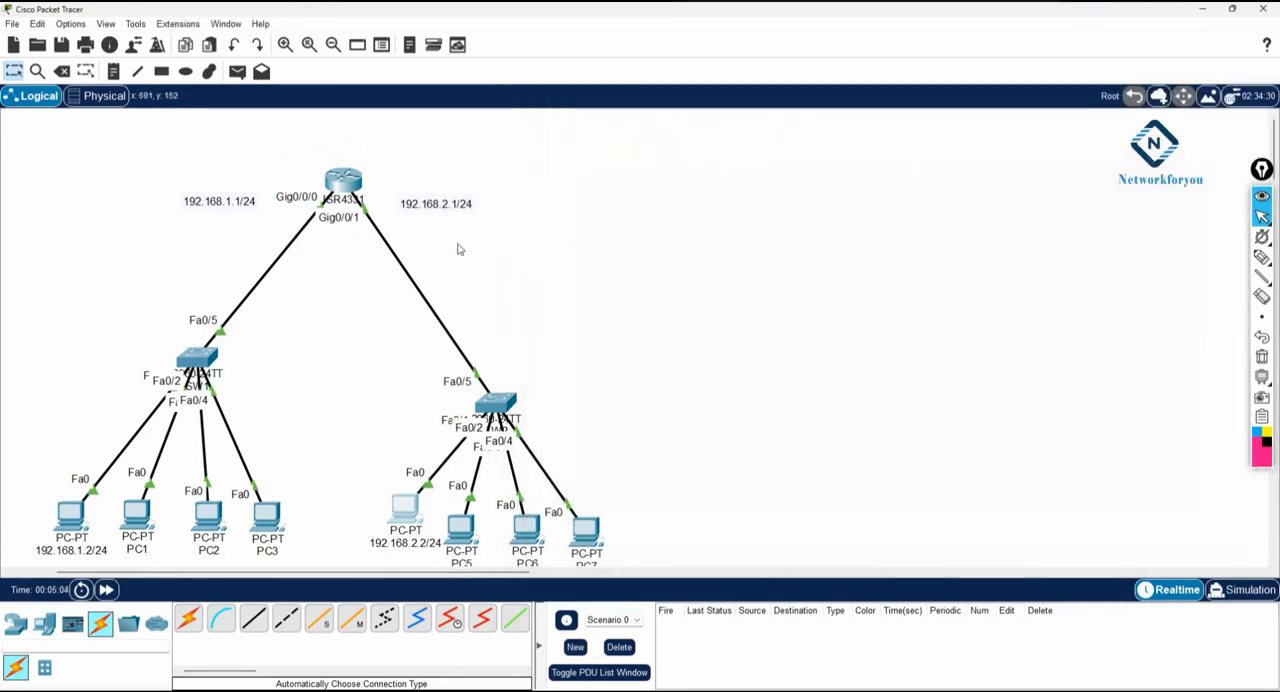
- Leave interface configuration on R1 and create a DHCP pool named 192.168.1.1 with ip dhcp pool
left_click(335, 178)
left_click(906, 237)
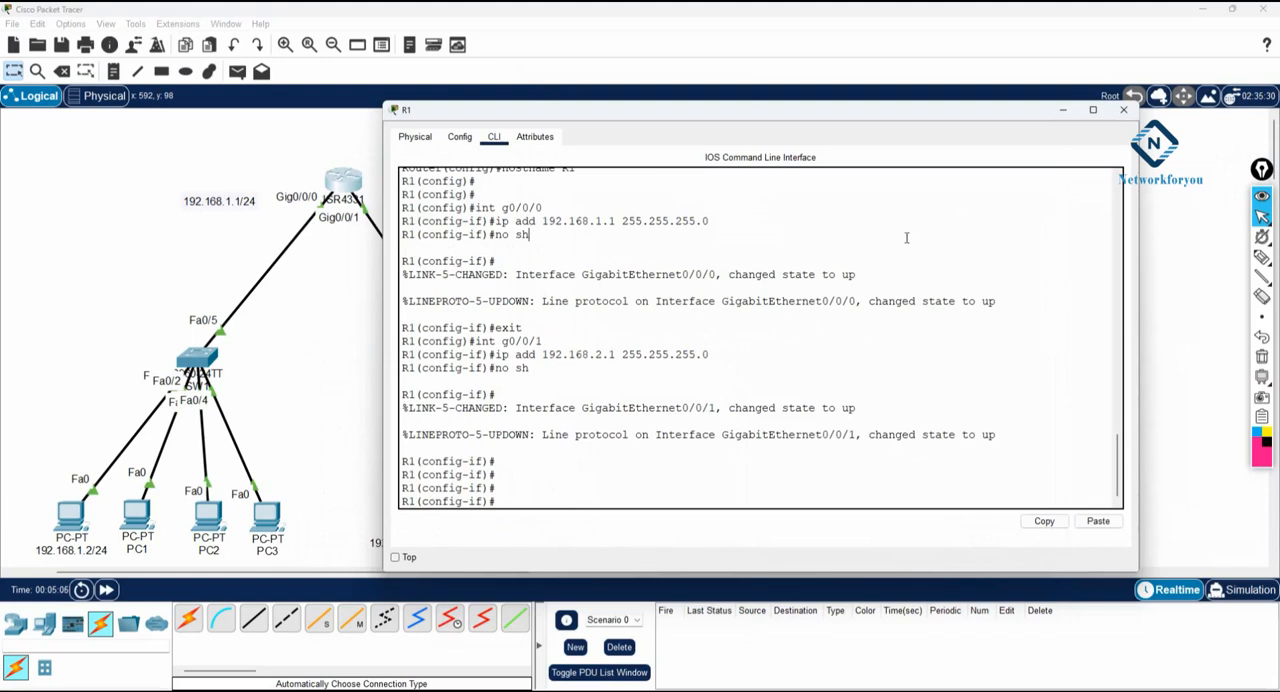
type("exit")
key("Return")
type("i")
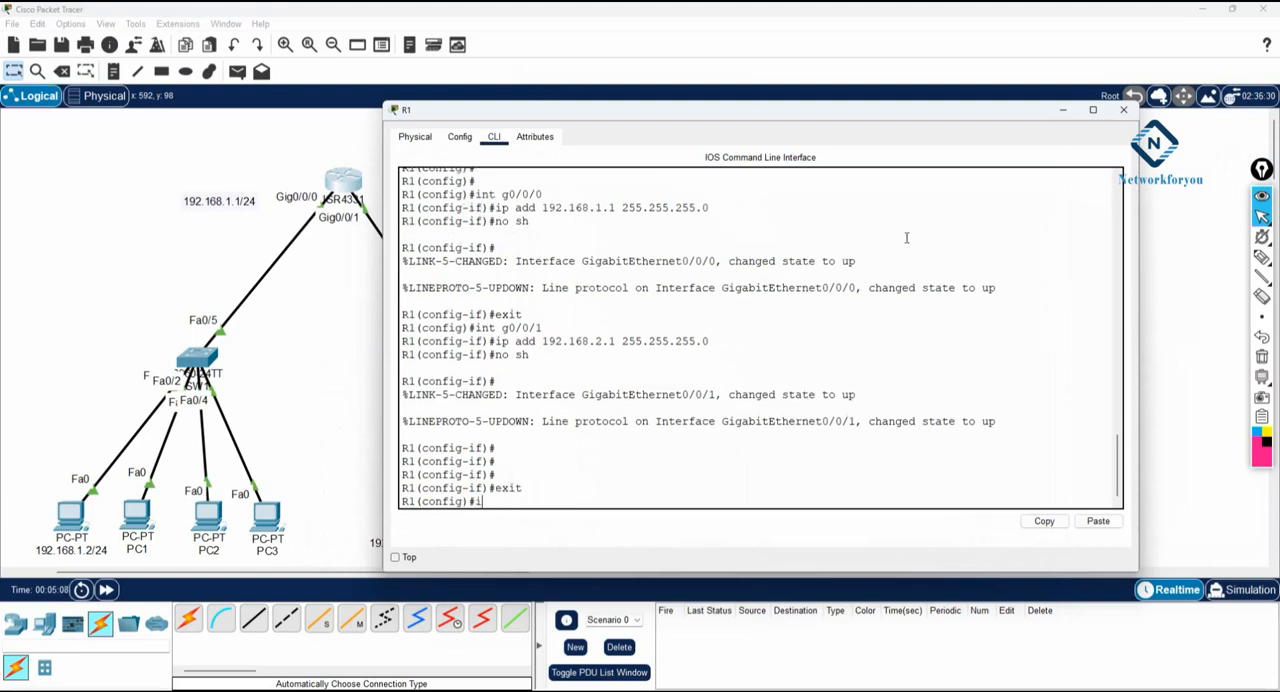
type("p dhcp")
key("Tab")
type("poo")
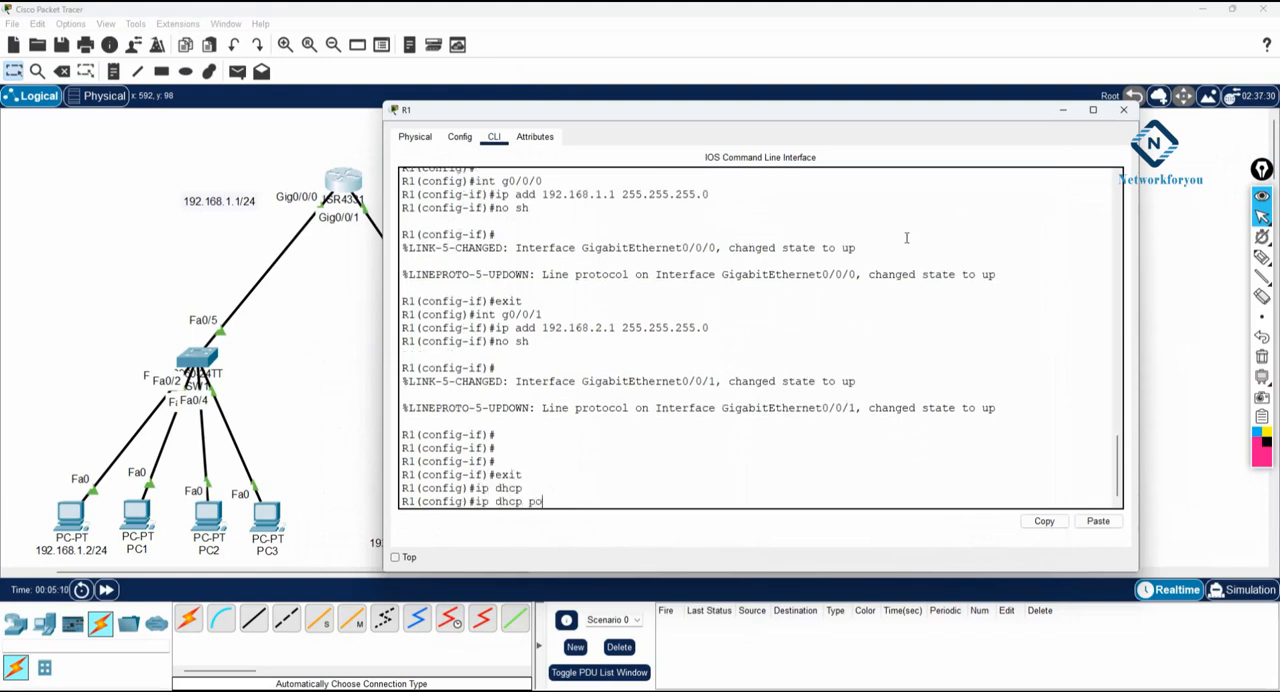
key("Tab")
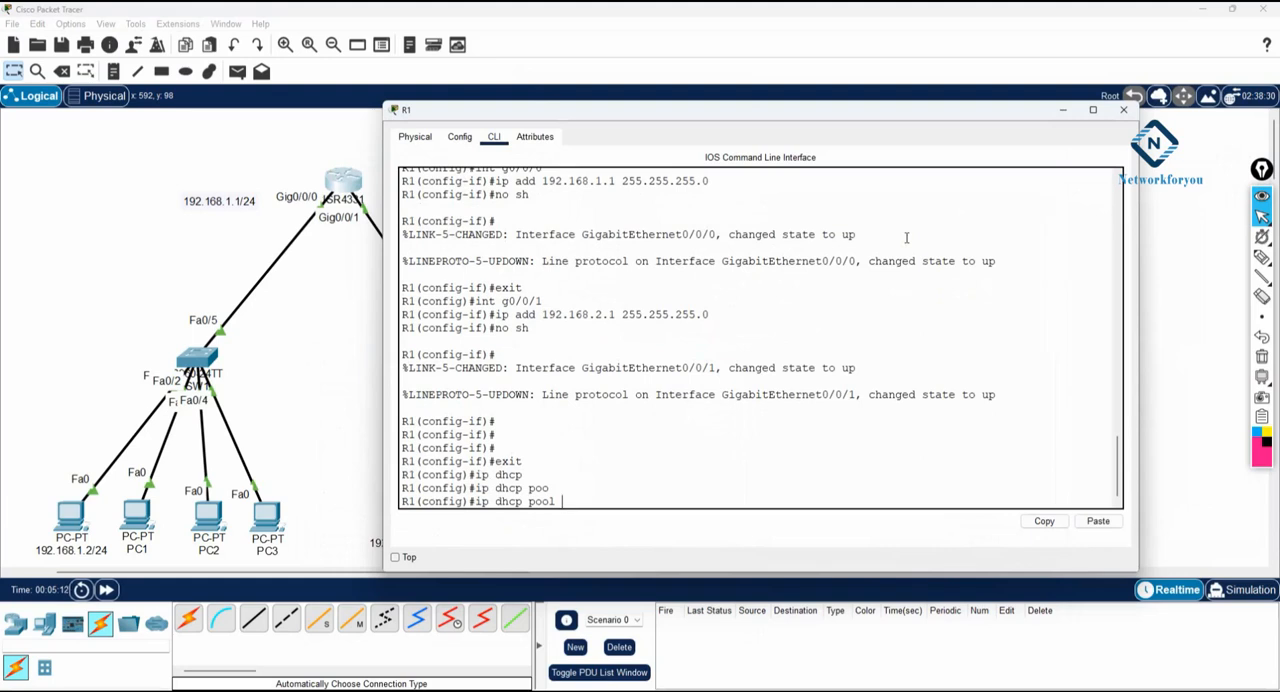
type("192.168.1.1")
key("Return")
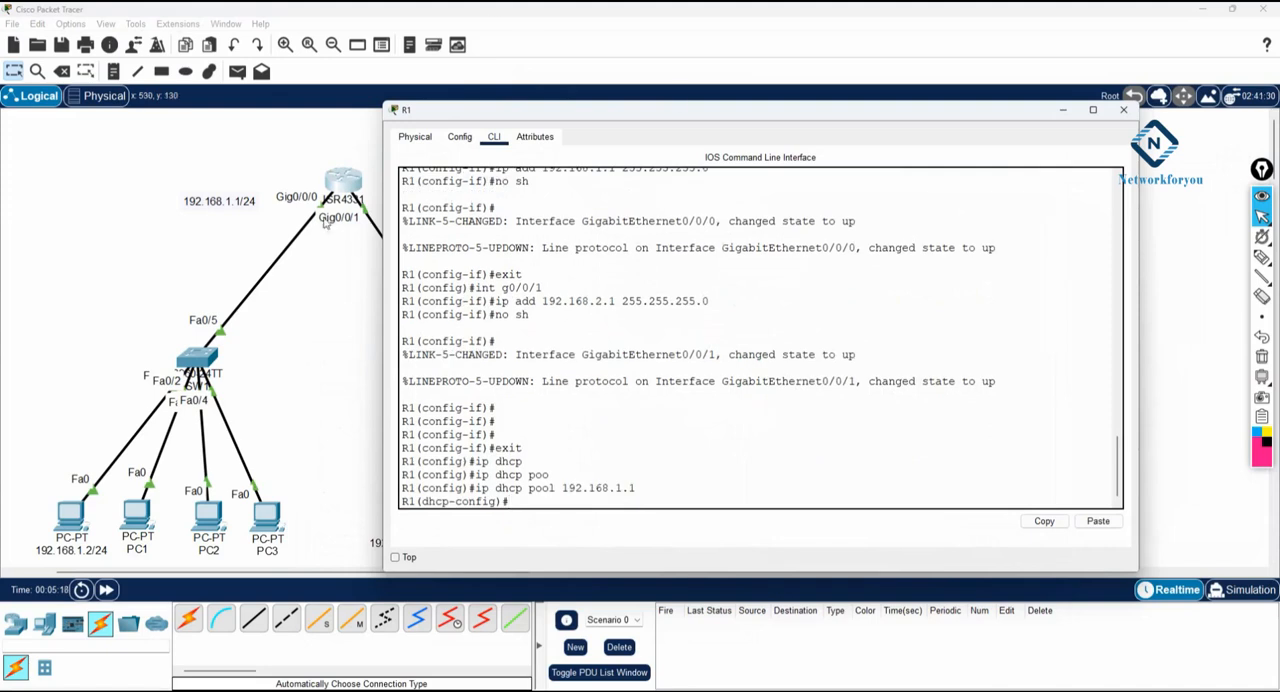
- Assign the network 192.168.1.0 with mask 255.255.255.0 to the DHCP pool 192.168.1.1 on R1
type("net")
key("Tab")
type("192.168.")
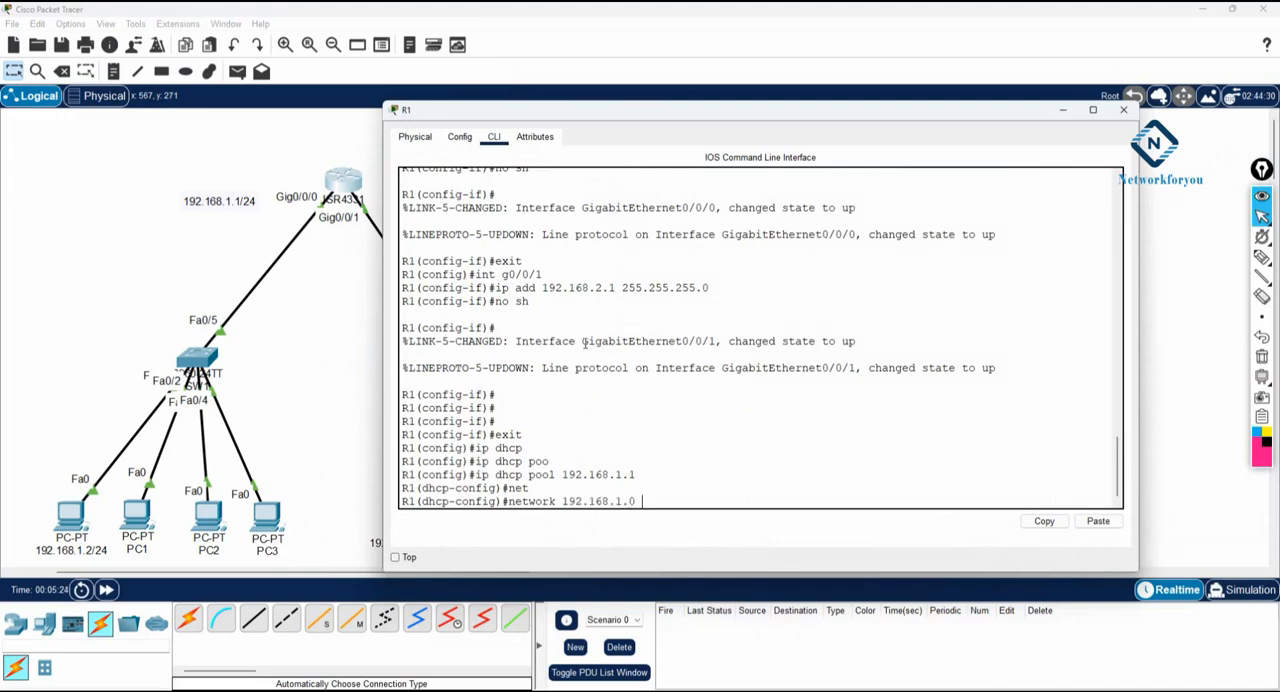
type("1.0 255.255.255.0")
key("Return")
- Set the default router of the DHCP pool 192.168.1.1 to 192.168.1.1
type("de")
key("Tab")
type("192.168.1.")
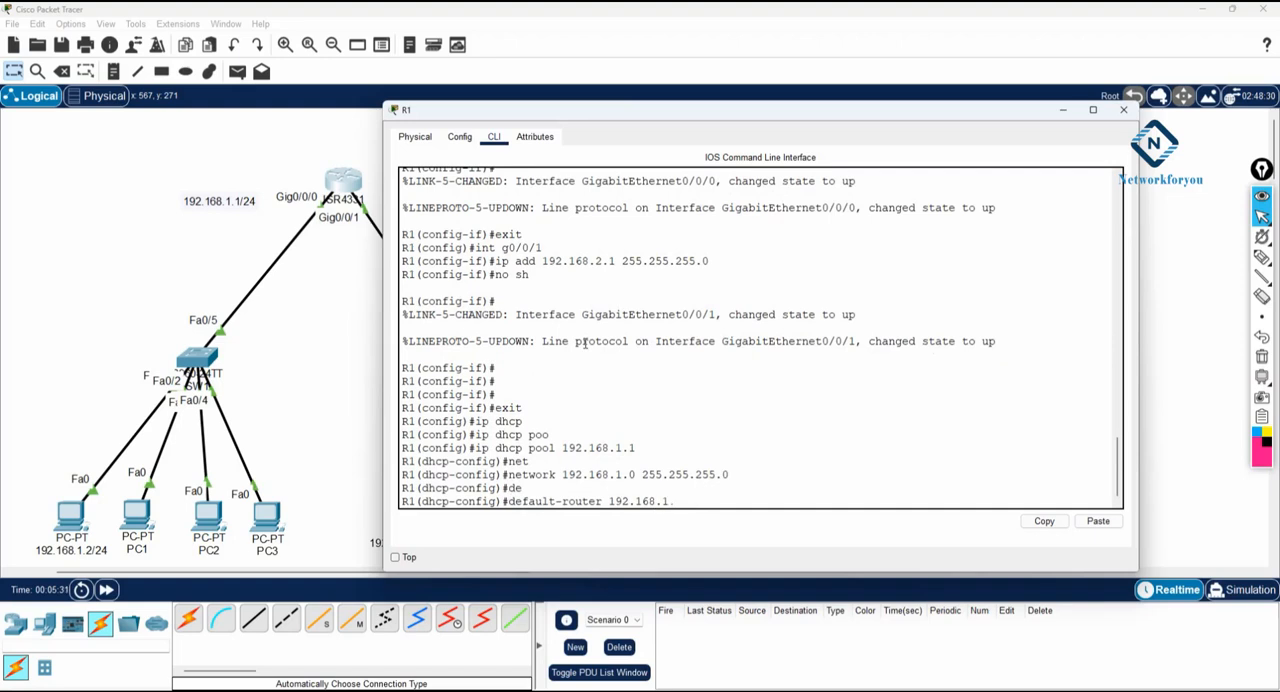
type("1")
key("Return")
- Set the DNS server of the DHCP pool 192.168.1.1 to 8.8.8.8 and exit DHCP configuration
type("dns")
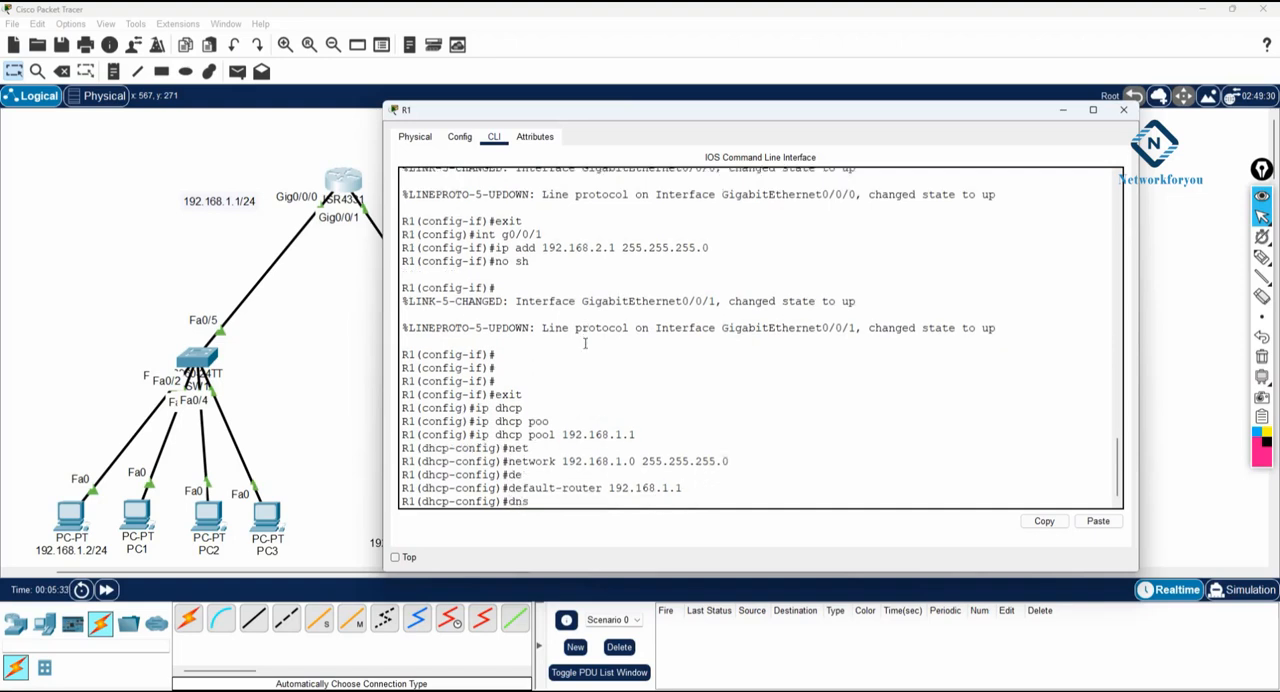
key("Tab")
type("8.8.8.8")
key("Return")
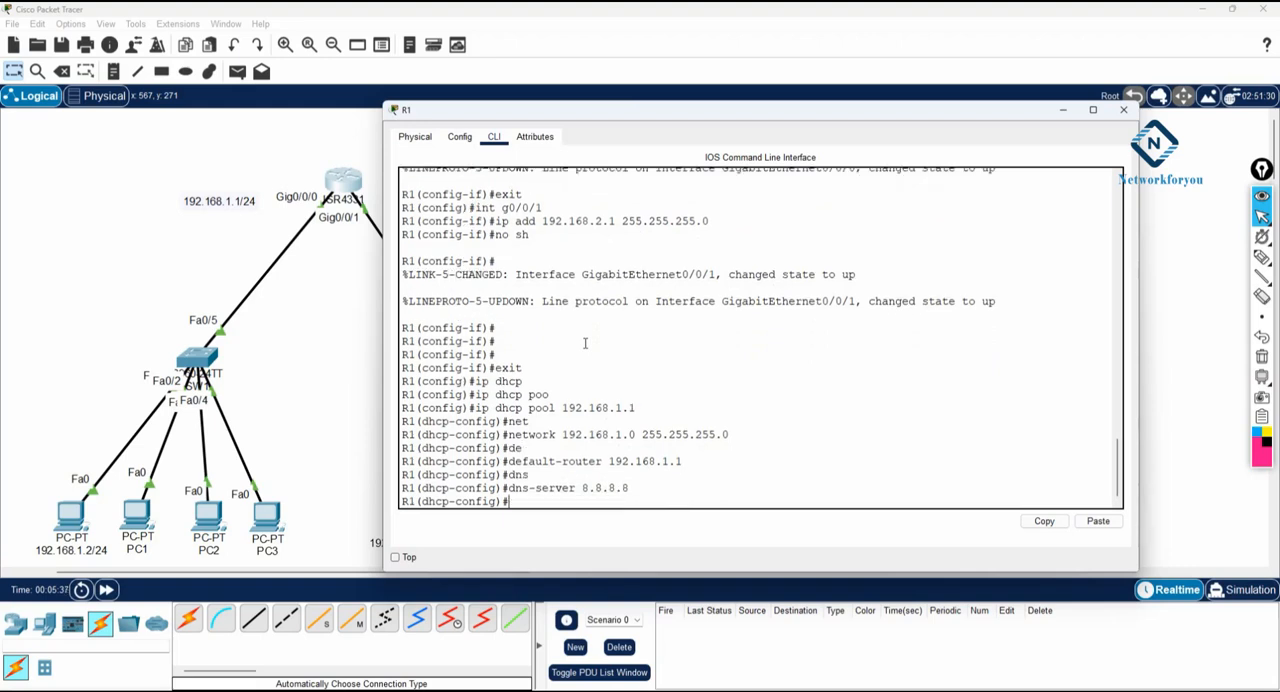
type("exit")
key("Return")
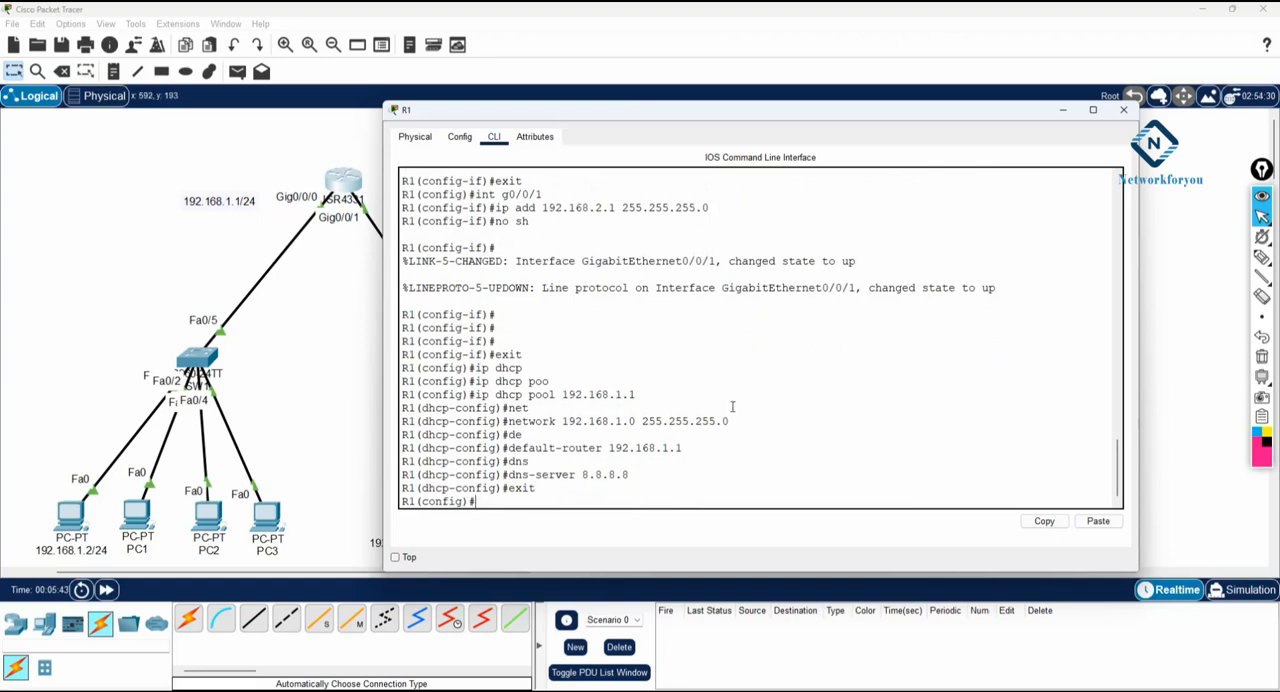
- Exclude the addresses 192.168.1.1 through 192.168.1.100 from DHCP on R1 with ip dhcp excluded-address
type("ip dh")
key("Tab")
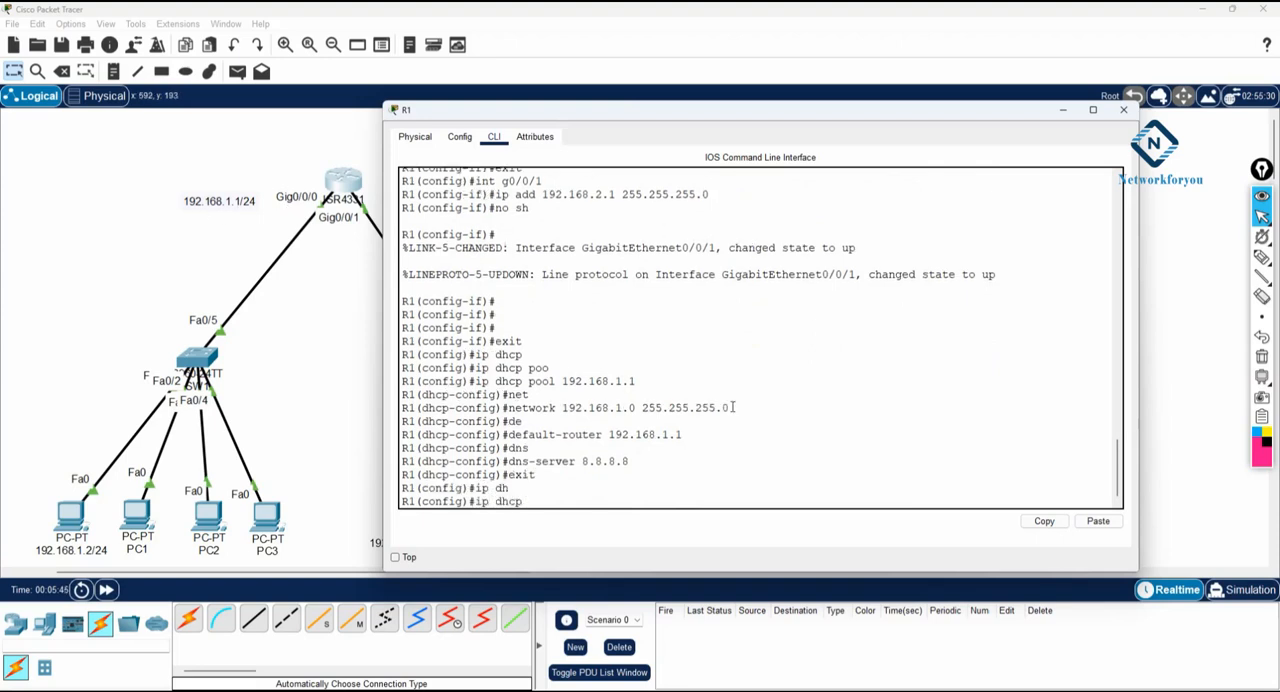
type("ex")
key("Tab")
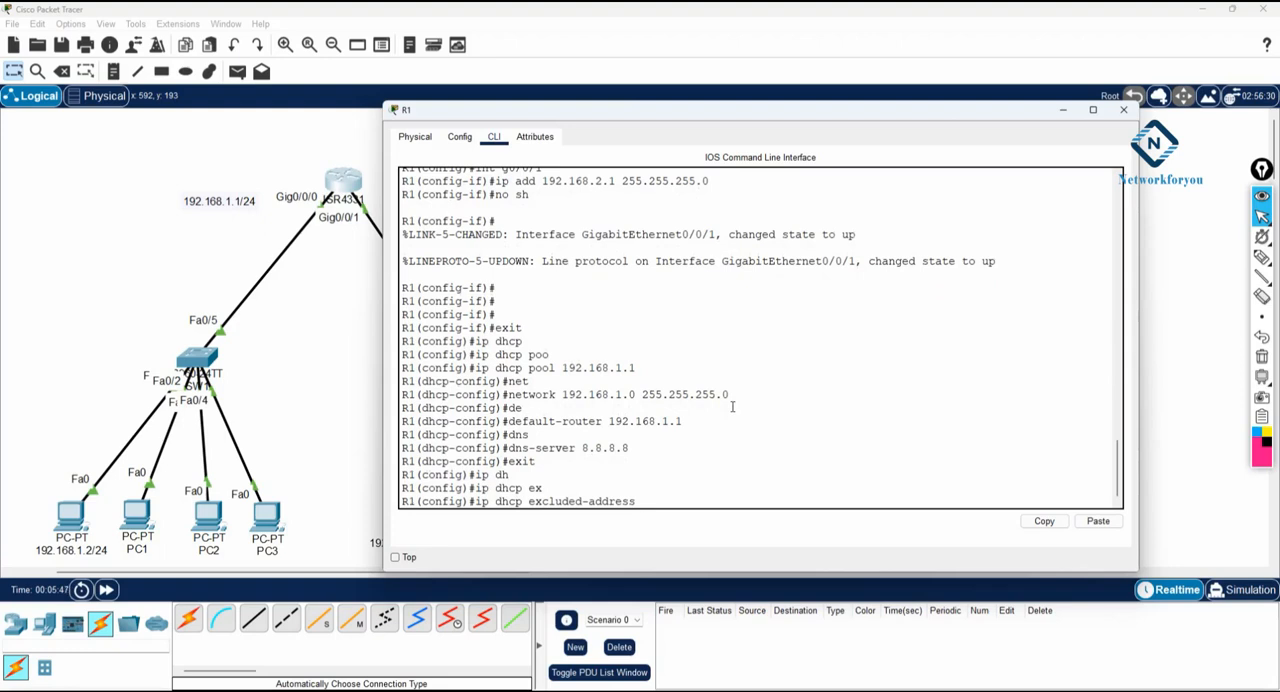
type("192.168.1.1 192.168.1.1")
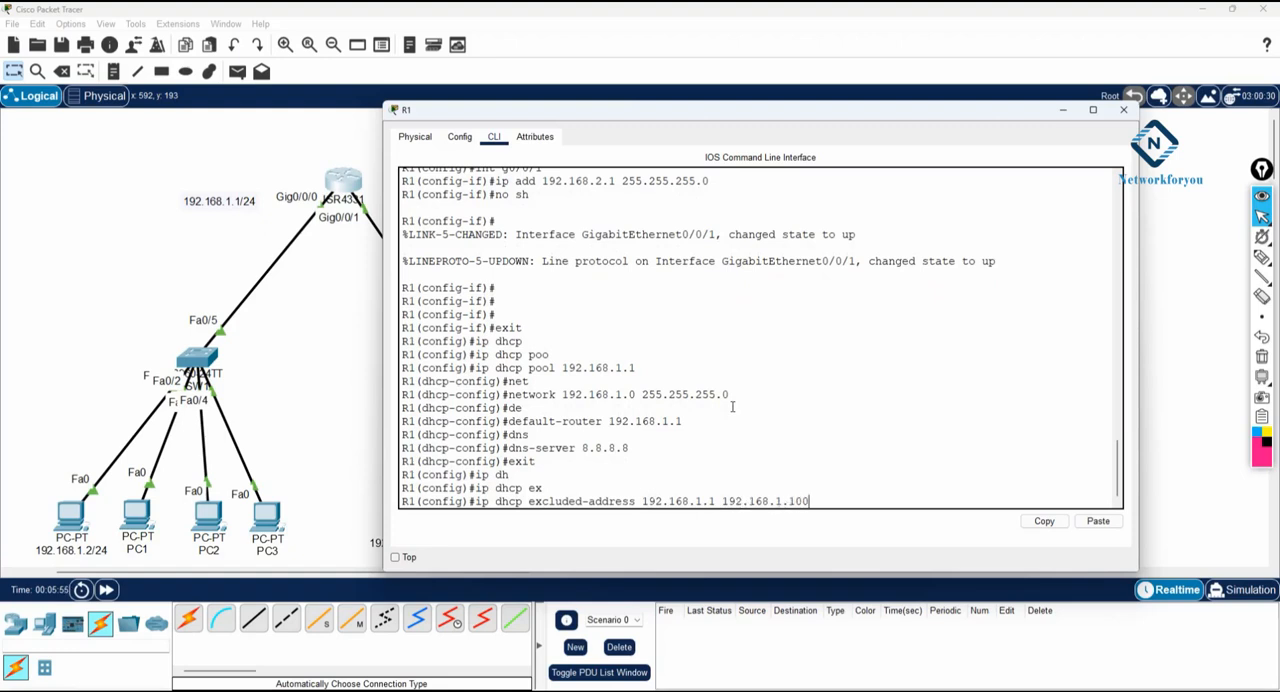
type("00")
key("Return")
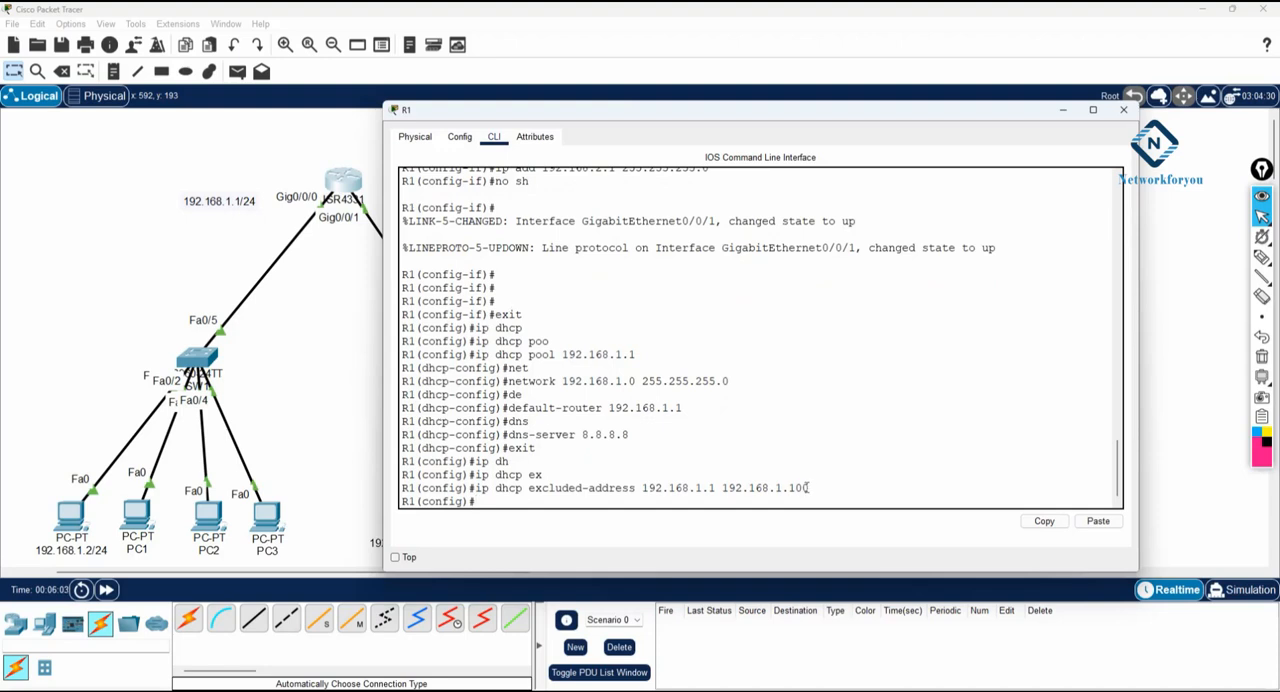
- Switch the IP configuration of the 192.168.1.2/24 PC from static to DHCP
left_click(77, 512)
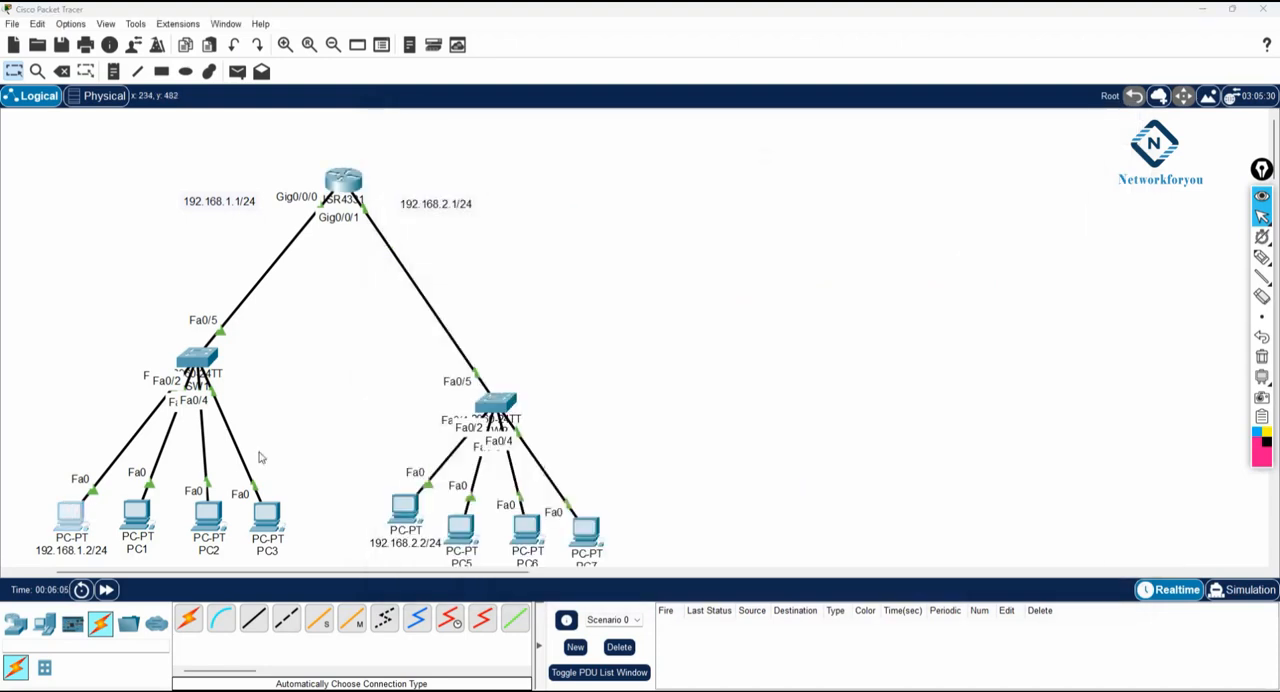
left_click(491, 225)
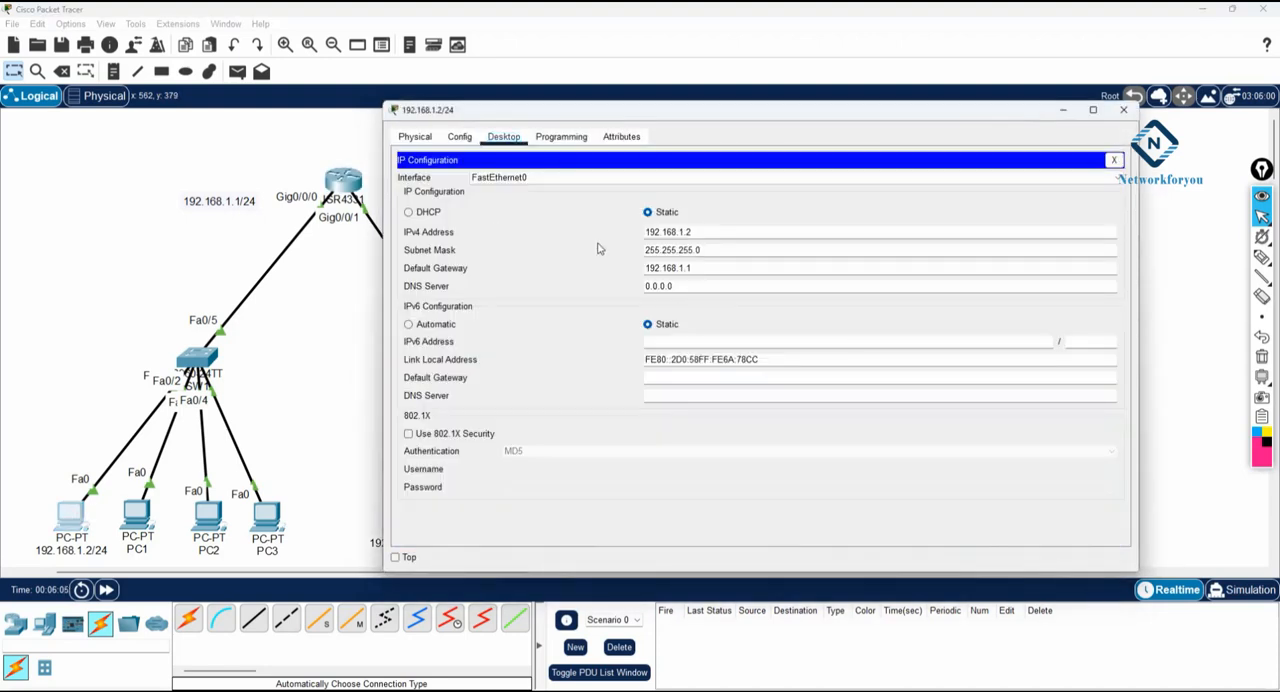
left_click(429, 214)
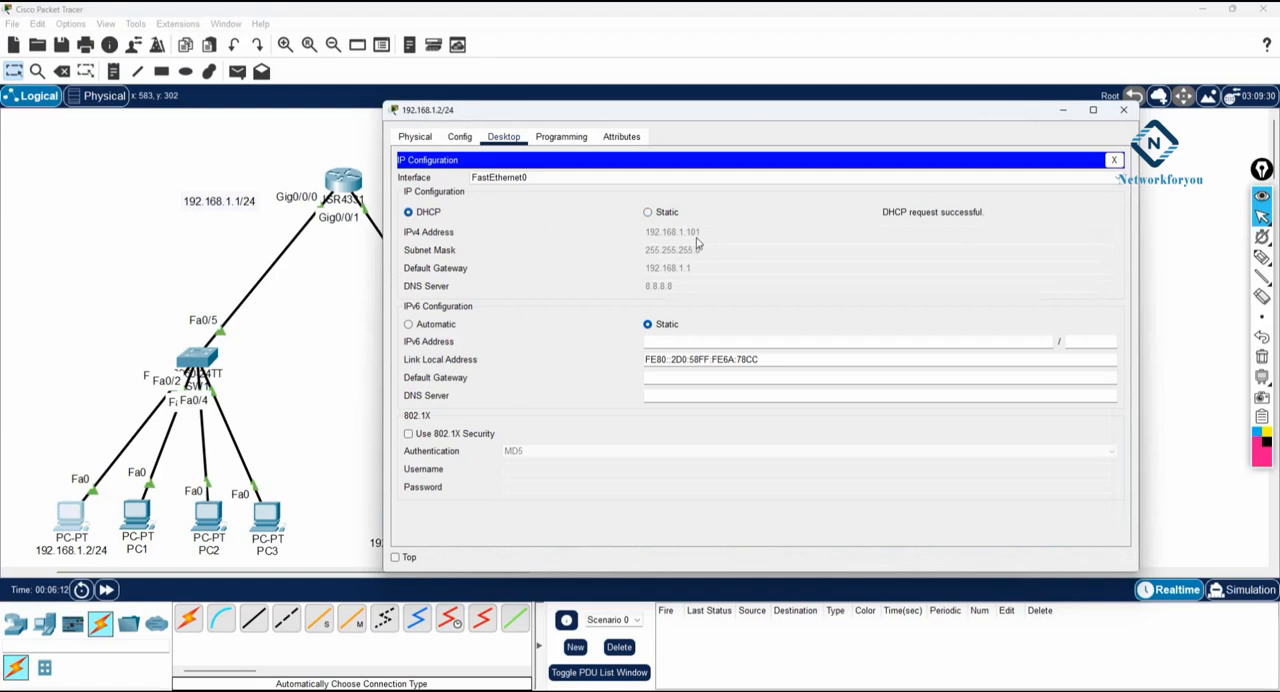
- Compare R1's excluded-address command with the address leased to the 192.168.1.2/24 PC, and close the PC's window
left_click(346, 202)
left_click_drag(818, 490, 680, 481)
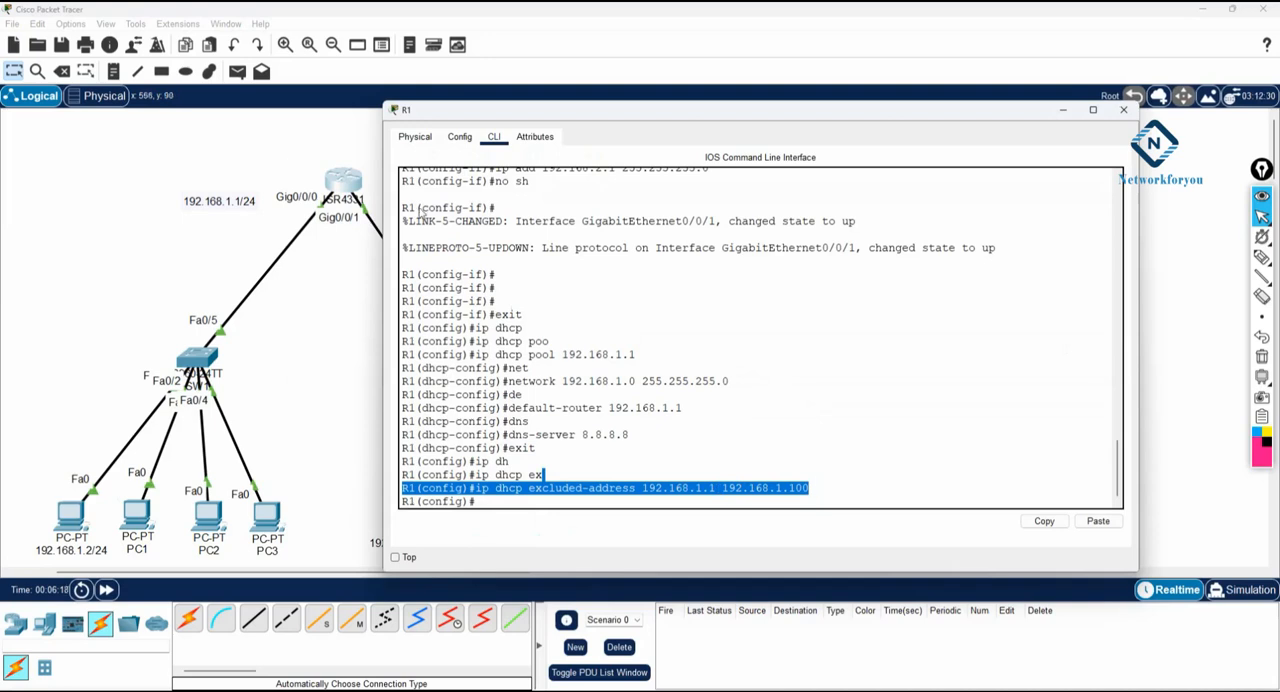
left_click(77, 515)
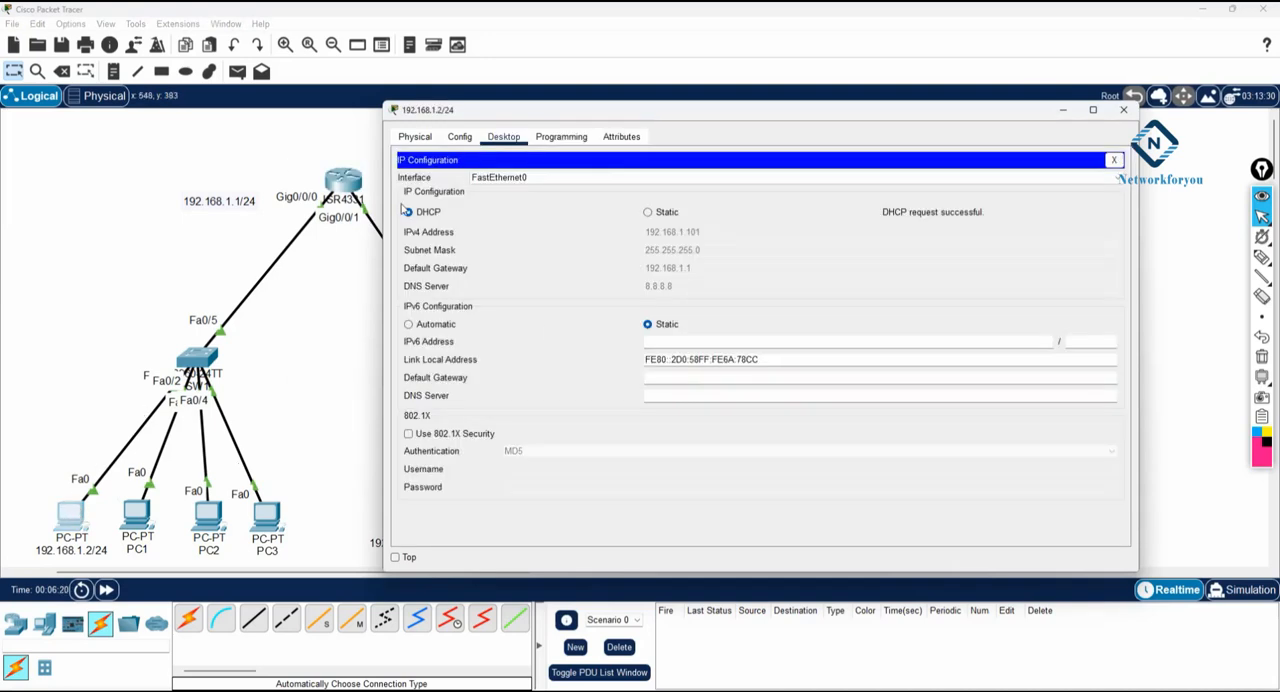
left_click(1123, 110)
- Set the IP configuration of PC1 to DHCP and close its window
left_click(142, 519)
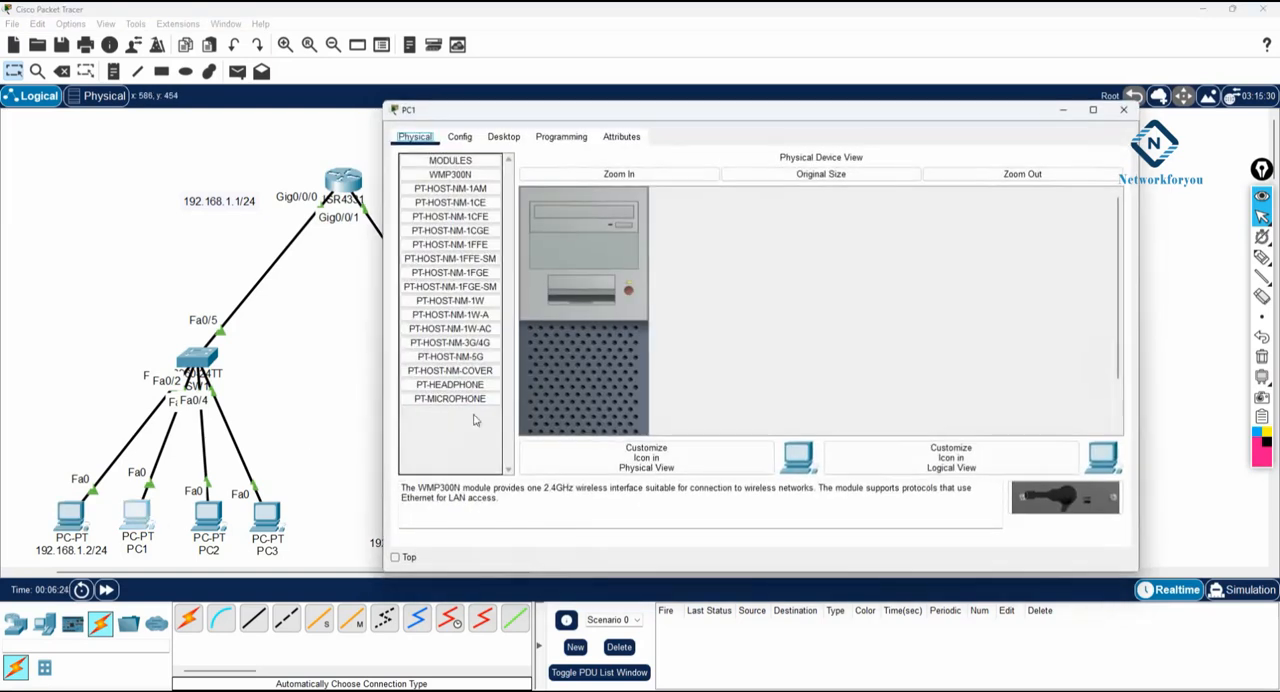
left_click(504, 137)
left_click(479, 178)
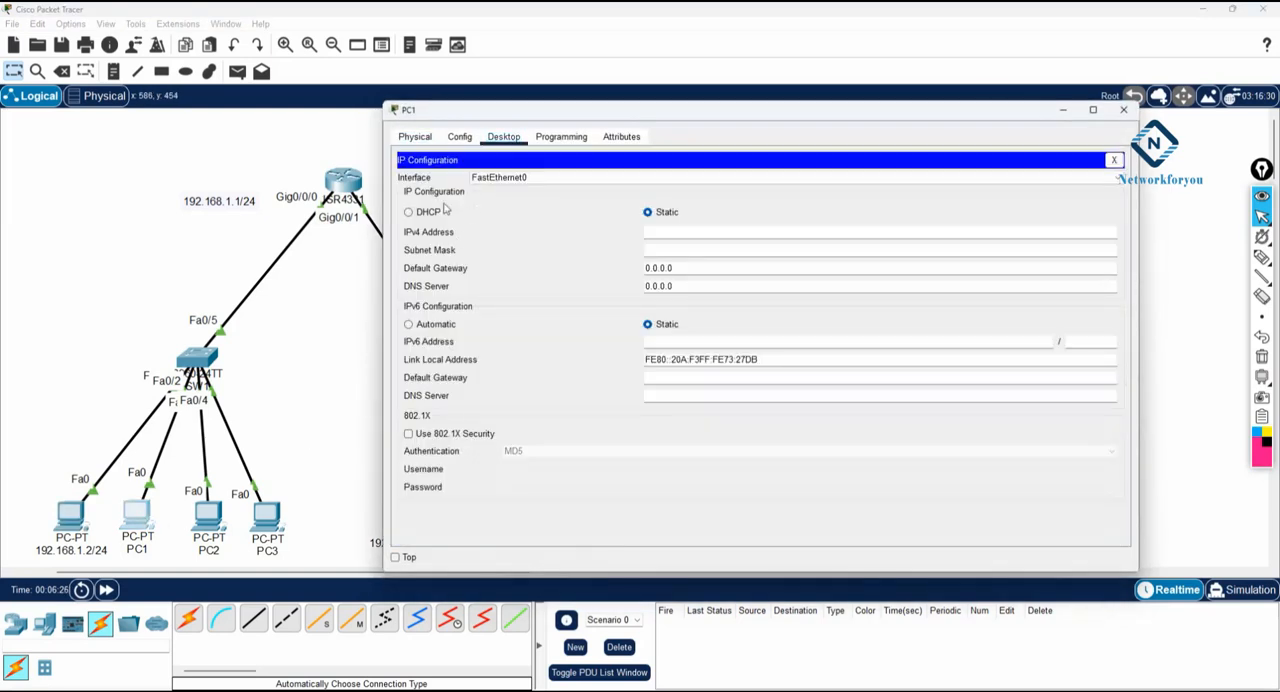
left_click(426, 213)
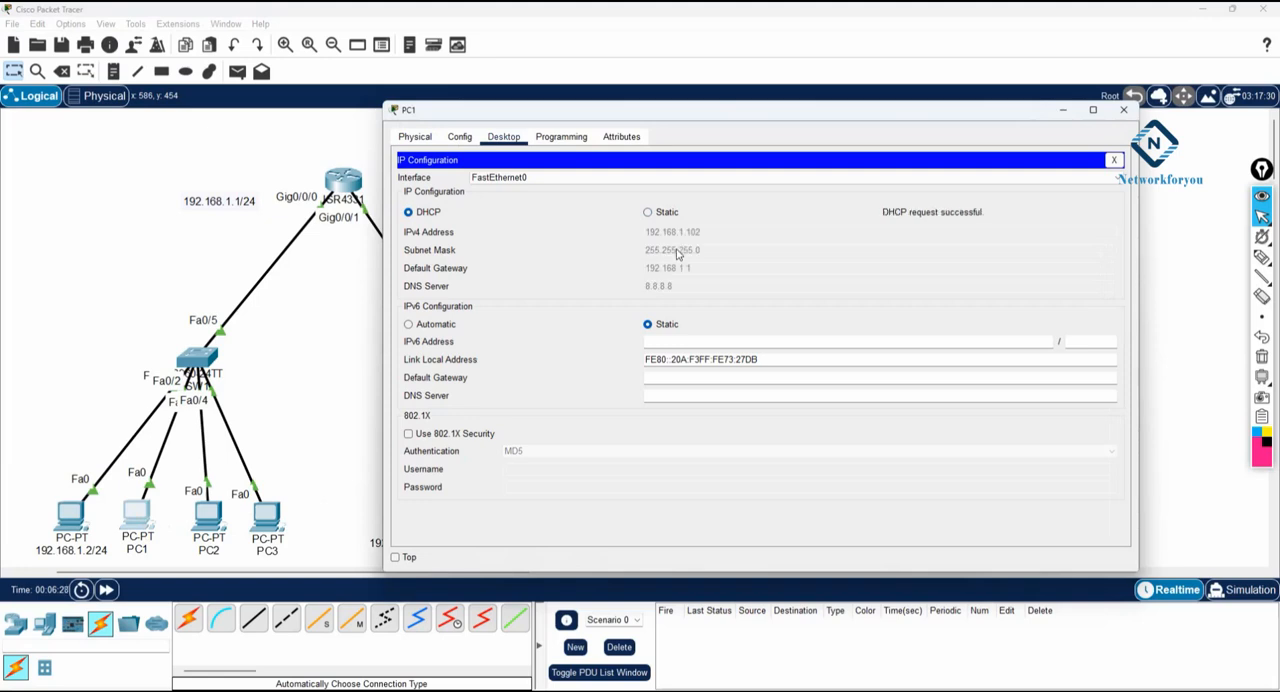
left_click(1123, 110)
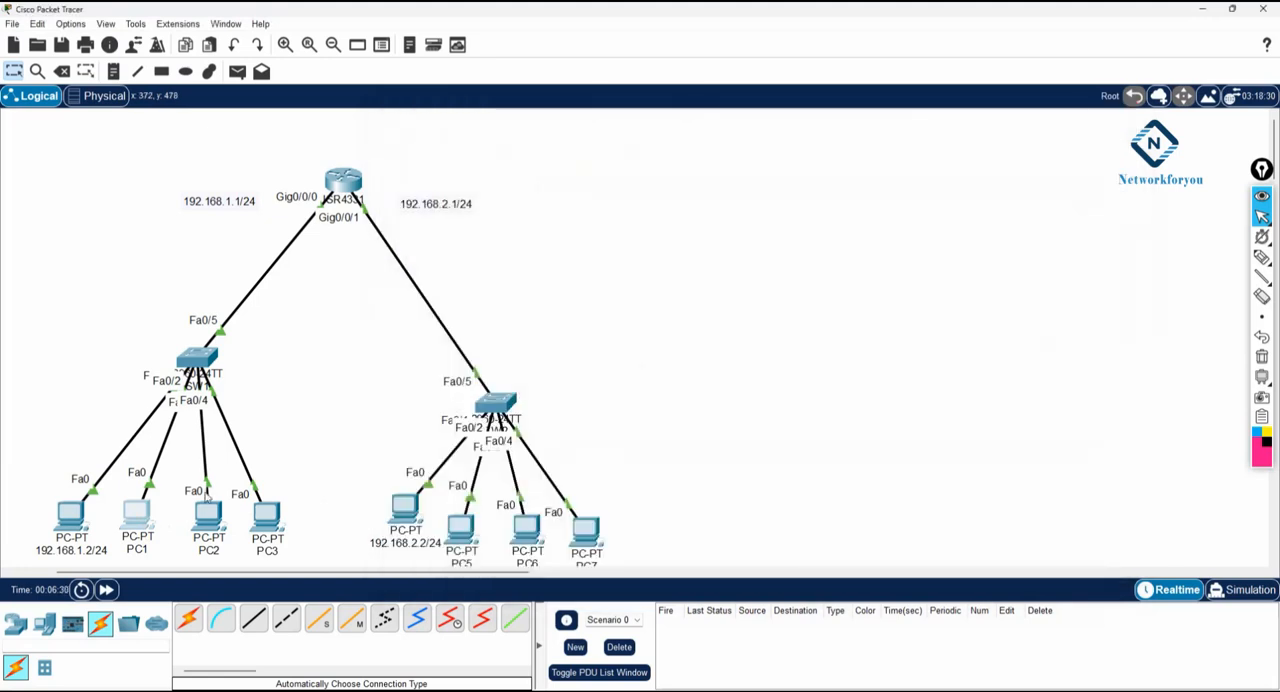
- Set the IP configuration of PC2 to DHCP and close its window
left_click(206, 516)
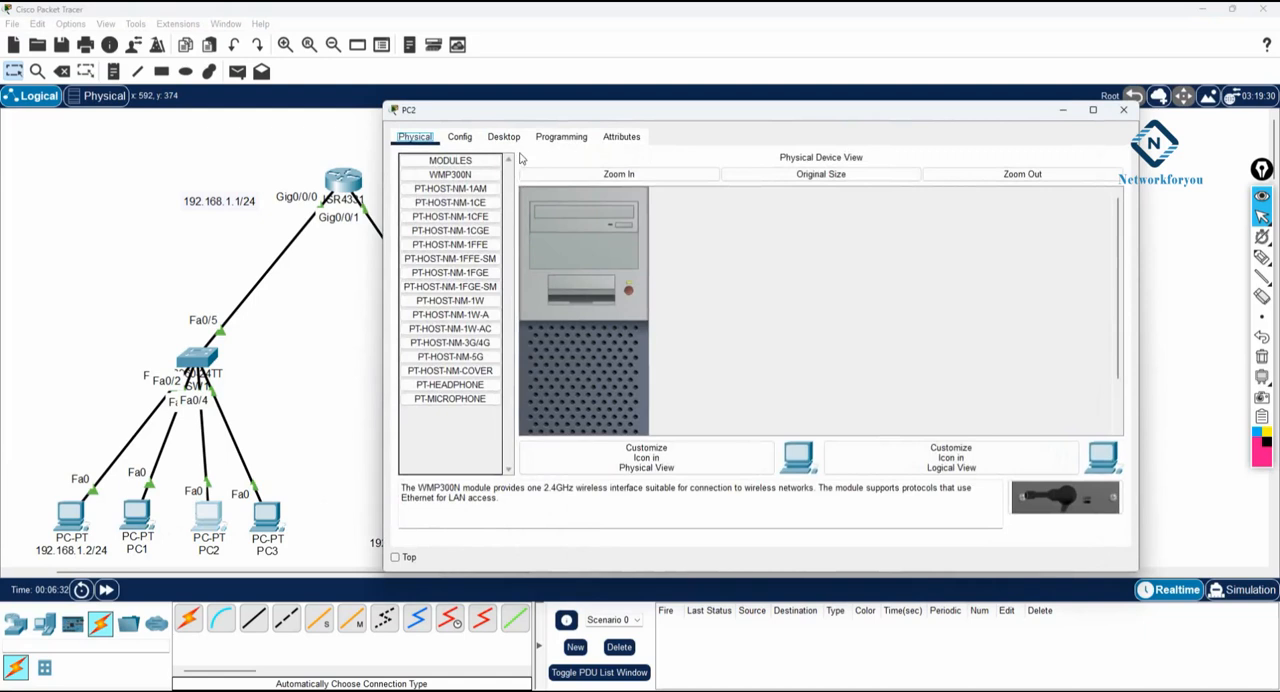
left_click(503, 136)
left_click(473, 192)
left_click(427, 216)
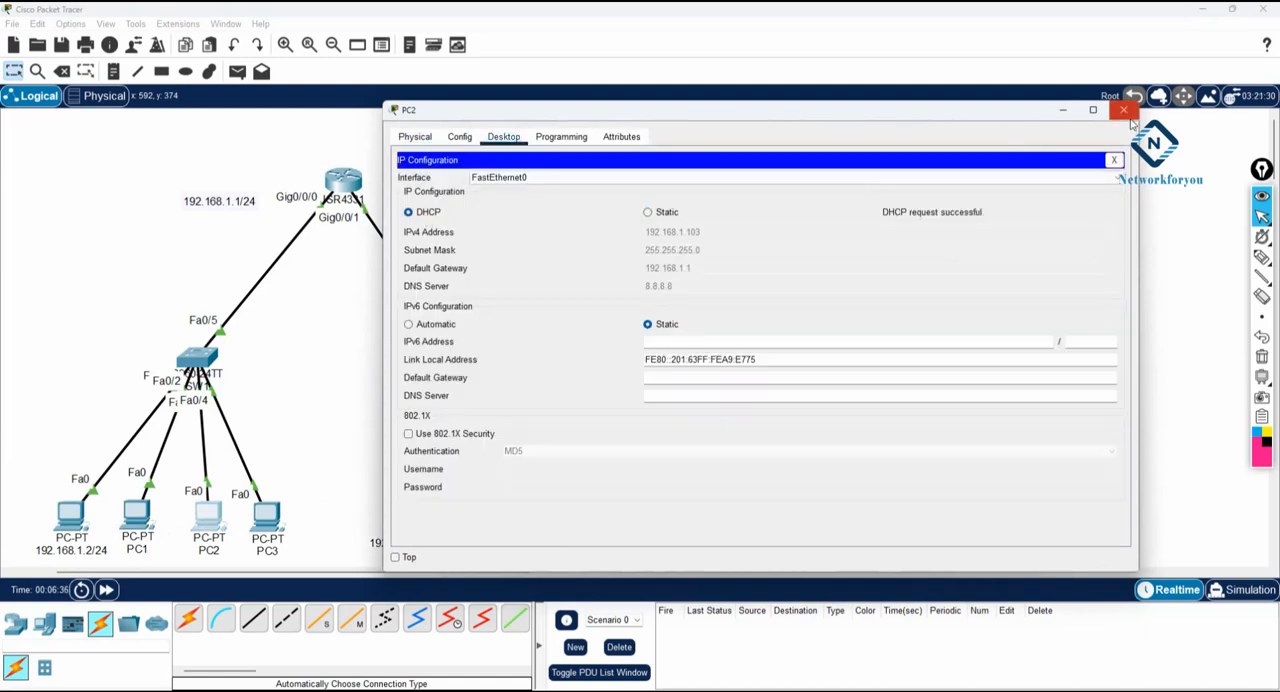
left_click(1126, 112)
- Set the IP configuration of PC3 to DHCP and close its window
left_click(266, 516)
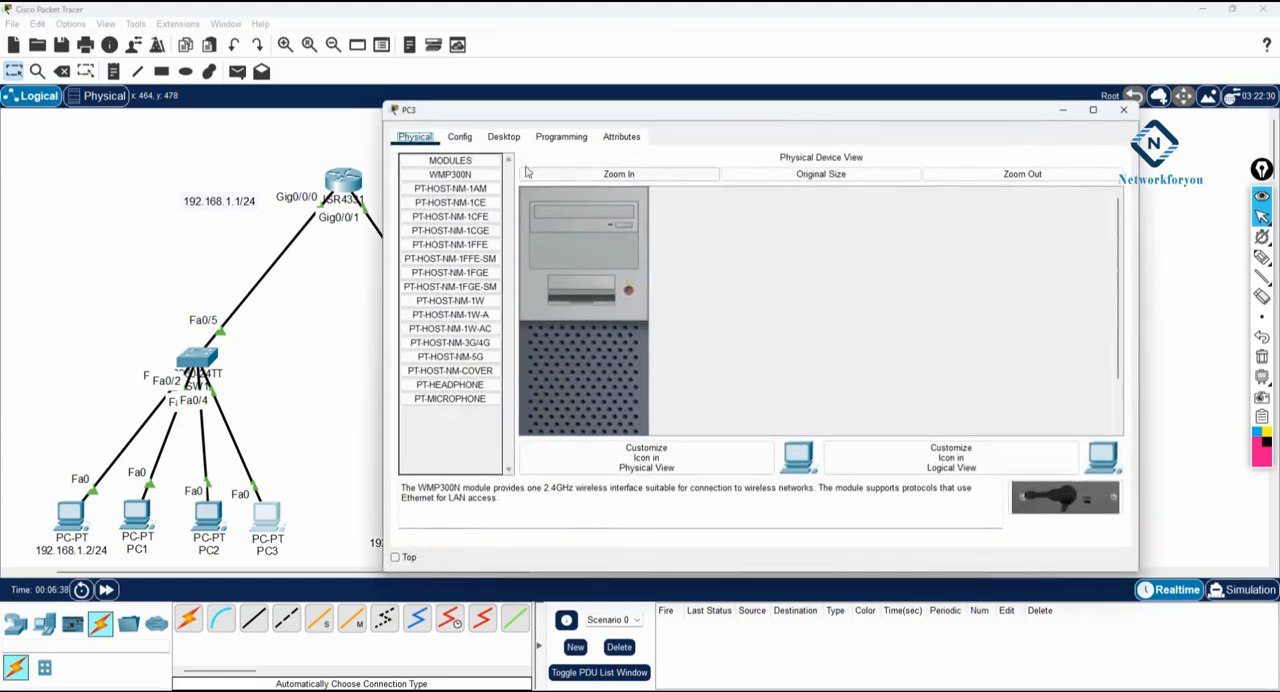
left_click(503, 136)
left_click(468, 192)
left_click(425, 218)
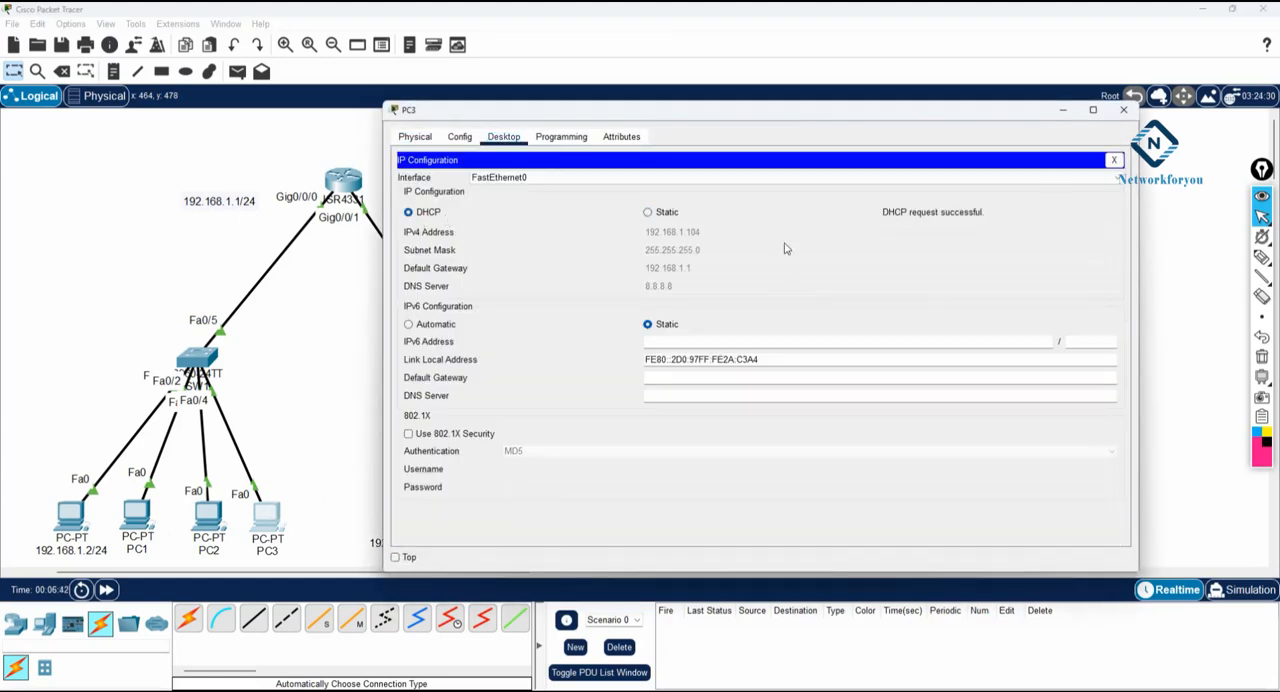
left_click(1124, 110)
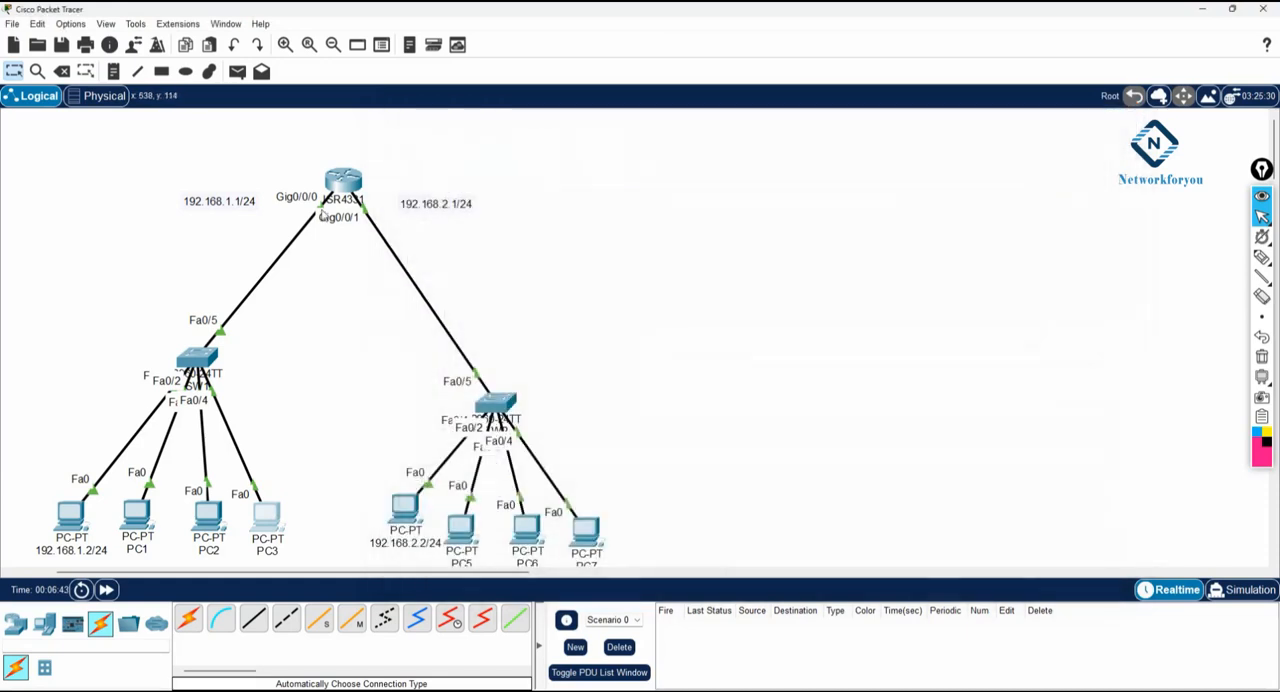
- Create a second DHCP pool named 192.168.2.1 from R1's CLI with ip dhcp pool
left_click(342, 185)
left_click(792, 247)
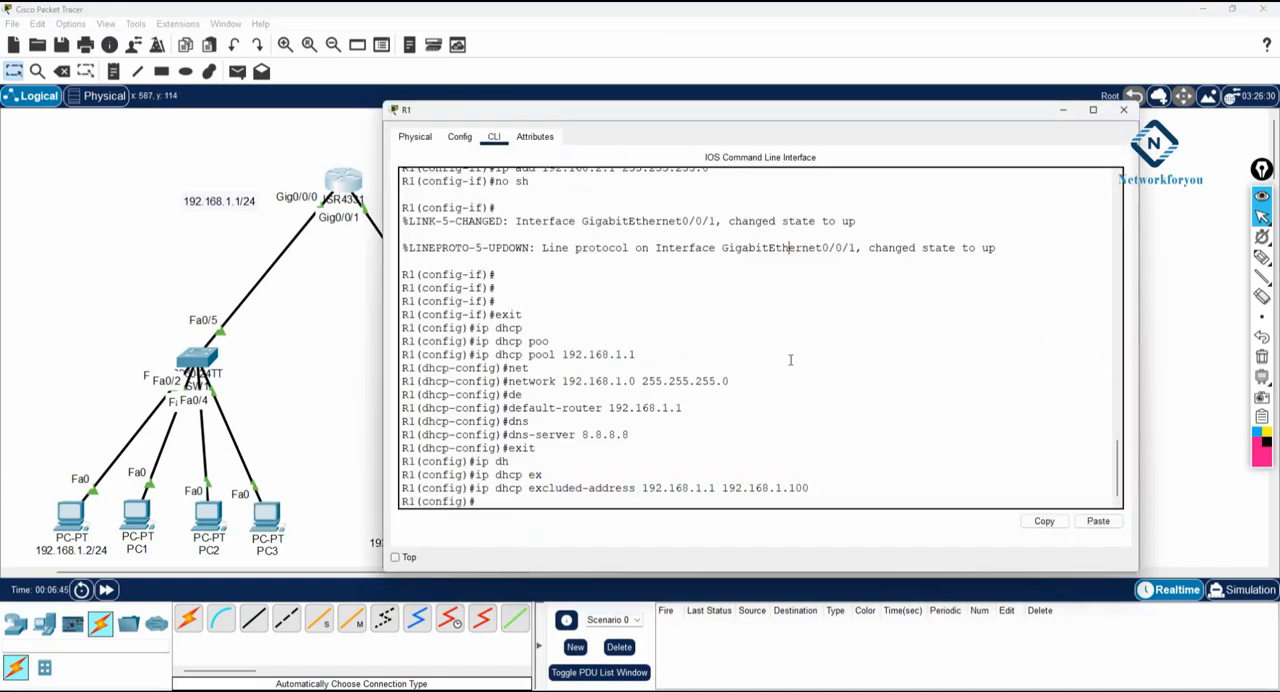
type("ip dh")
key("Tab")
type("po")
key("Tab")
type("192.")
type("8.2.1")
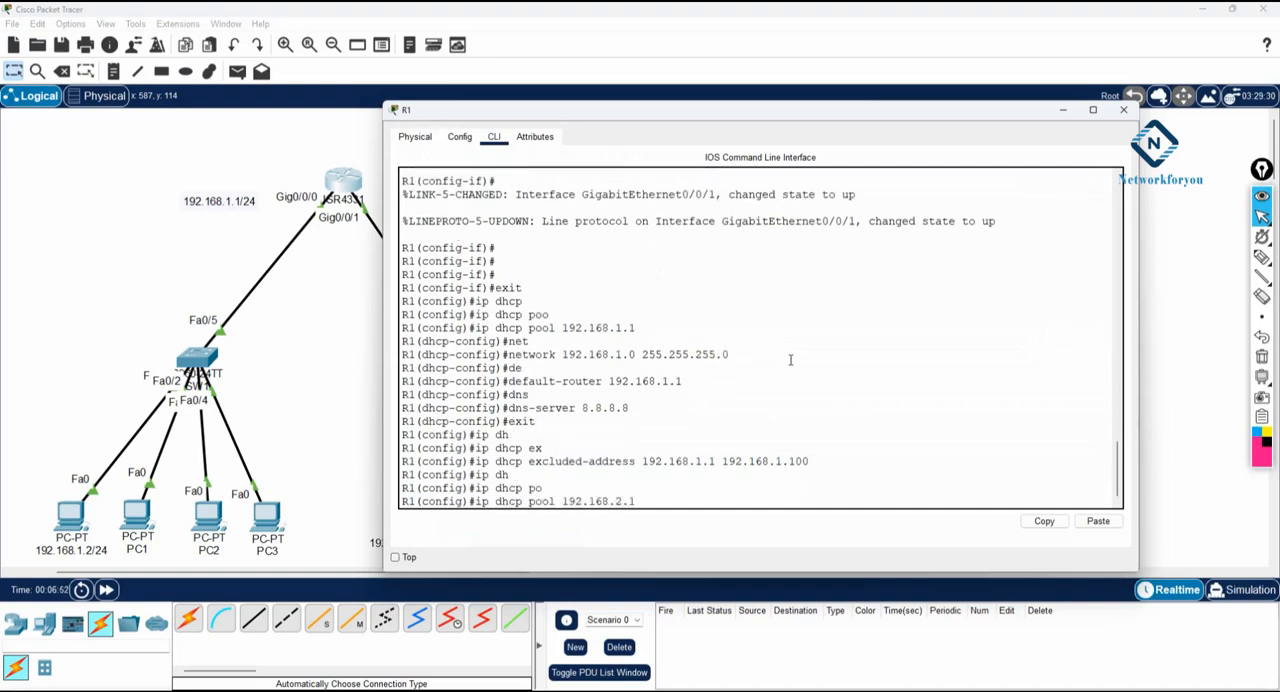
key("Return")
- Assign the network 192.168.2.0 with mask 255.255.255.0 to the DHCP pool 192.168.2.1
type("dhcp-config)#d")
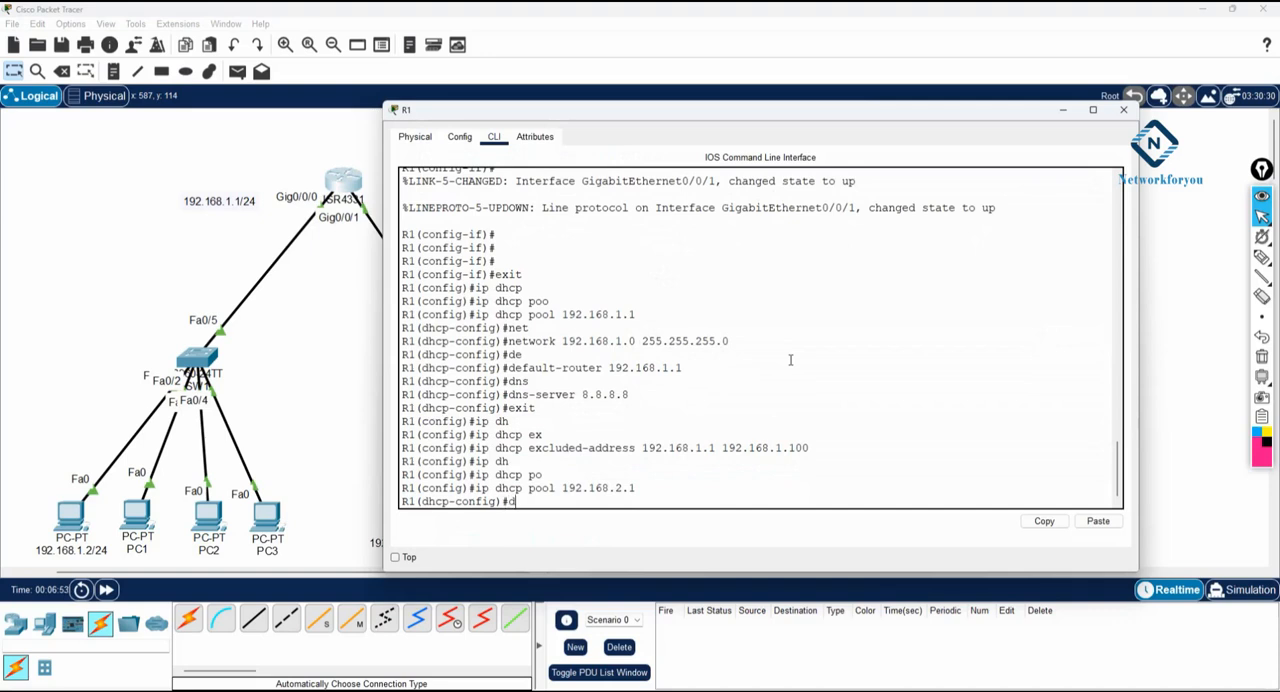
key("BackSpace")
type("net")
key("Tab")
type("192.168")
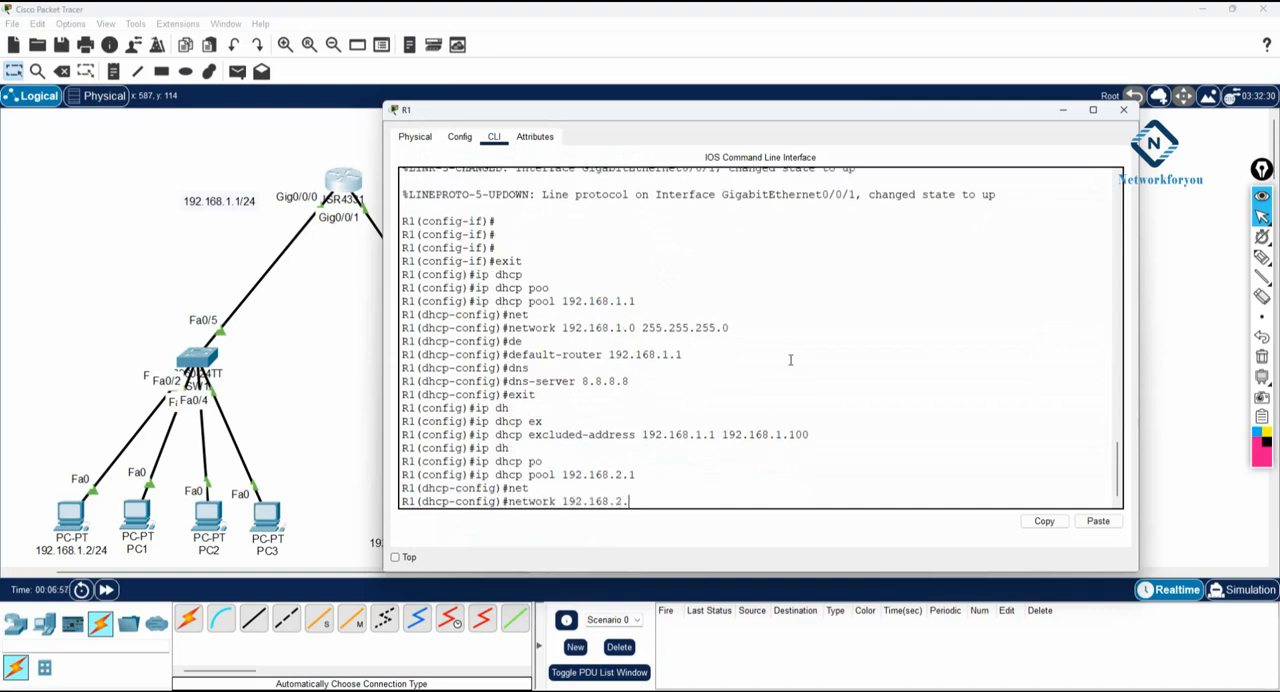
type(".2.0 255.255.255.0")
key("Return")
- Set the default router of the DHCP pool 192.168.2.1 to 192.168.2.1
type("de")
key("Tab")
type("192.168.2.1")
key("Return")
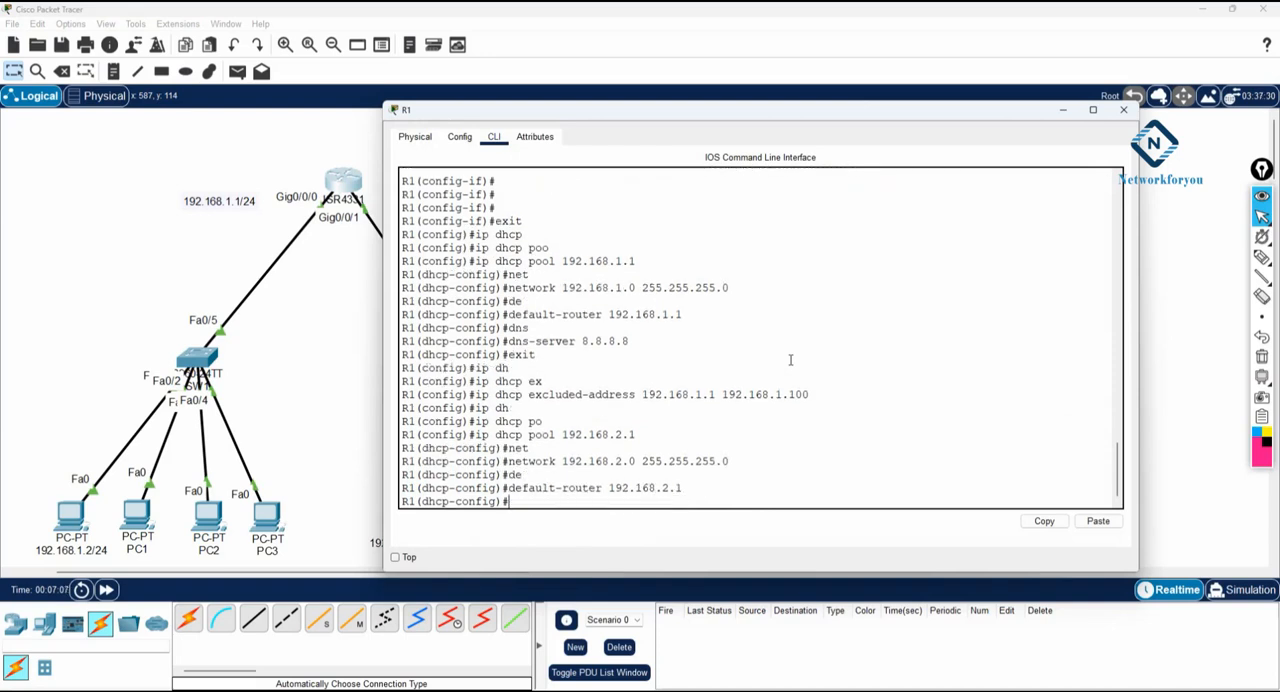
- Set the DNS server of the DHCP pool 192.168.2.1 to 8.8.8.8 and exit DHCP configuration
type("dns")
key("Tab")
type("8.8.8.8")
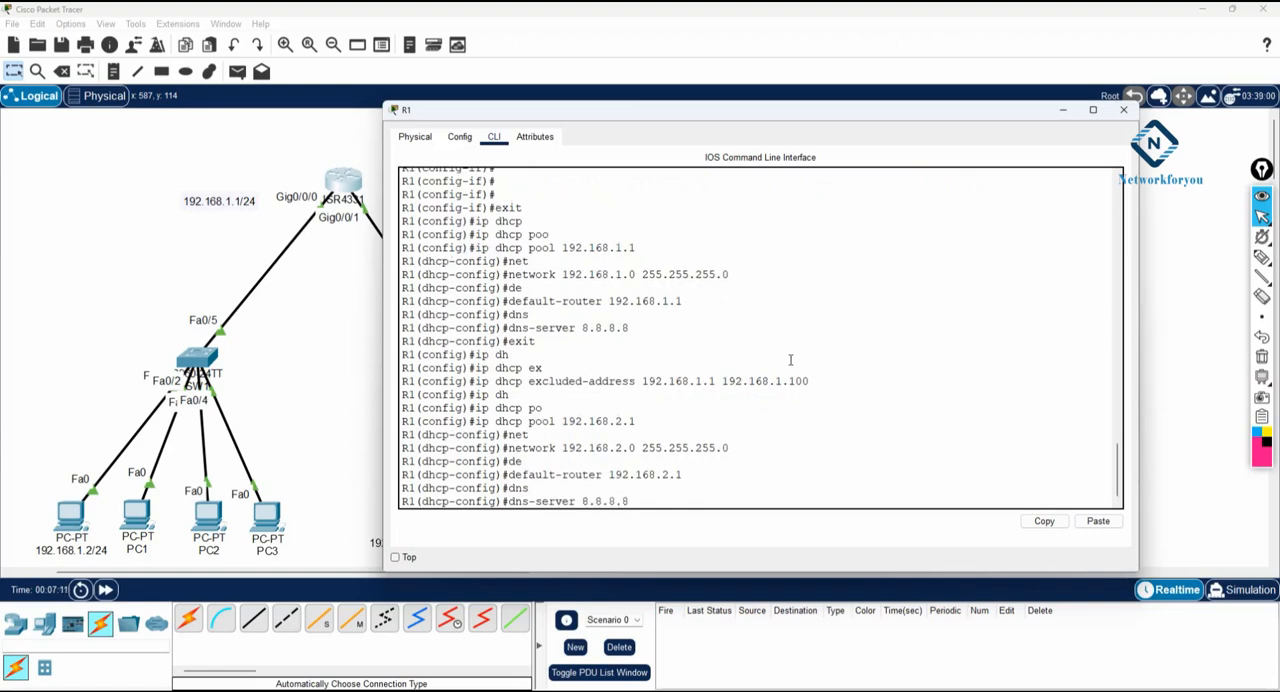
key("Return")
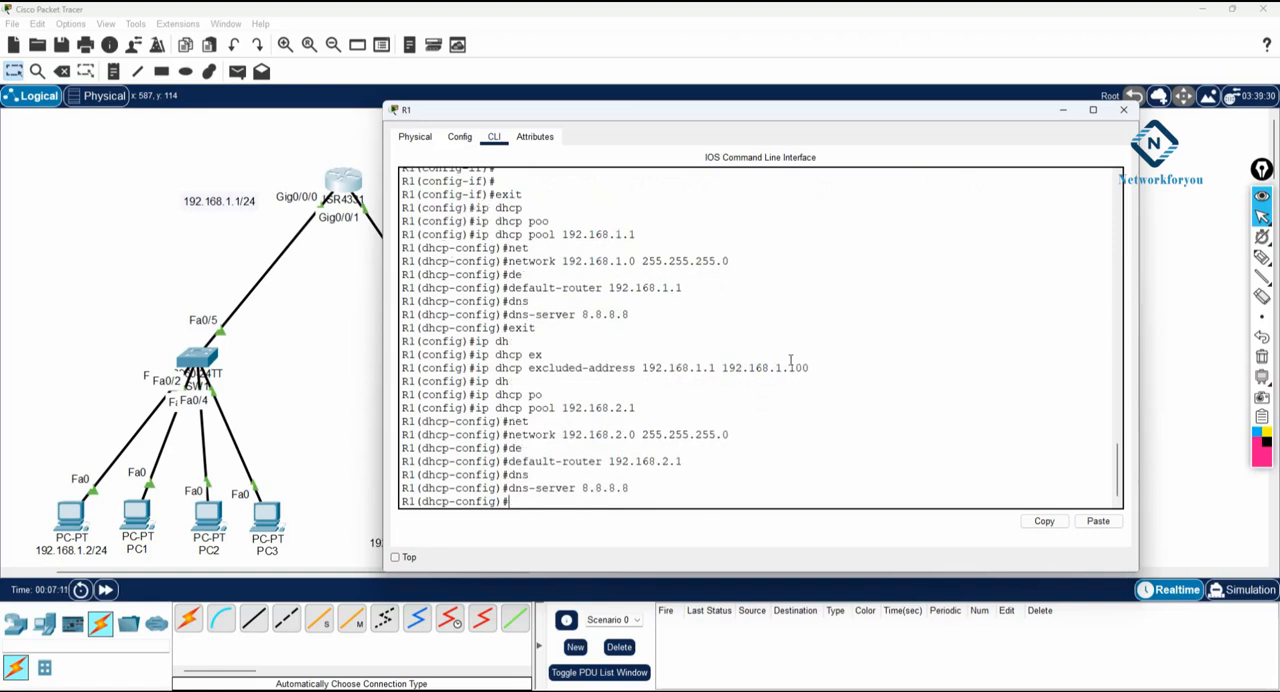
type("exit")
key("Return")
- Exclude the addresses 192.168.2.1 through 192.168.2.100 from DHCP on R1, correcting the trailing dot in the command
type("ip dh")
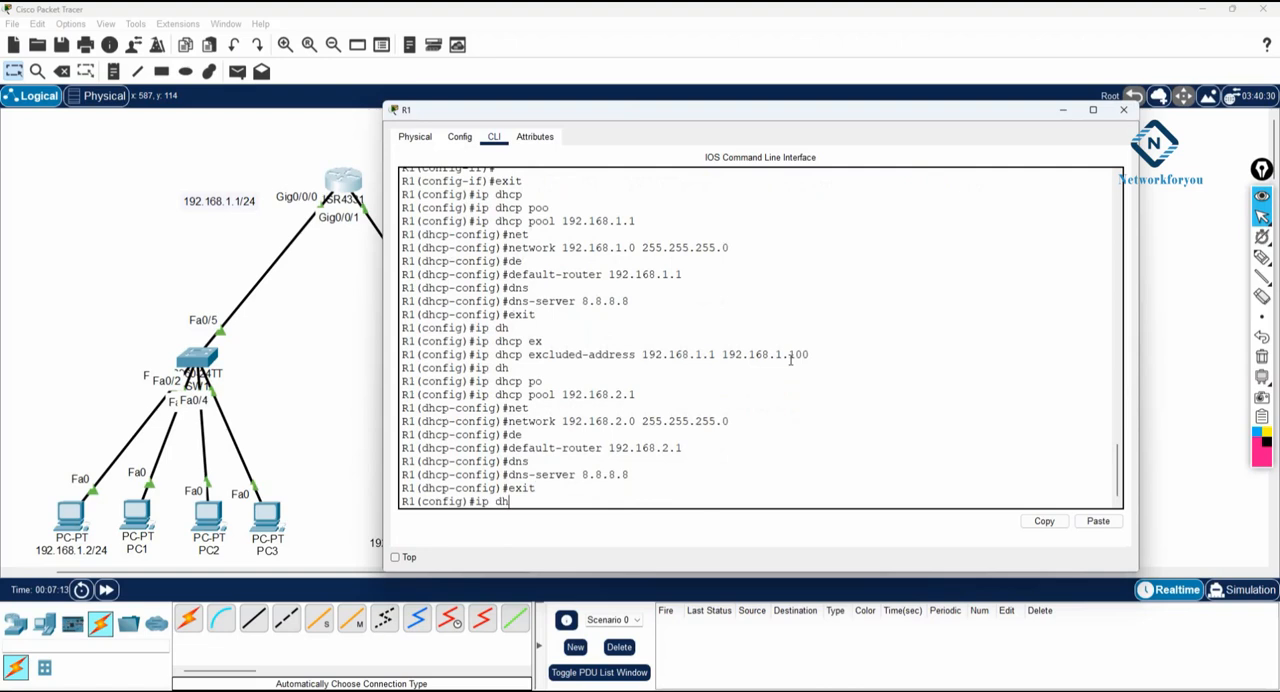
key("Tab")
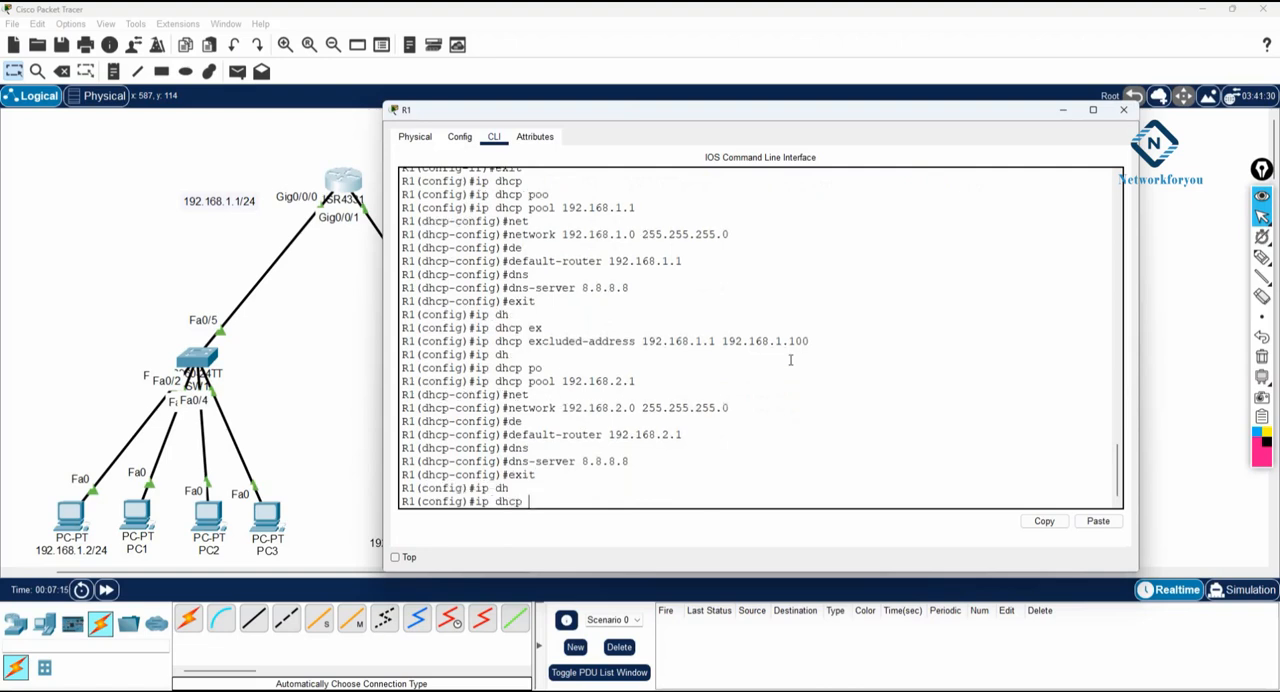
type("ex")
key("Tab")
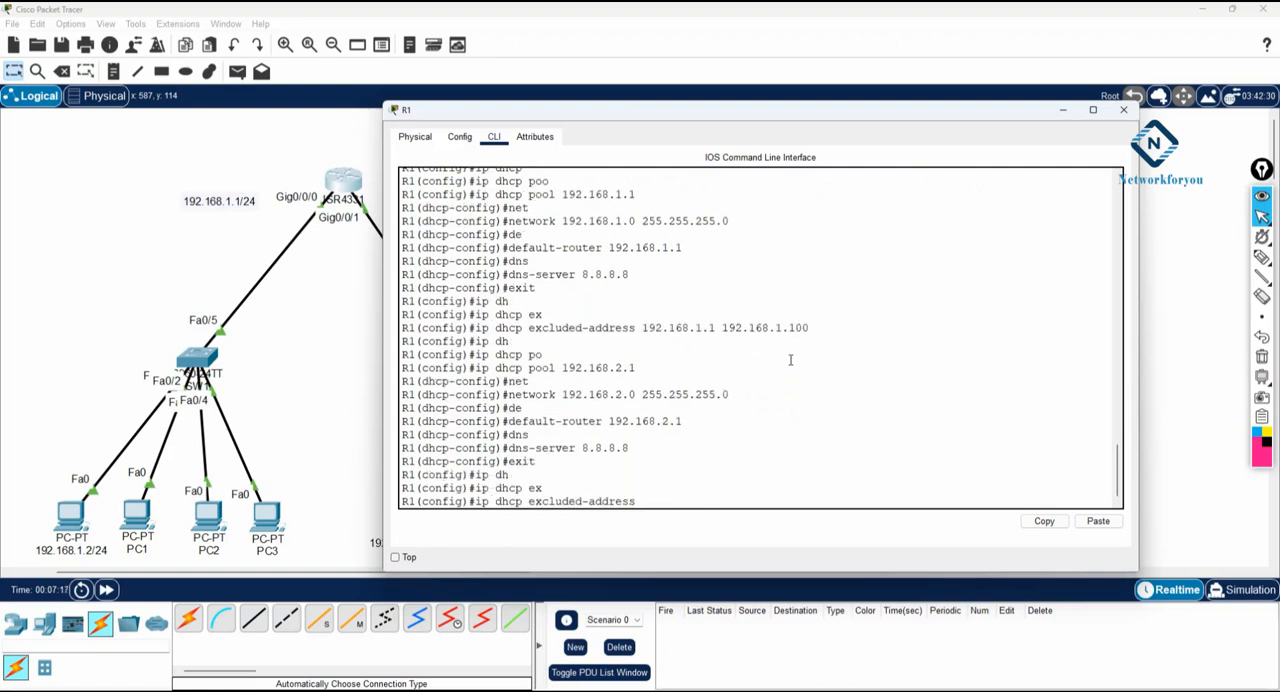
type("192.168.2.1 192.168.2.100.")
key("Return")
key("Up")
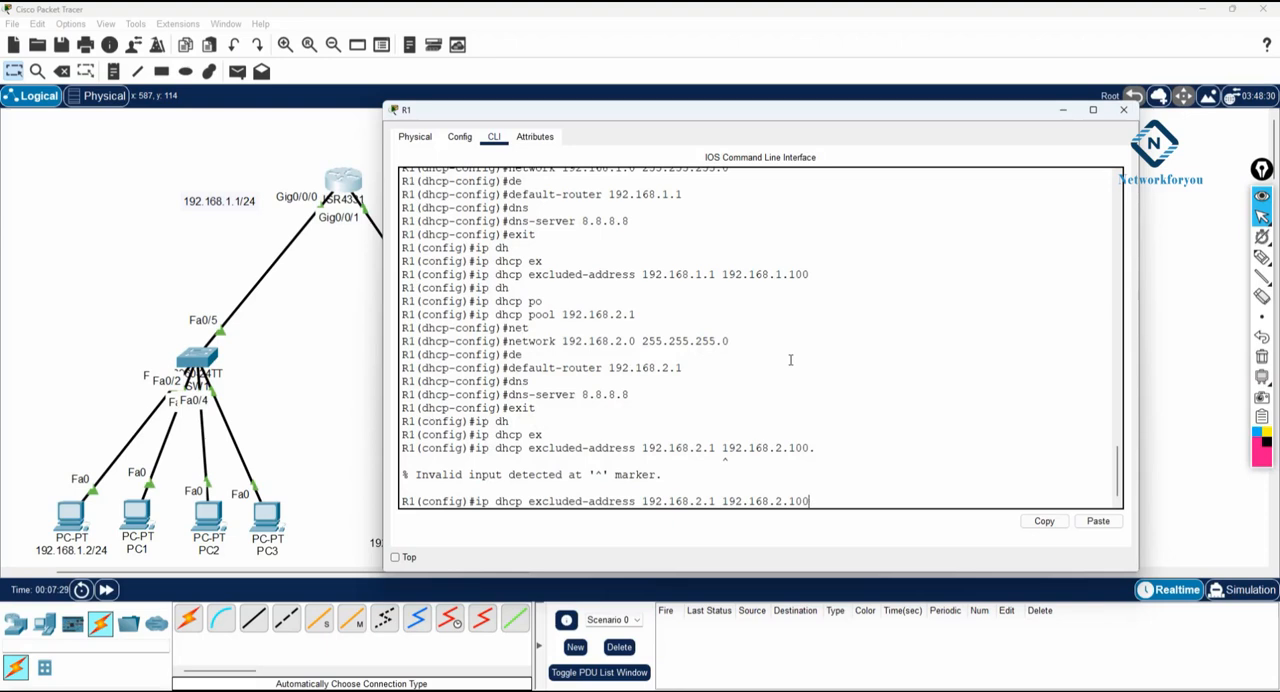
key("Return")
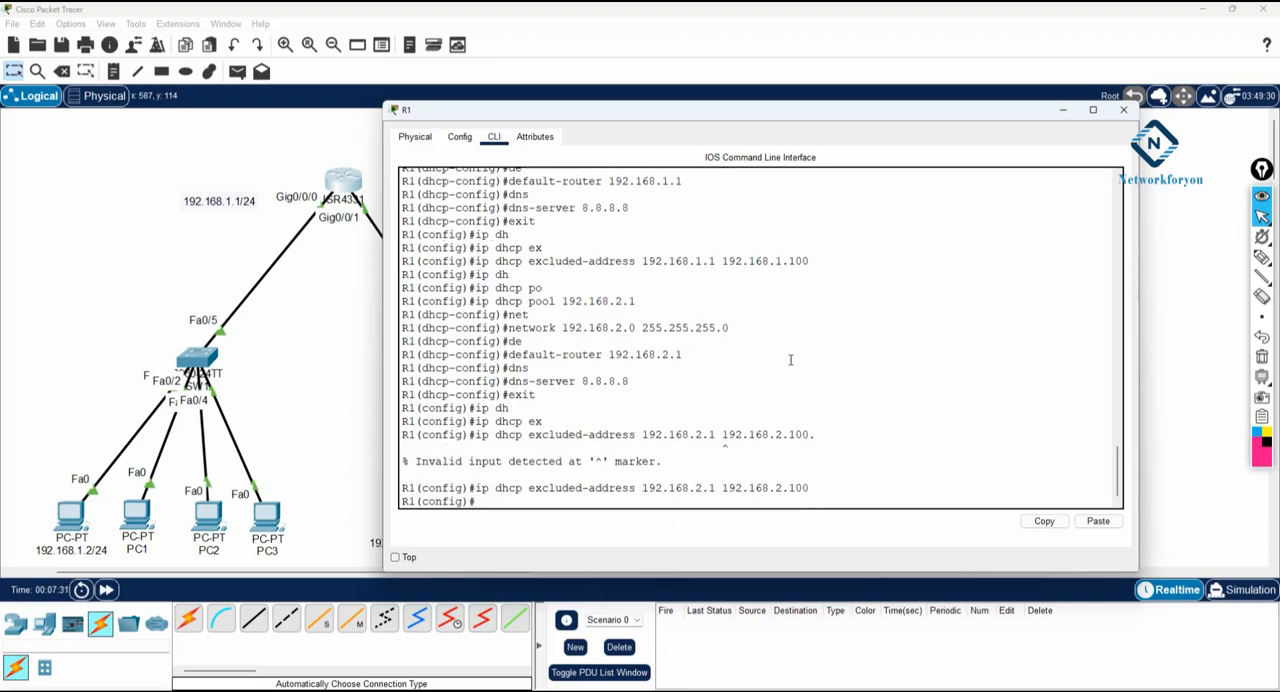
- Leave global configuration mode on R1 and save the running configuration with the wr command
type("exit")
key("Return")
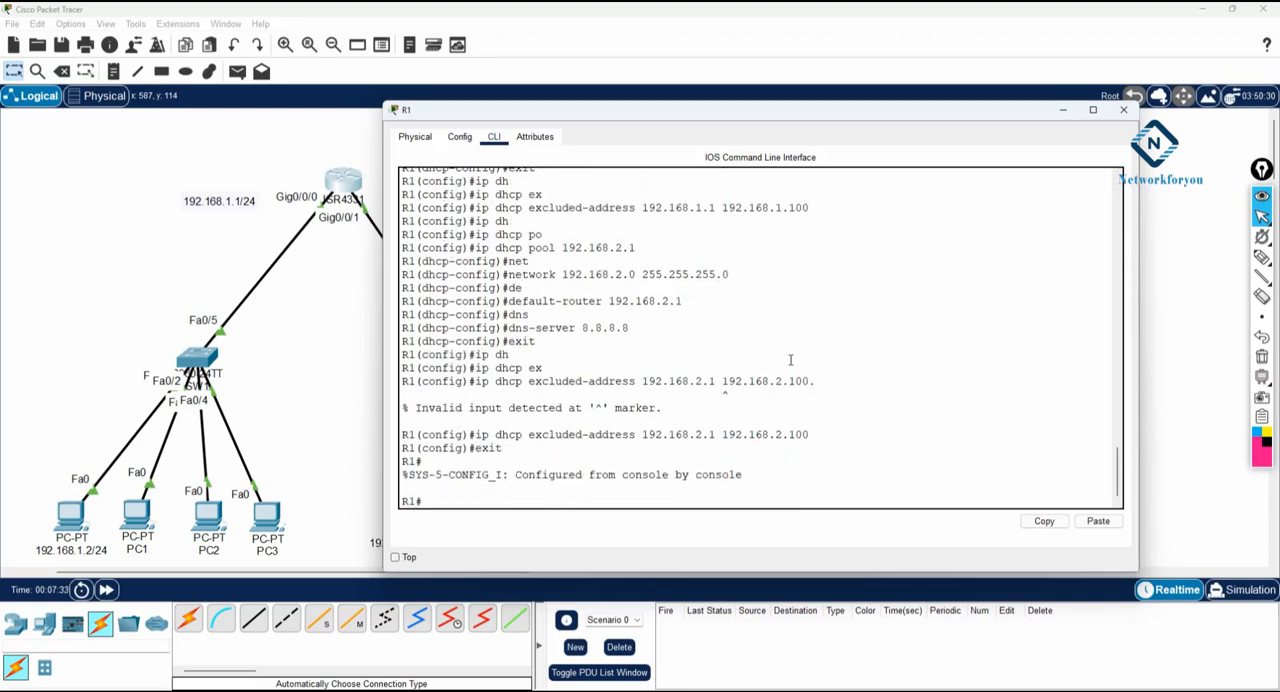
key("Return")
type("wr")
key("Return")
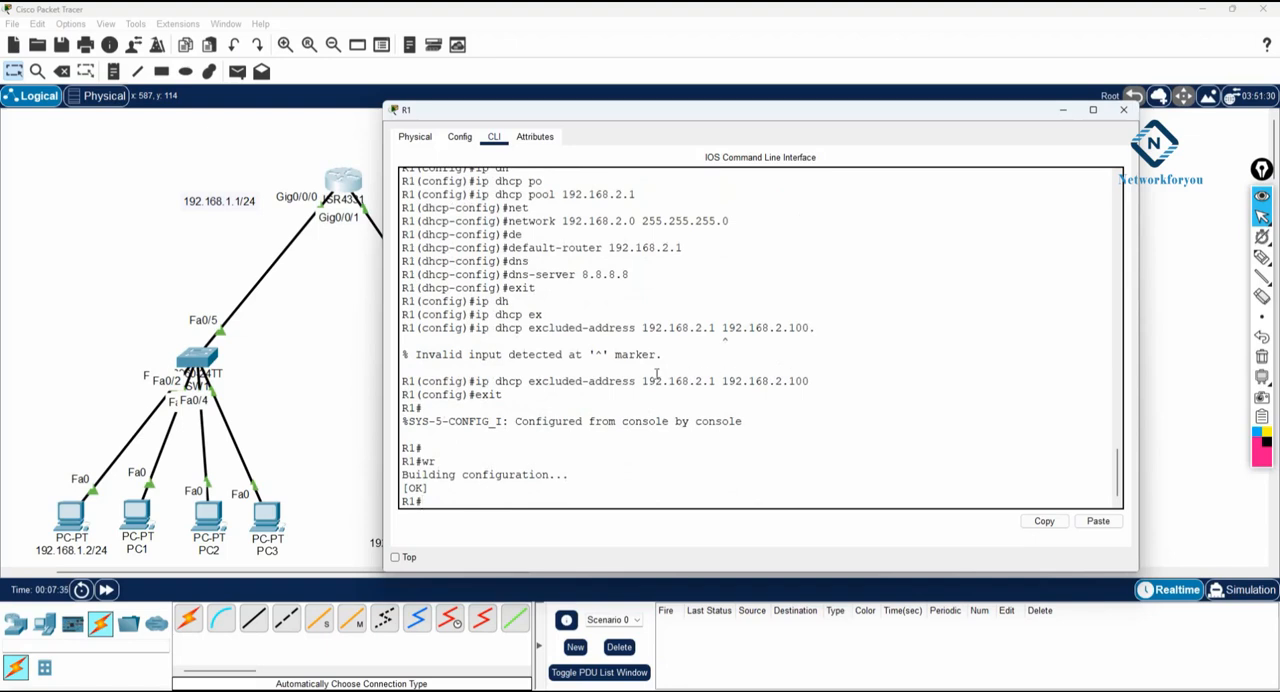
left_click_drag(642, 381, 817, 381)
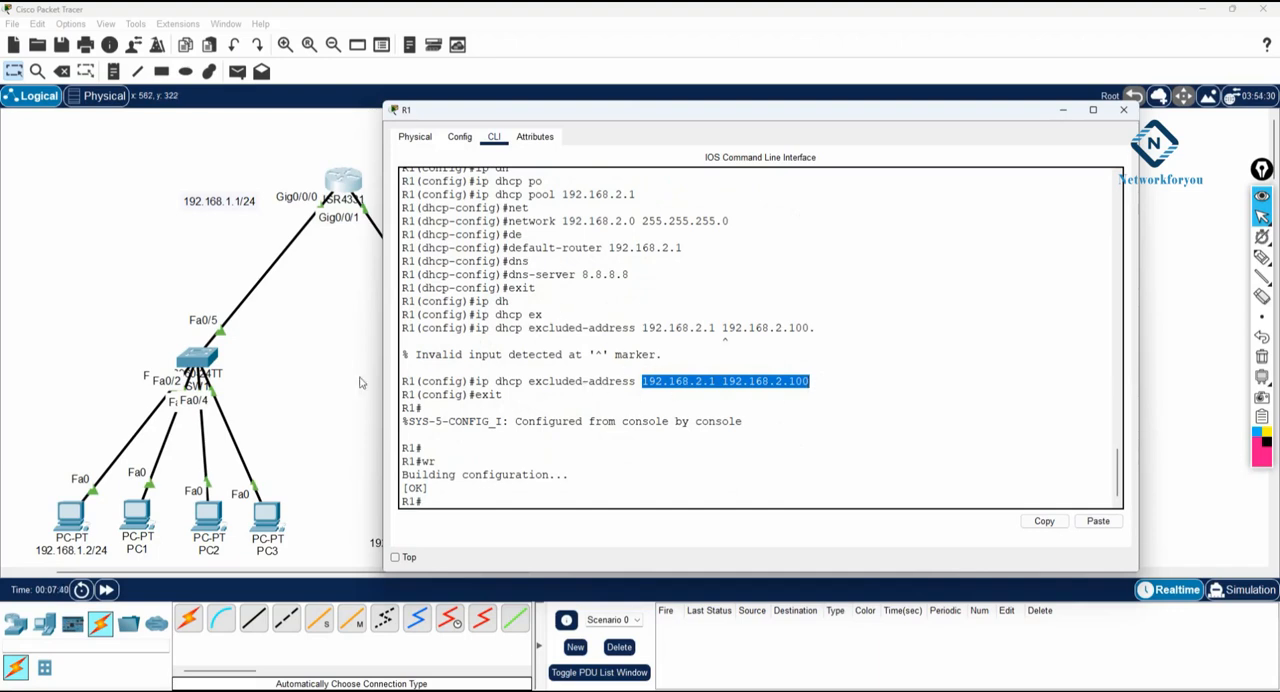
- Switch the IP configuration of the PC labelled 192.168.2.2/24 to DHCP and close its window
left_click(321, 378)
left_click(405, 508)
left_click(490, 190)
left_click(408, 212)
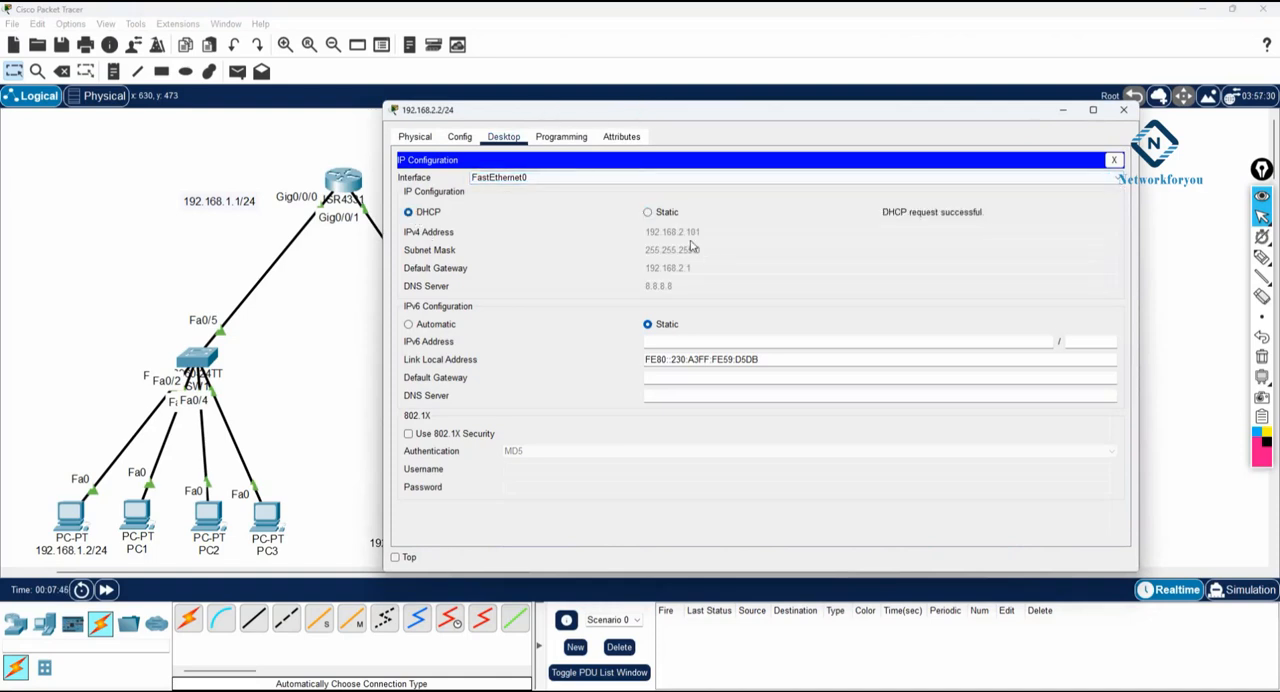
left_click(1124, 110)
- Switch PC5's IPv4 configuration to DHCP so it requests an address from R1, and close its window
left_click(461, 524)
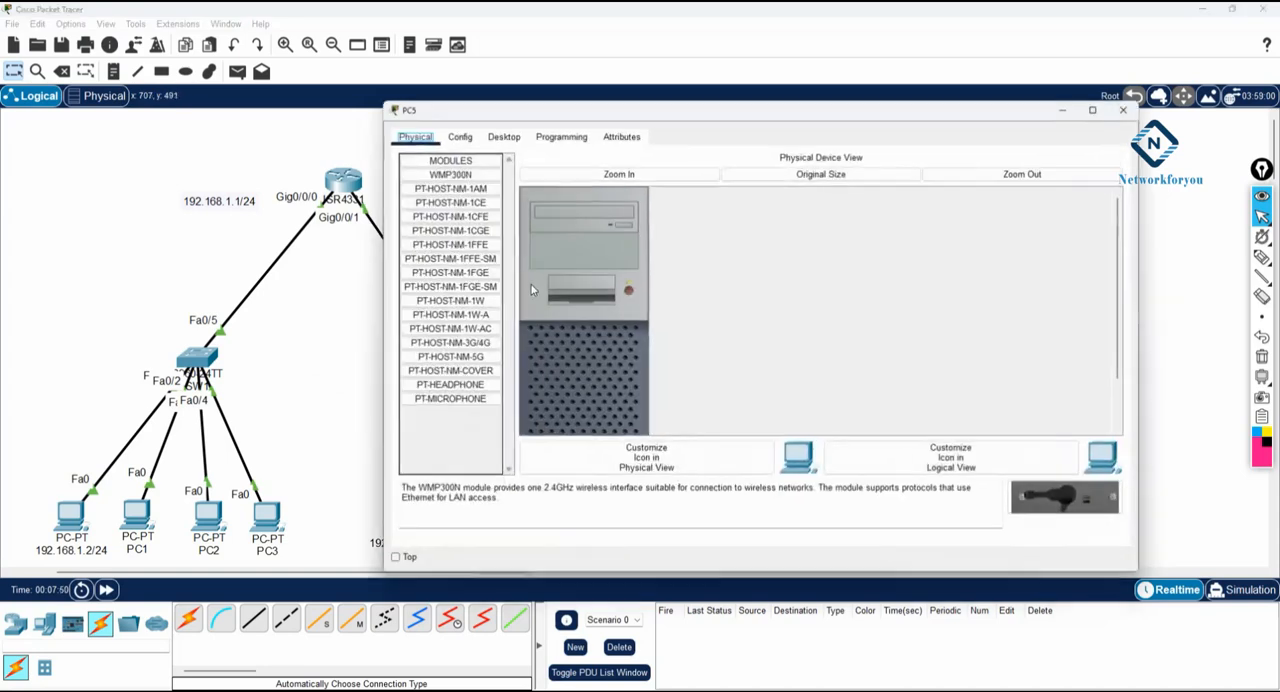
left_click(503, 136)
left_click(468, 190)
left_click(428, 214)
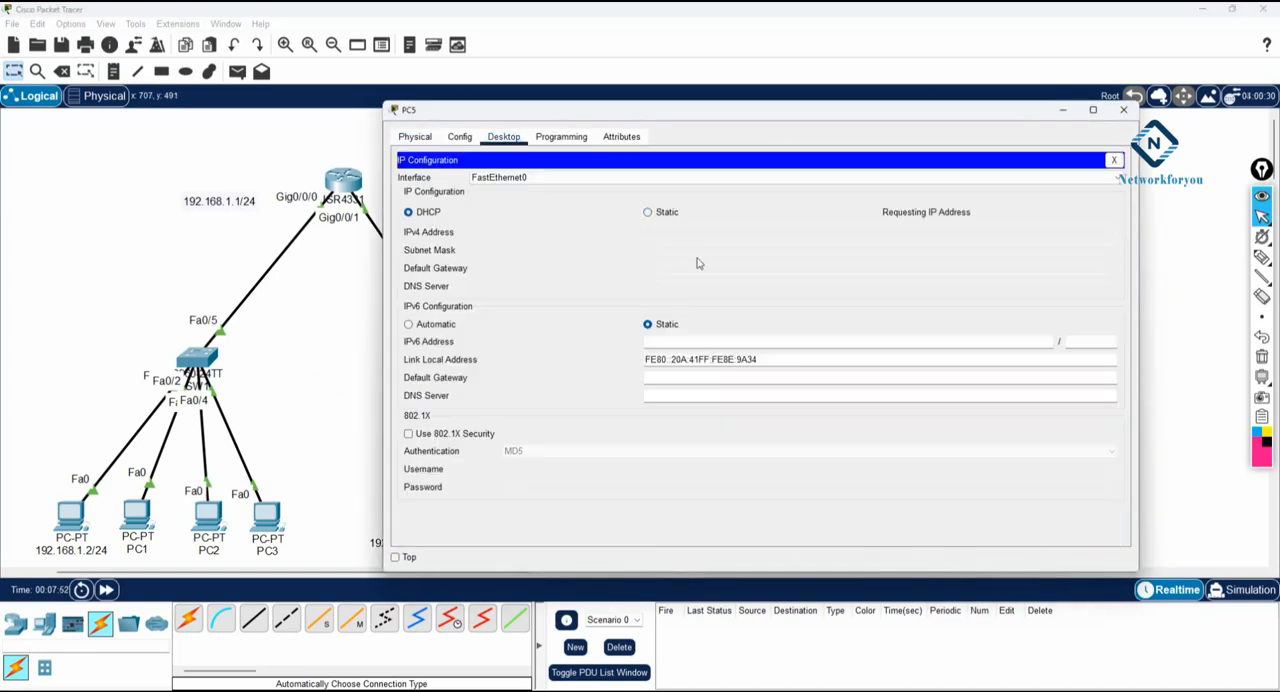
left_click(1127, 118)
- Switch PC6's IPv4 configuration to DHCP so it requests an address from R1, and close its window
left_click(535, 528)
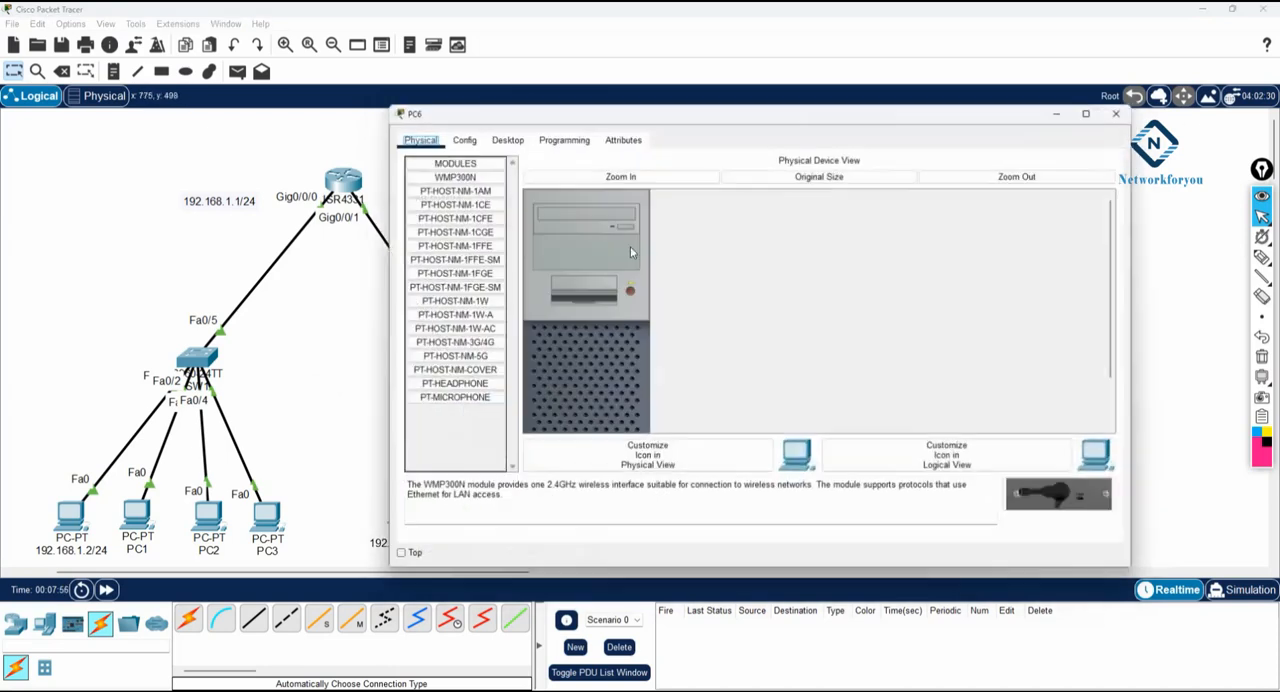
left_click(503, 137)
left_click(465, 190)
left_click(409, 213)
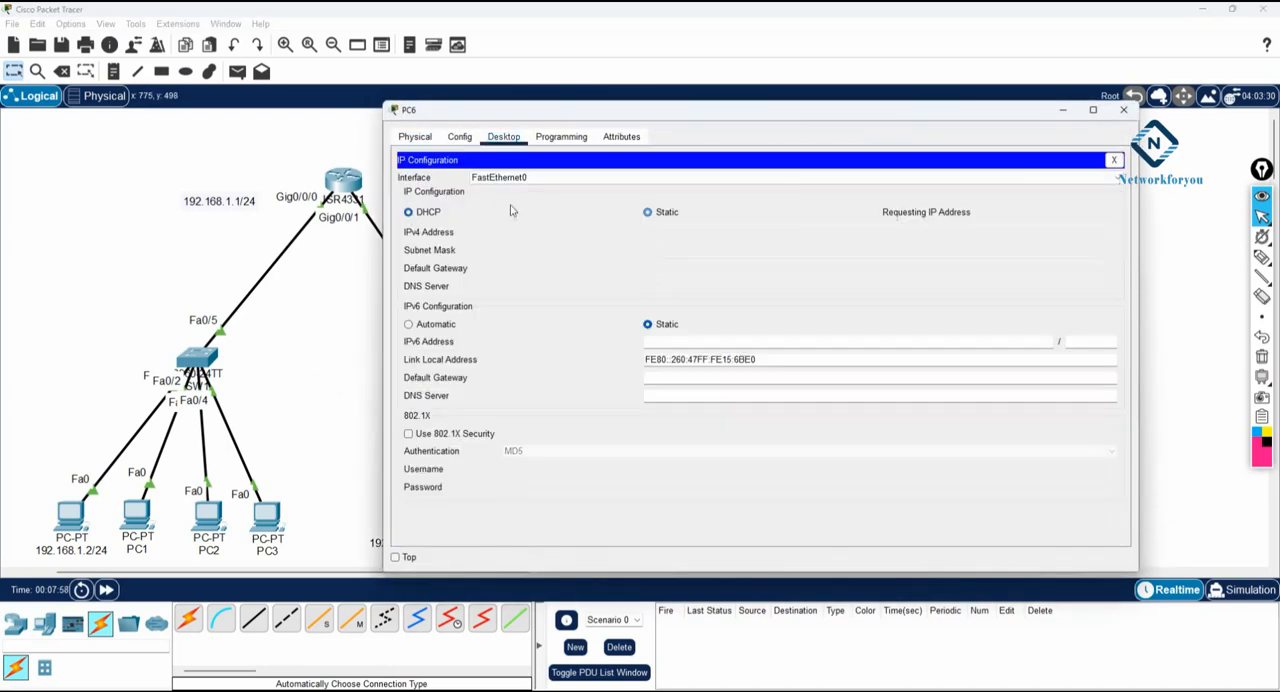
left_click(1122, 112)
- Switch PC7's IPv4 configuration to DHCP so it requests an address from R1, and close its window
left_click(586, 527)
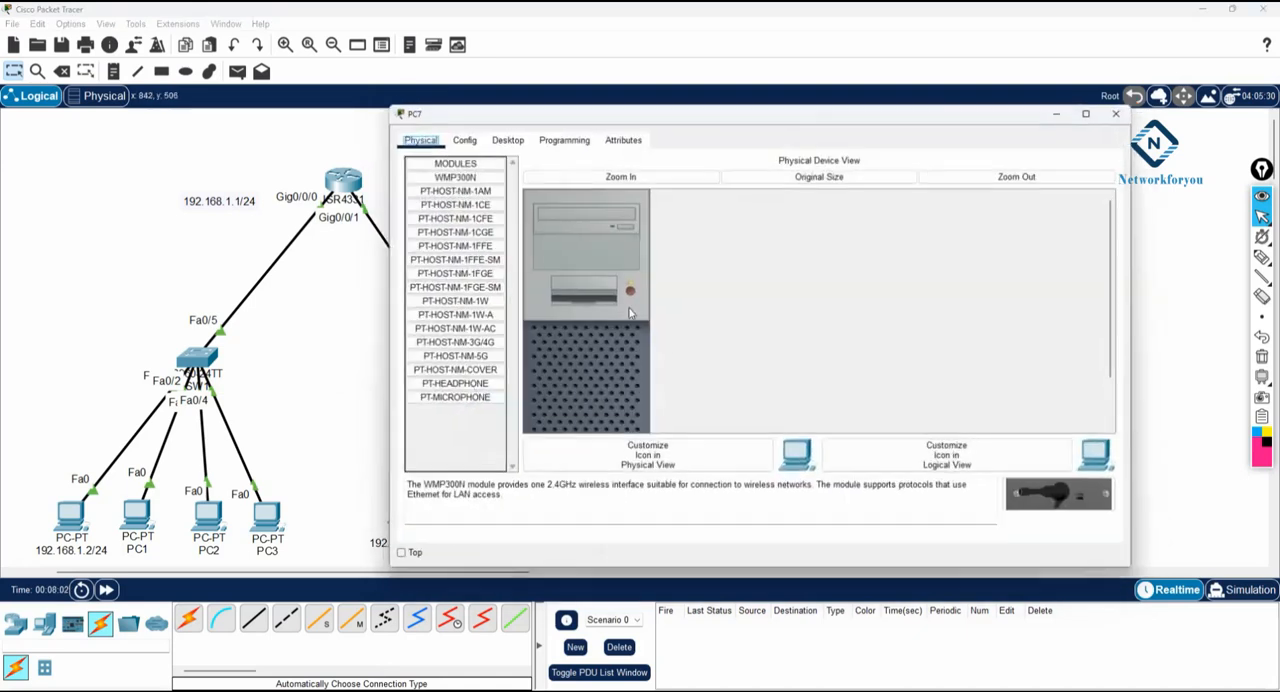
left_click(503, 137)
left_click(465, 185)
left_click(409, 212)
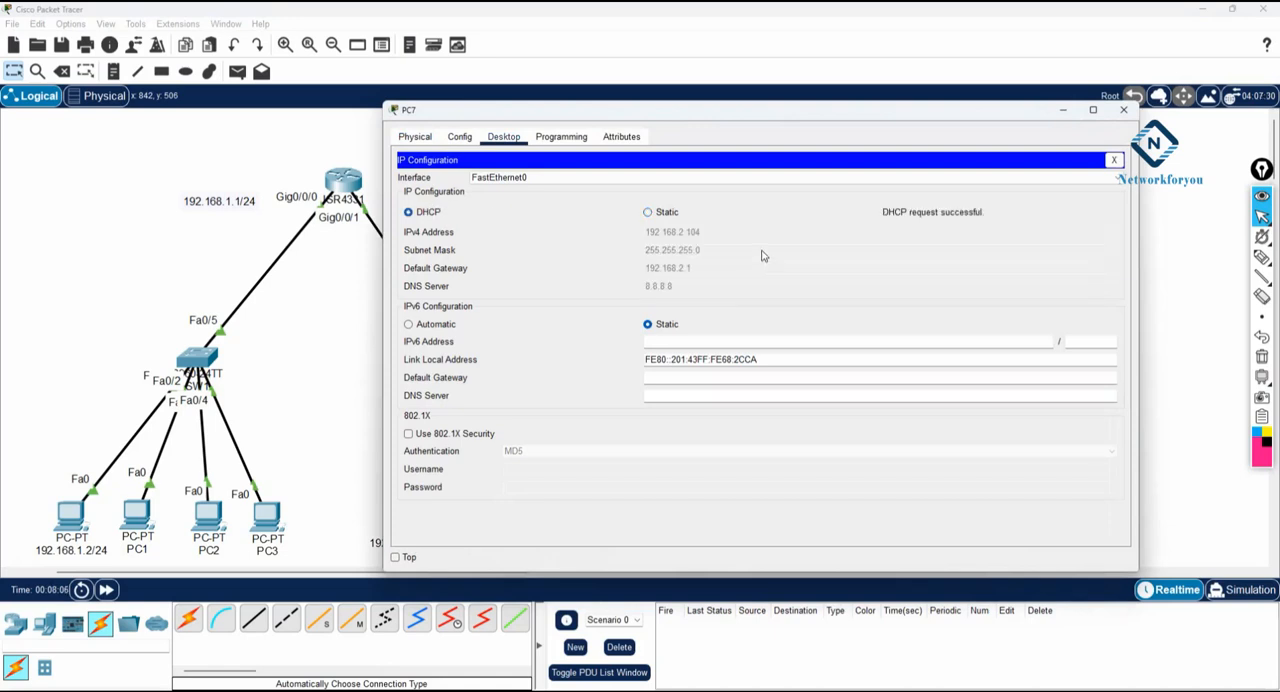
left_click(1123, 110)
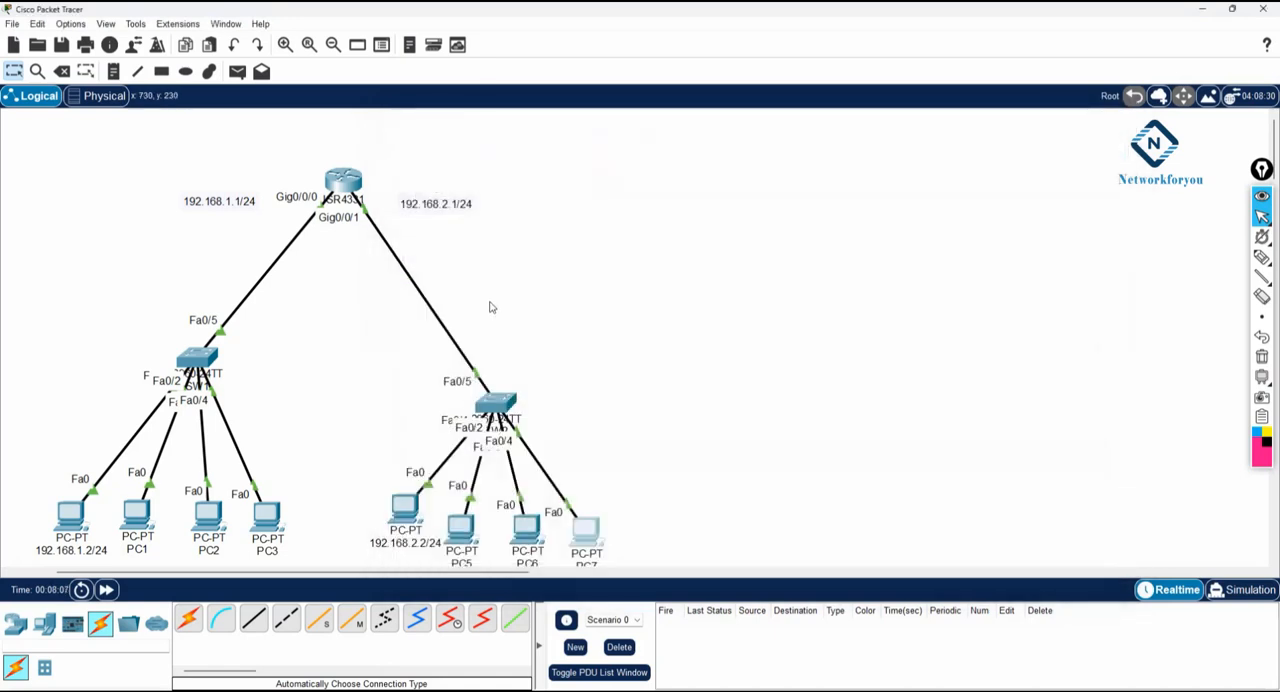